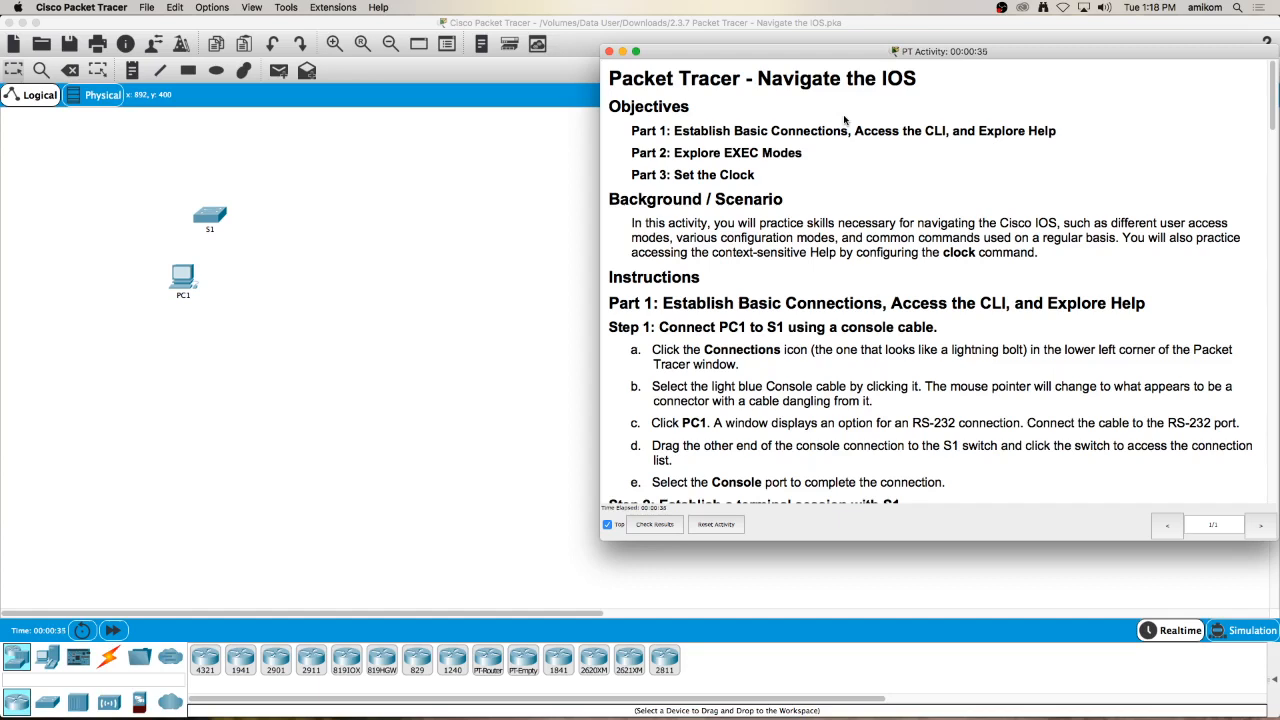
Step: Reposition the PT Activity window so the instructions sit fully on screen beside the topology
{"action": "left_click_drag", "start_coordinate": [601, 84], "coordinate": [566, 84]}
{"action": "left_click_drag", "start_coordinate": [938, 46], "coordinate": [937, 31]}
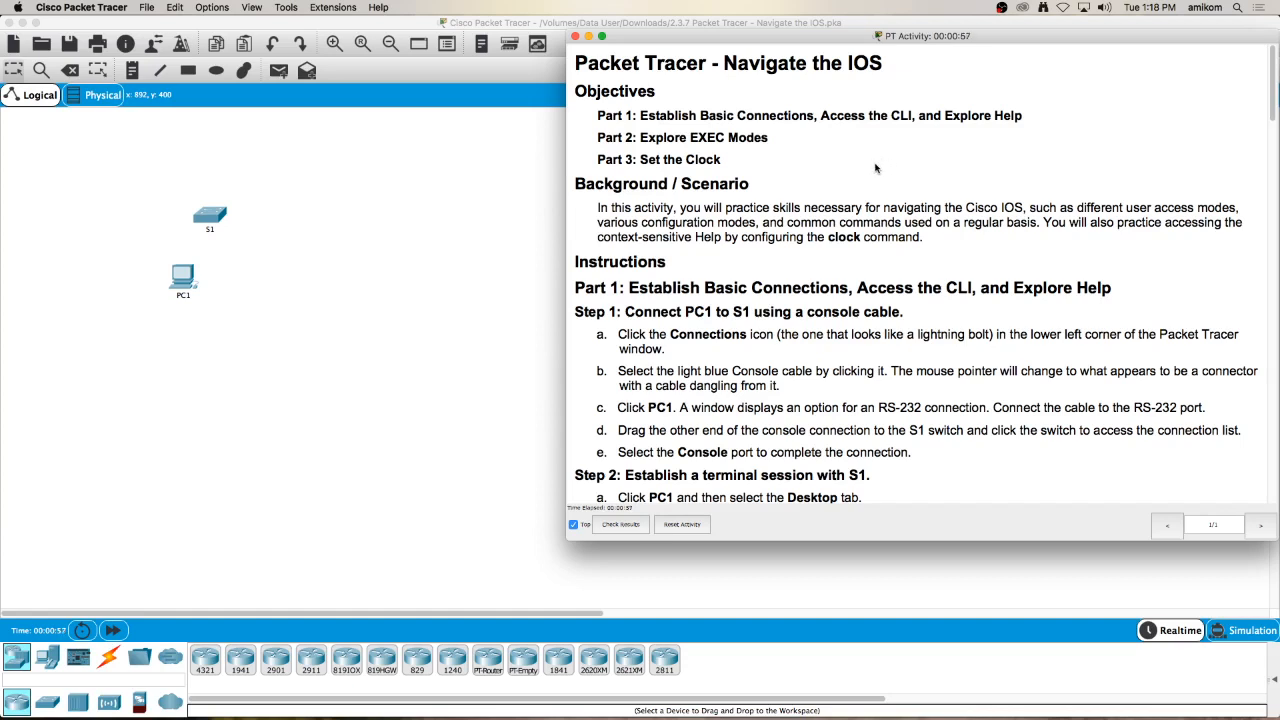
{"action": "left_click_drag", "start_coordinate": [1036, 39], "coordinate": [1030, 28]}
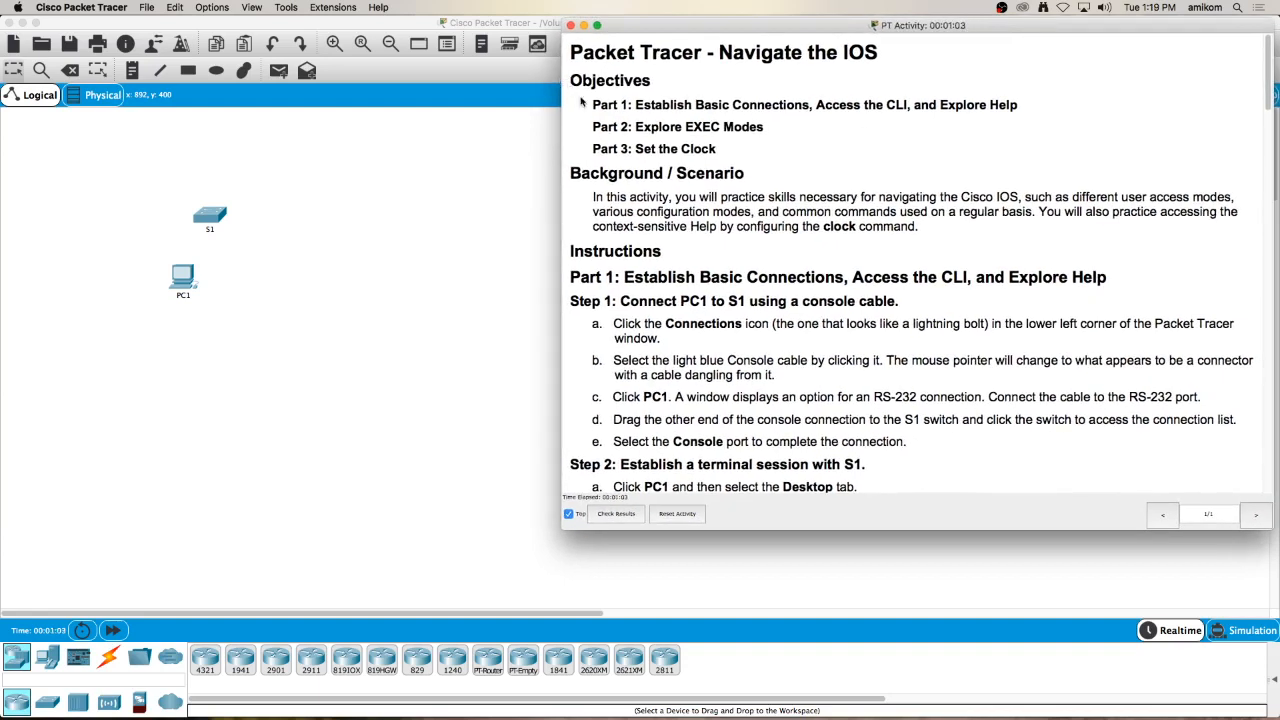
Step: Read the activity's three objectives and the Part 1 instructions for connecting PC1 to S1
{"action": "left_click_drag", "start_coordinate": [636, 105], "coordinate": [909, 105]}
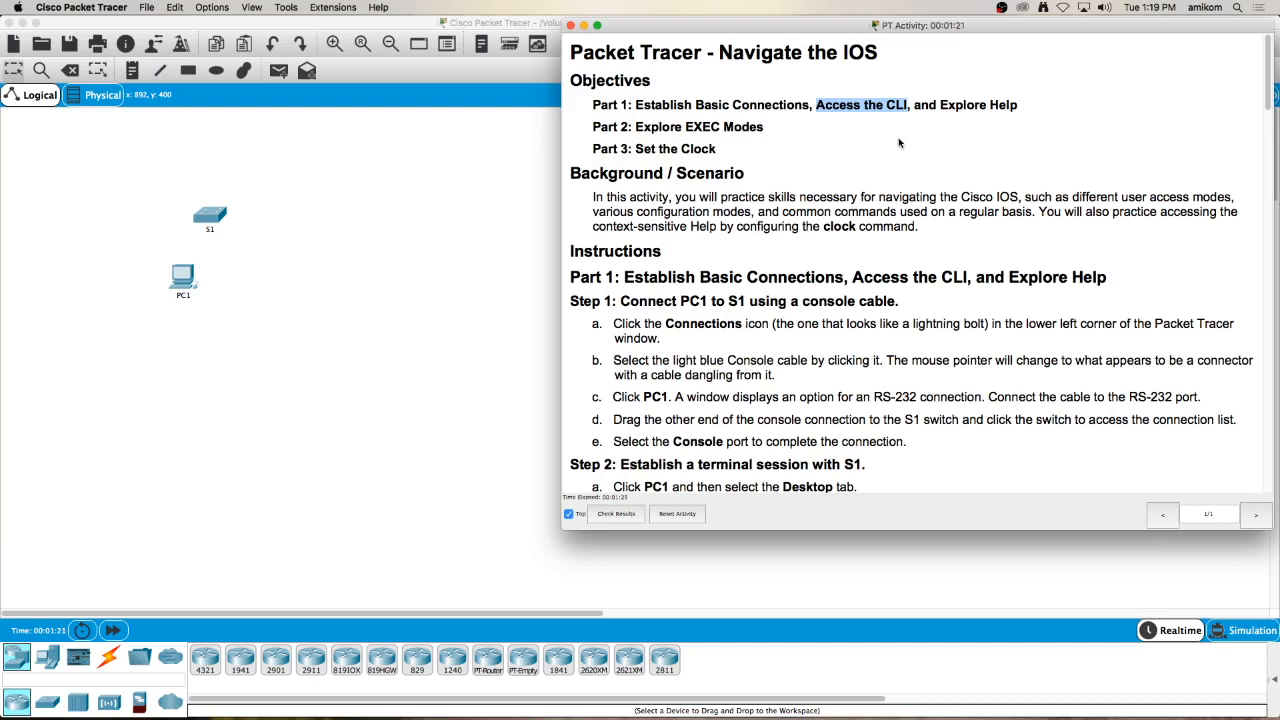
{"action": "left_click_drag", "start_coordinate": [941, 104], "coordinate": [1015, 109]}
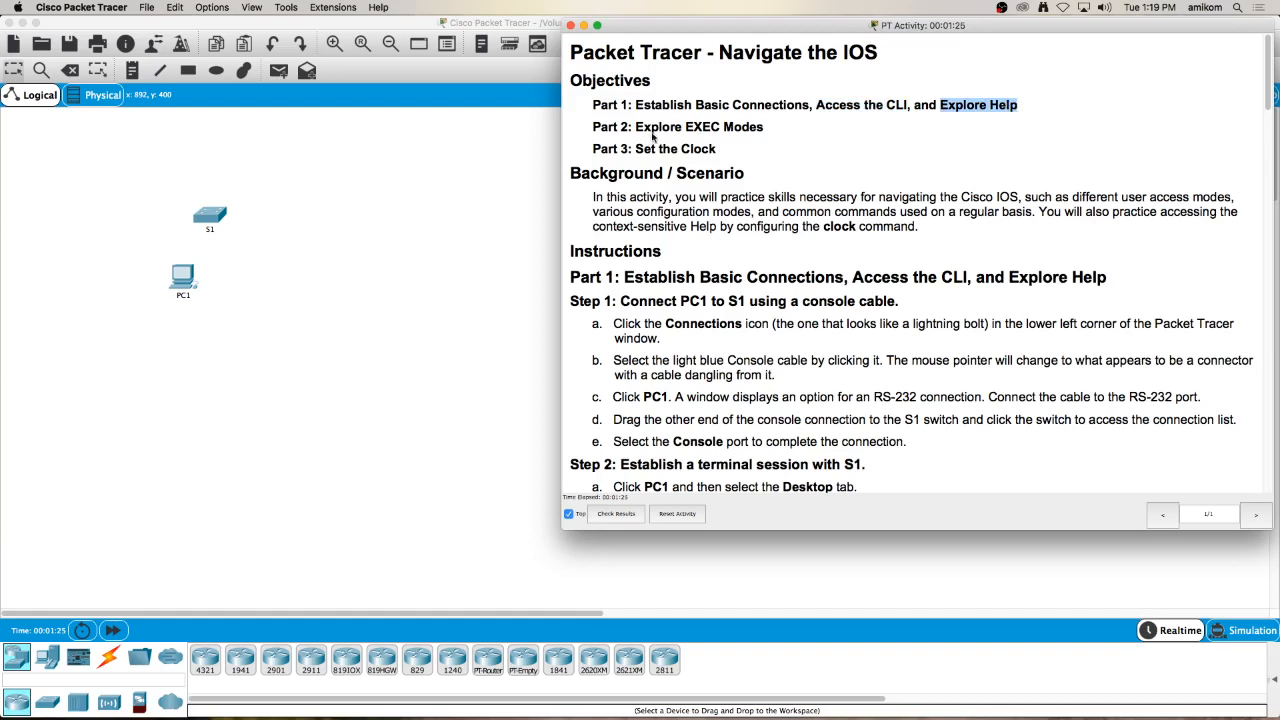
{"action": "left_click_drag", "start_coordinate": [635, 127], "coordinate": [767, 130]}
{"action": "left_click_drag", "start_coordinate": [636, 149], "coordinate": [716, 152]}
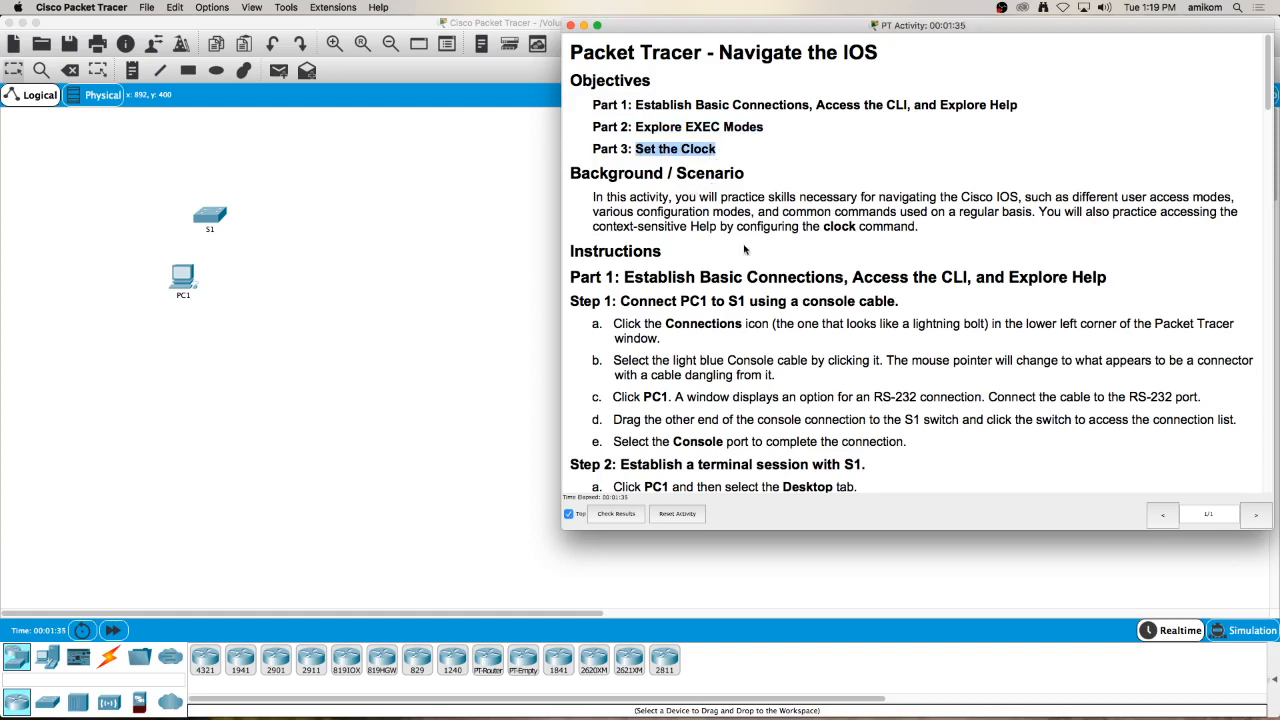
{"action": "scroll", "coordinate": [745, 250], "scroll_direction": "down", "scroll_amount": 2}
{"action": "scroll", "coordinate": [745, 250], "scroll_direction": "down", "scroll_amount": 3}
{"action": "scroll", "coordinate": [745, 248], "scroll_direction": "down", "scroll_amount": 3}
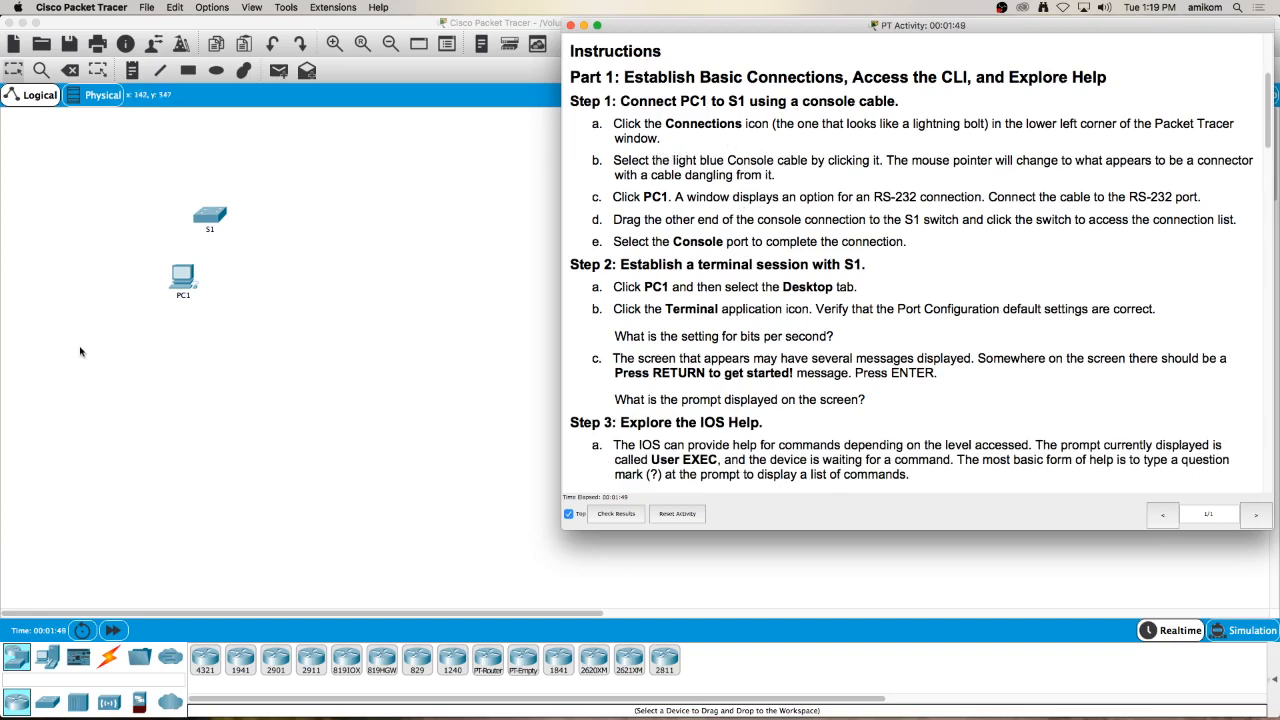
Step: Connect PC1's RS 232 port to S1's Console port with a console cable, and move the two devices apart
{"action": "left_click", "coordinate": [110, 660]}
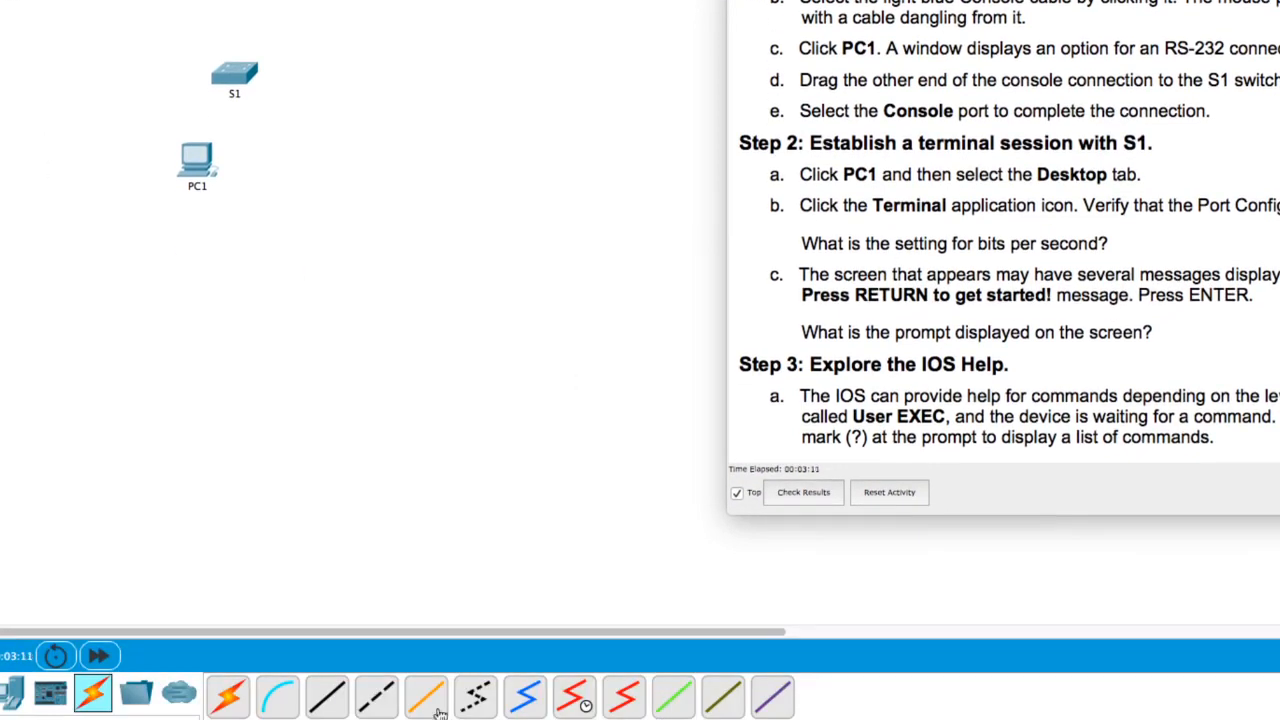
{"action": "left_click", "coordinate": [281, 700]}
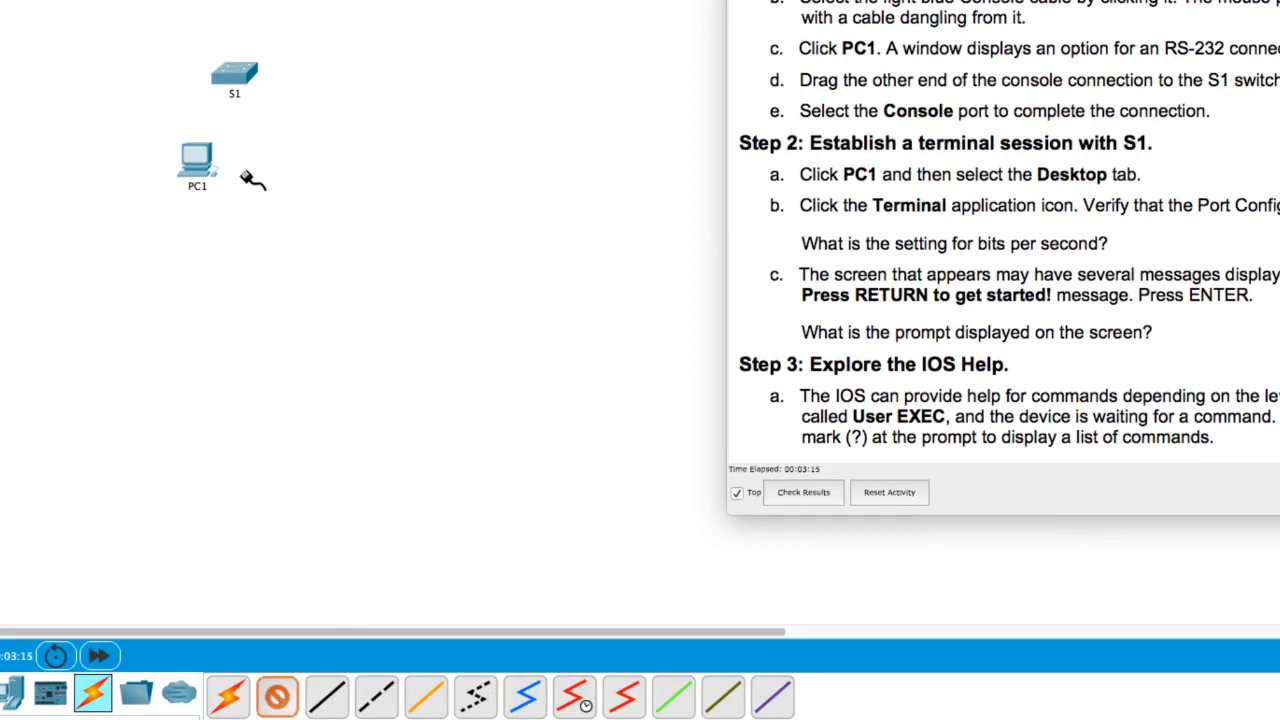
{"action": "left_click", "coordinate": [201, 160]}
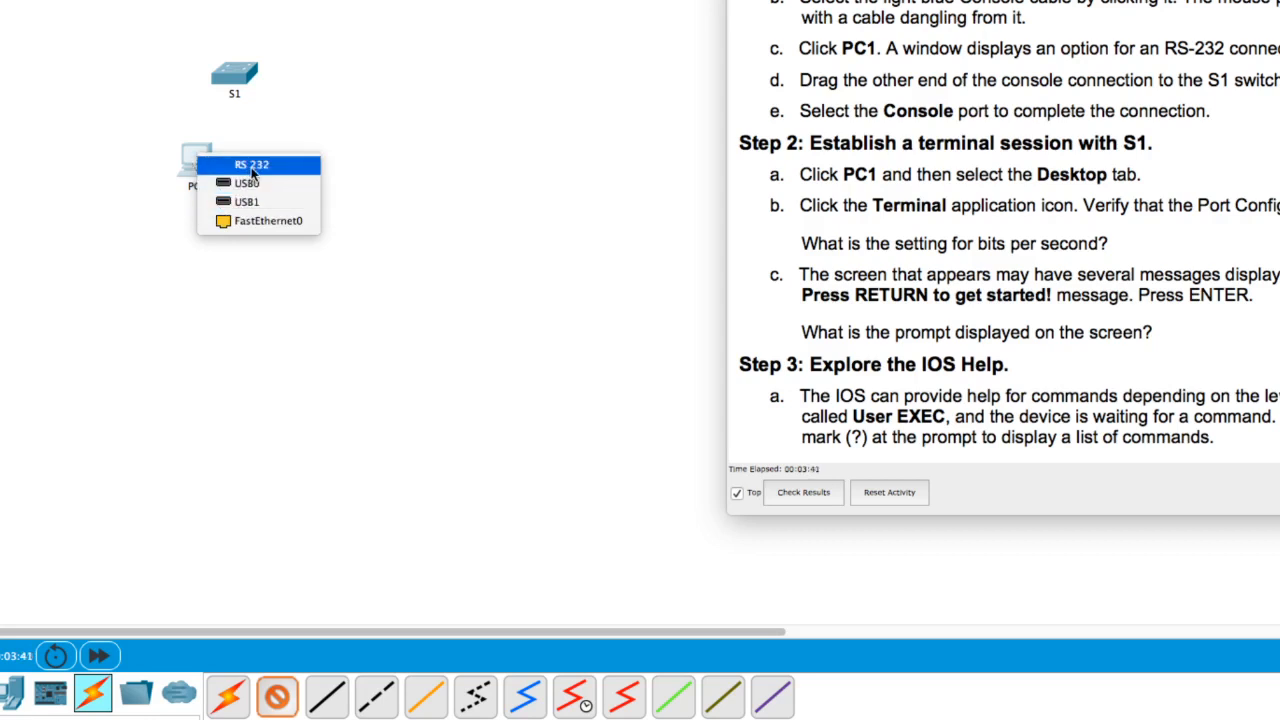
{"action": "left_click", "coordinate": [251, 173]}
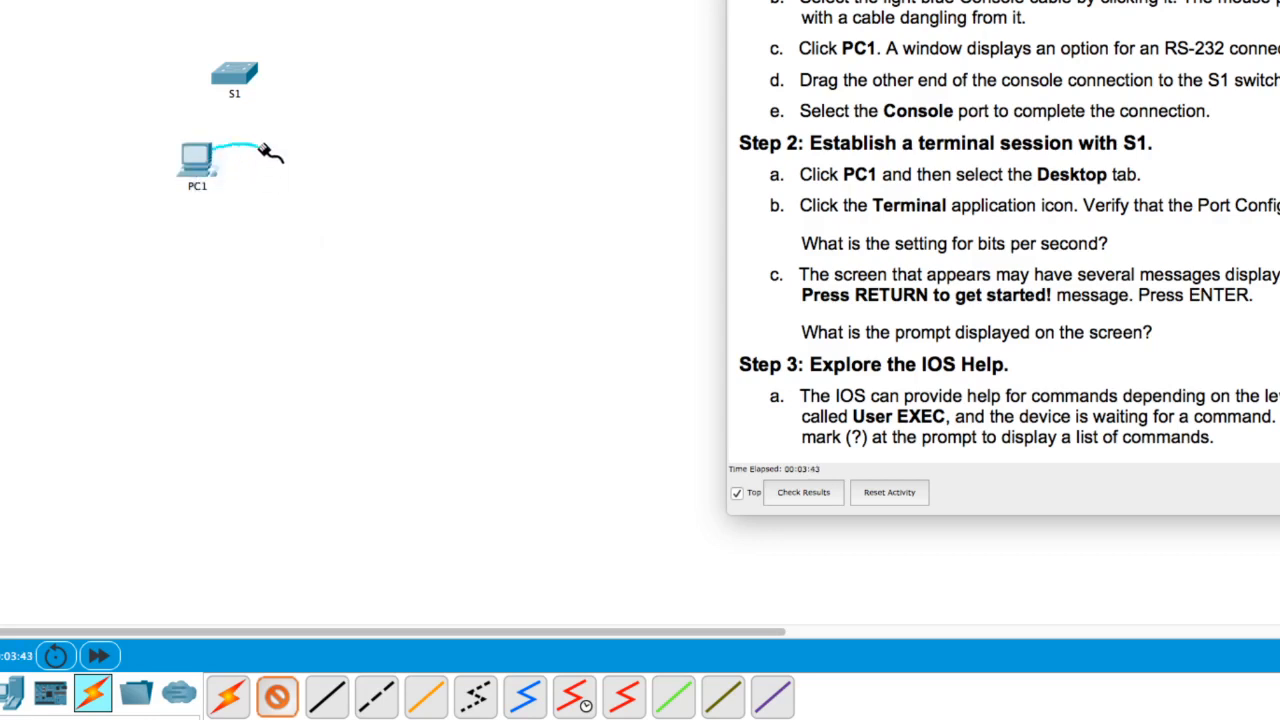
{"action": "left_click", "coordinate": [240, 76]}
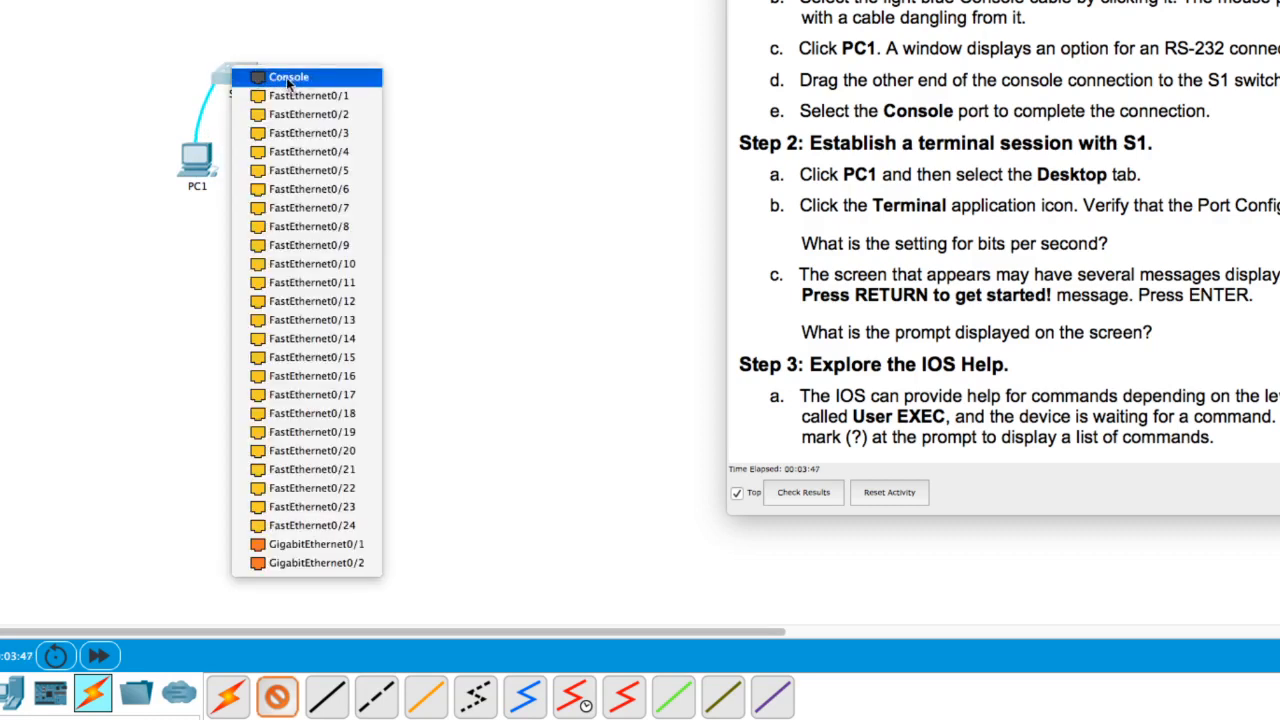
{"action": "left_click", "coordinate": [286, 77]}
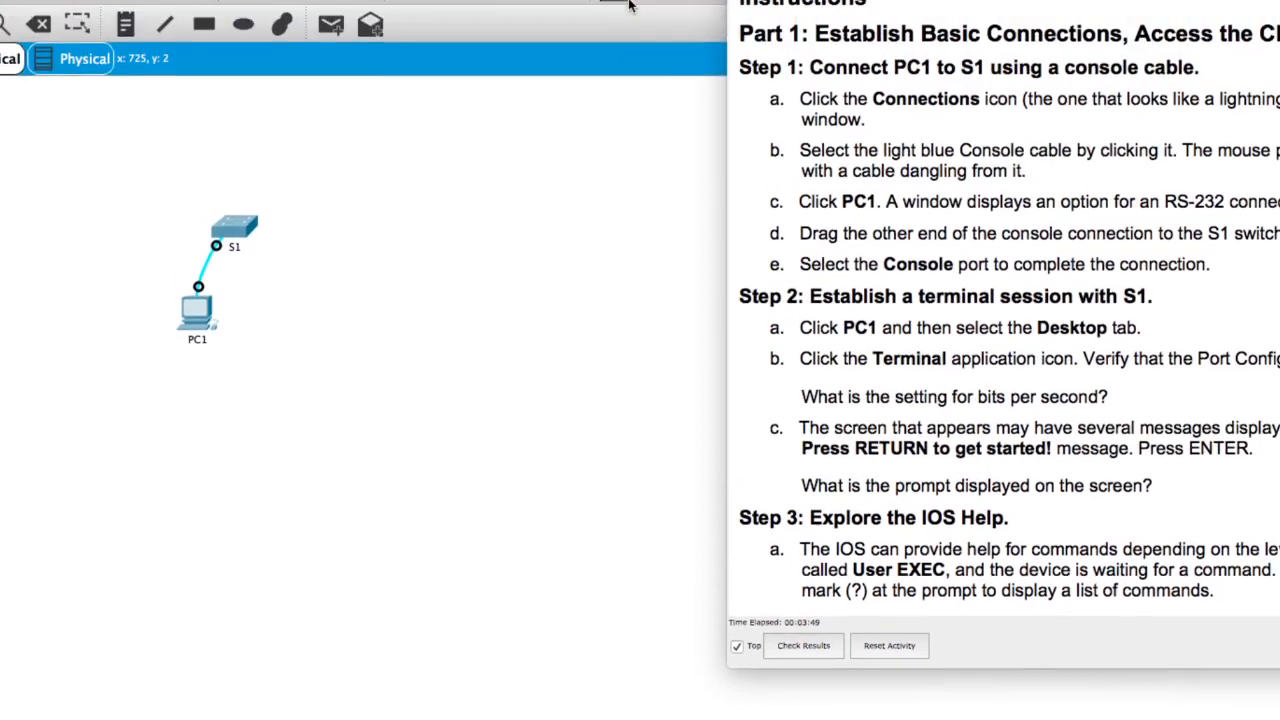
{"action": "left_click_drag", "start_coordinate": [236, 238], "coordinate": [437, 207]}
{"action": "left_click_drag", "start_coordinate": [201, 325], "coordinate": [214, 336]}
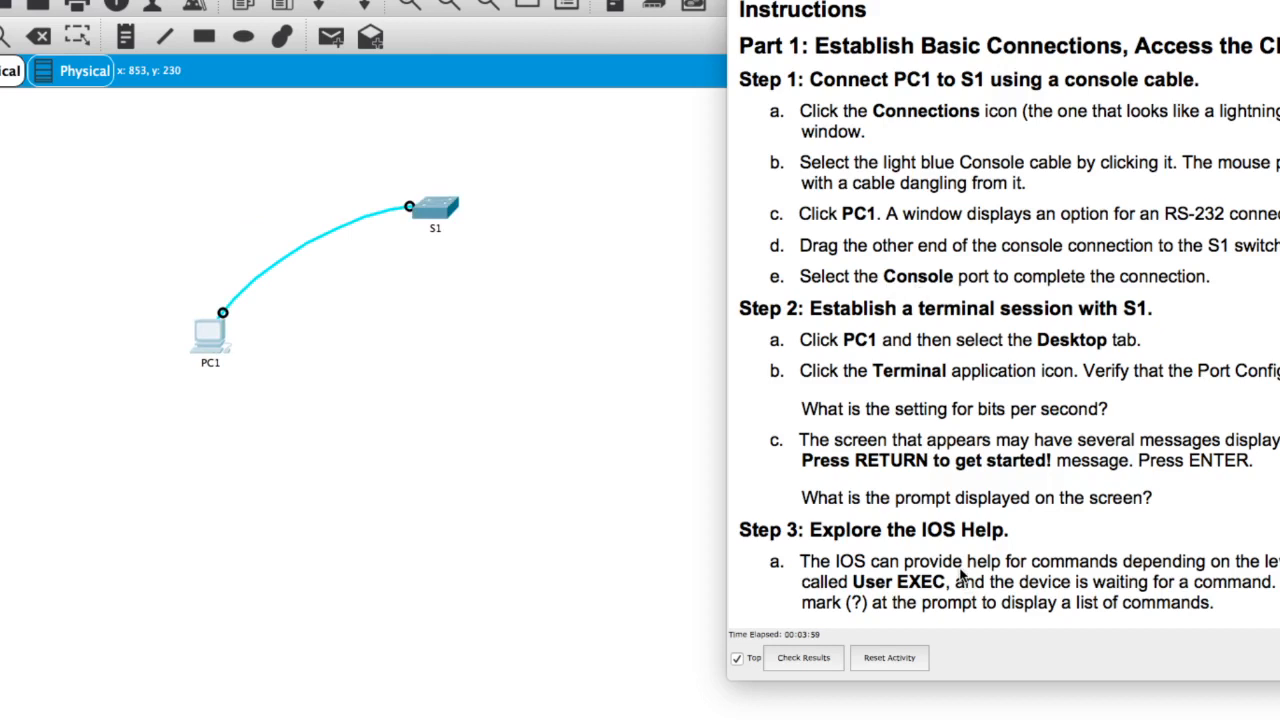
Step: Follow Step 2 of the instructions to open the Terminal application on PC1, accepting the default port configuration
{"action": "scroll", "coordinate": [983, 497], "scroll_direction": "up", "scroll_amount": 3}
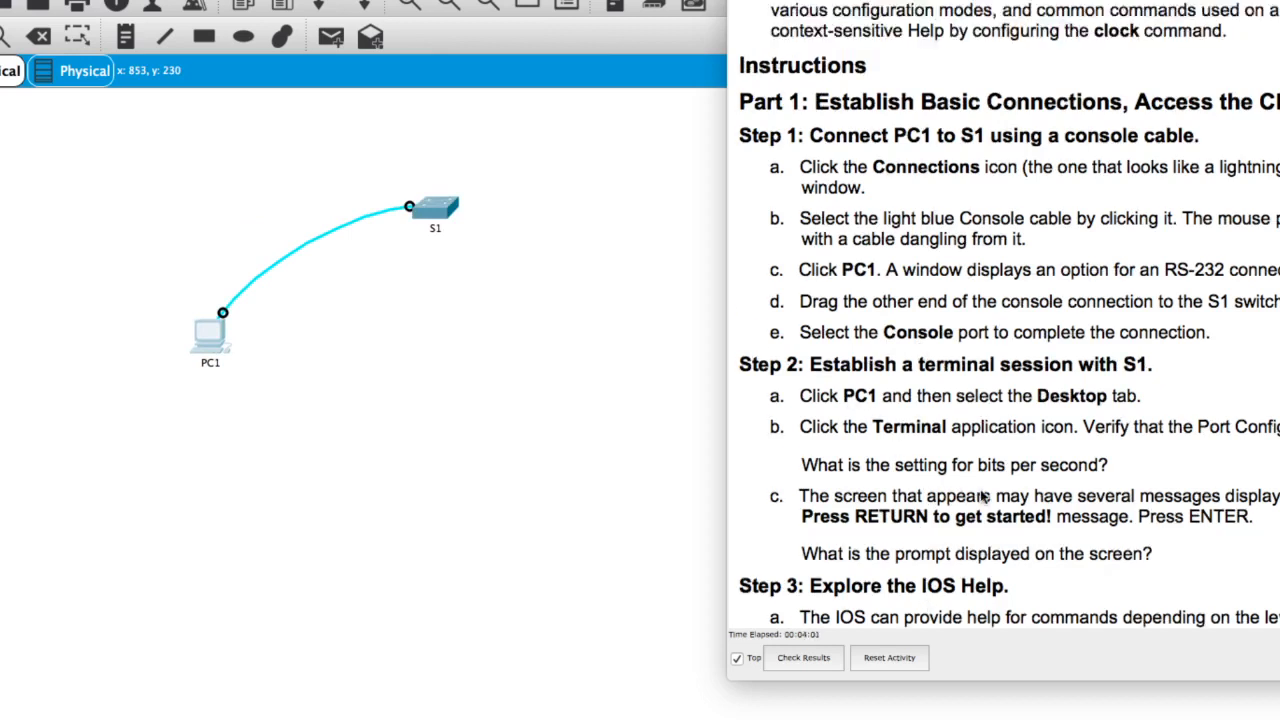
{"action": "scroll", "coordinate": [983, 497], "scroll_direction": "down", "scroll_amount": 5}
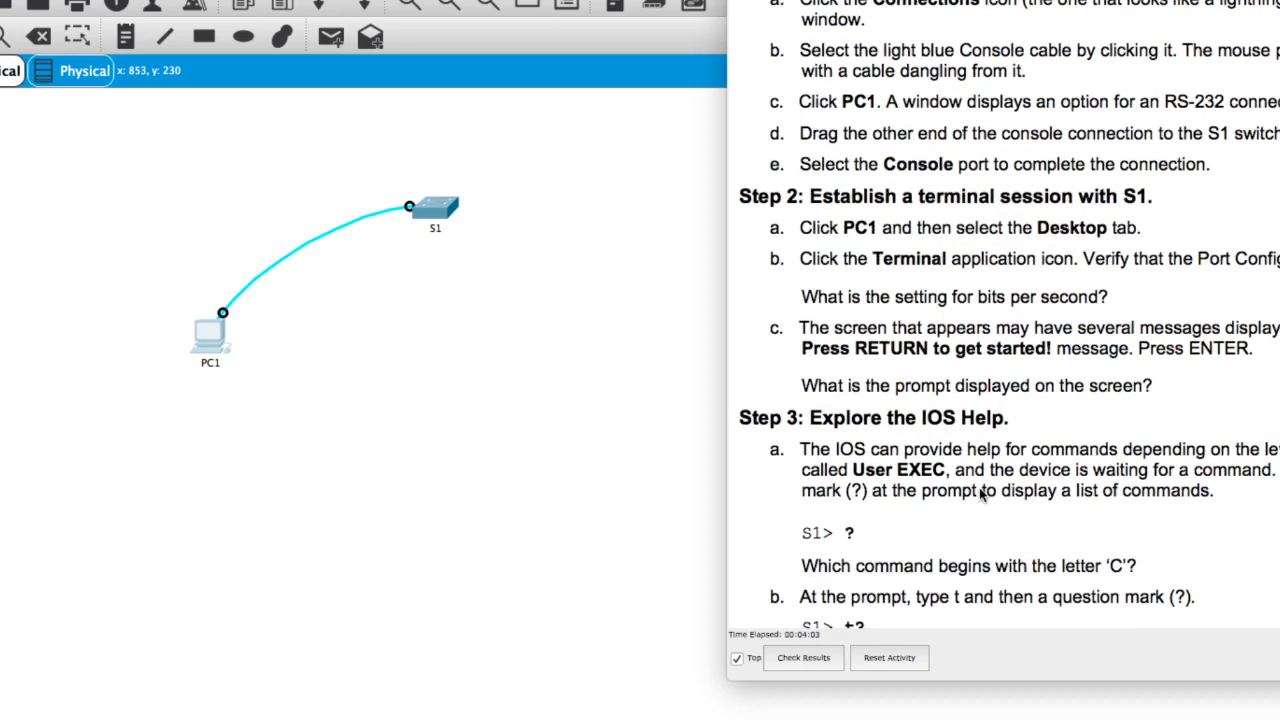
{"action": "scroll", "coordinate": [983, 493], "scroll_direction": "down", "scroll_amount": 2}
{"action": "scroll", "coordinate": [983, 495], "scroll_direction": "down", "scroll_amount": 2}
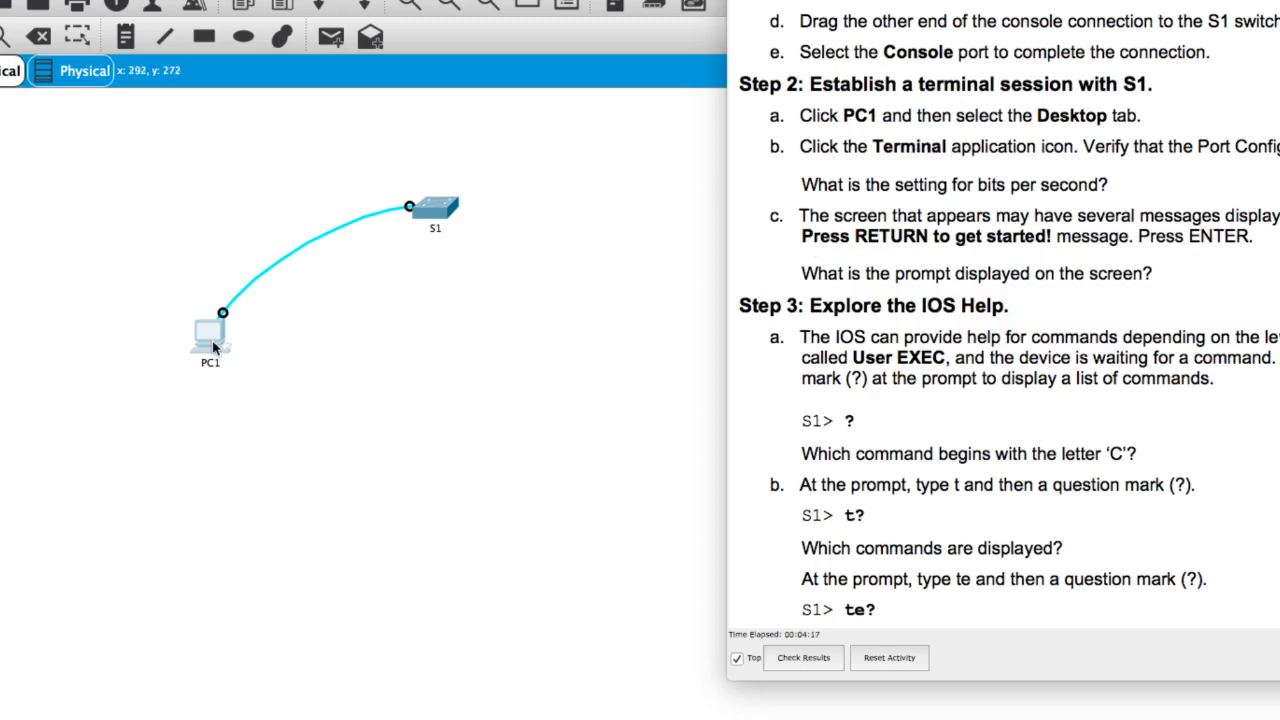
{"action": "left_click", "coordinate": [213, 347]}
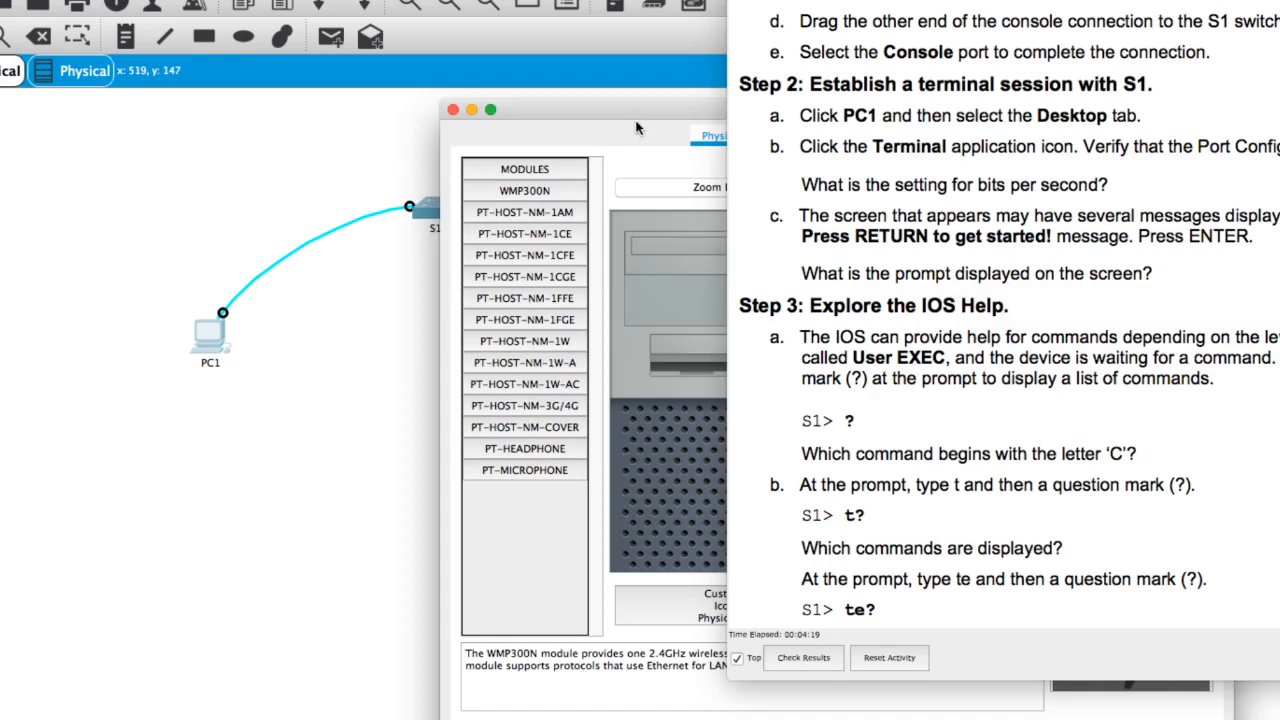
{"action": "left_click_drag", "start_coordinate": [637, 117], "coordinate": [213, 88]}
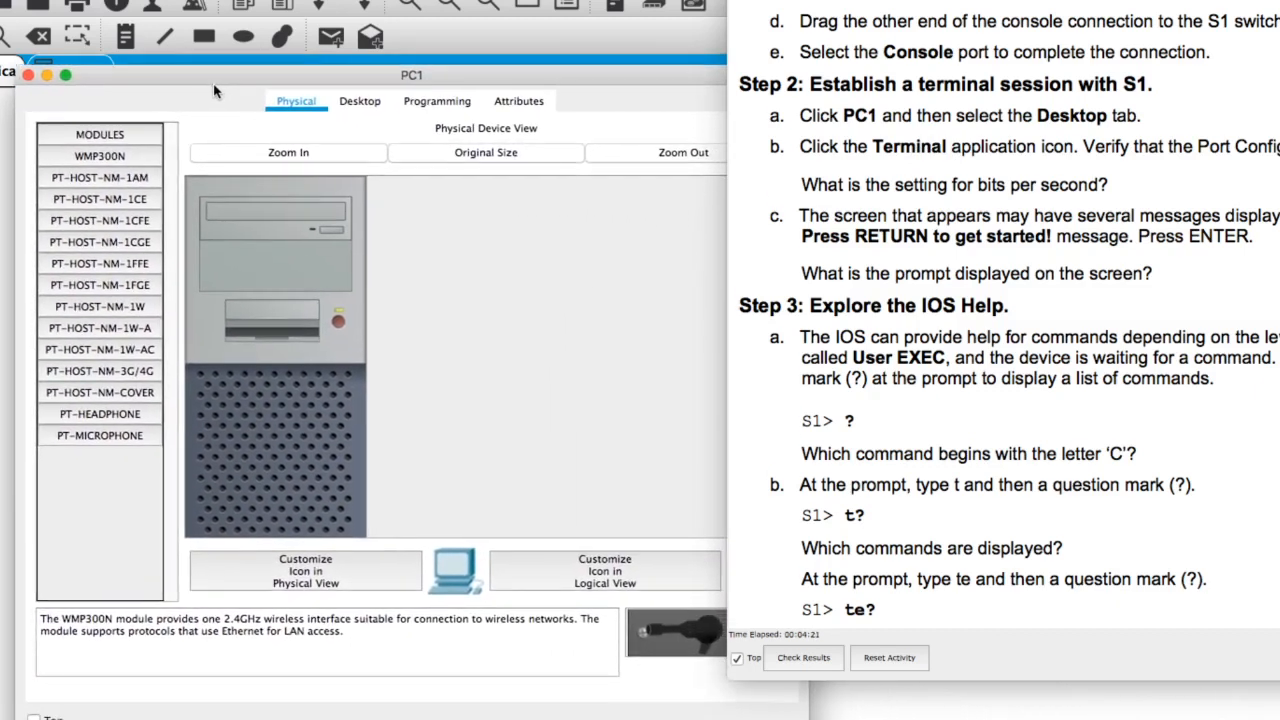
{"action": "left_click", "coordinate": [360, 102]}
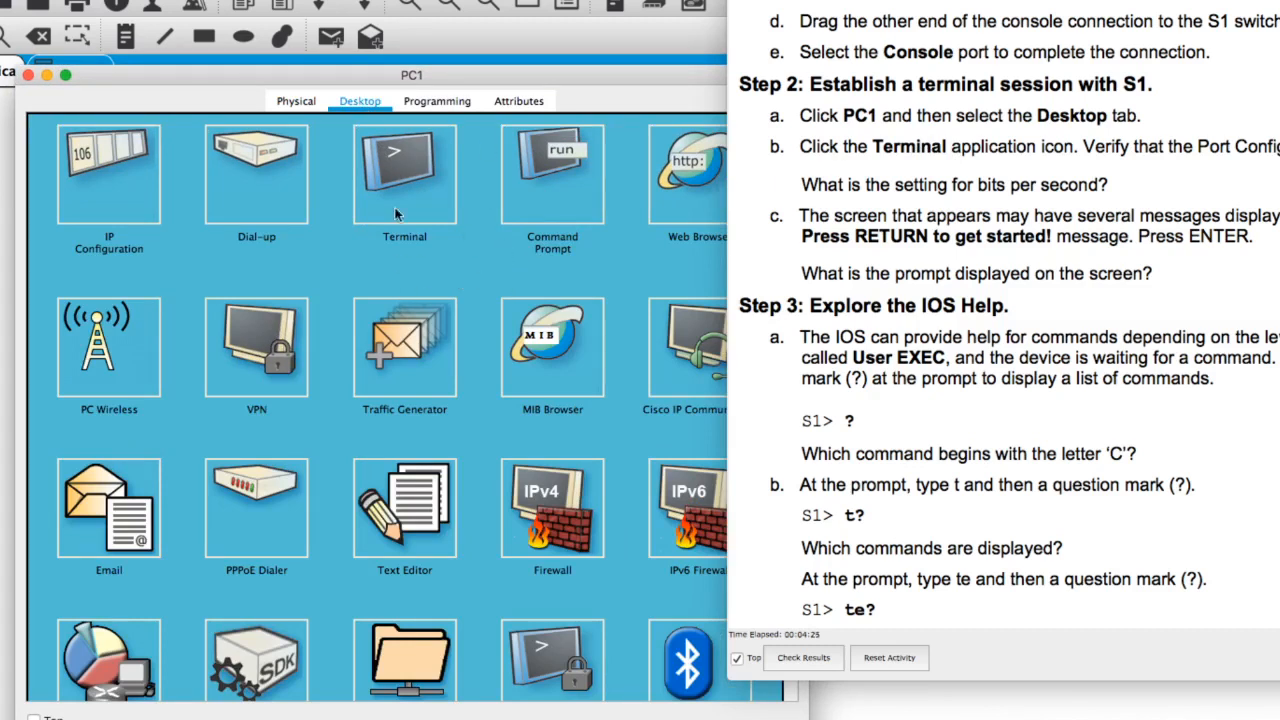
{"action": "left_click", "coordinate": [415, 176]}
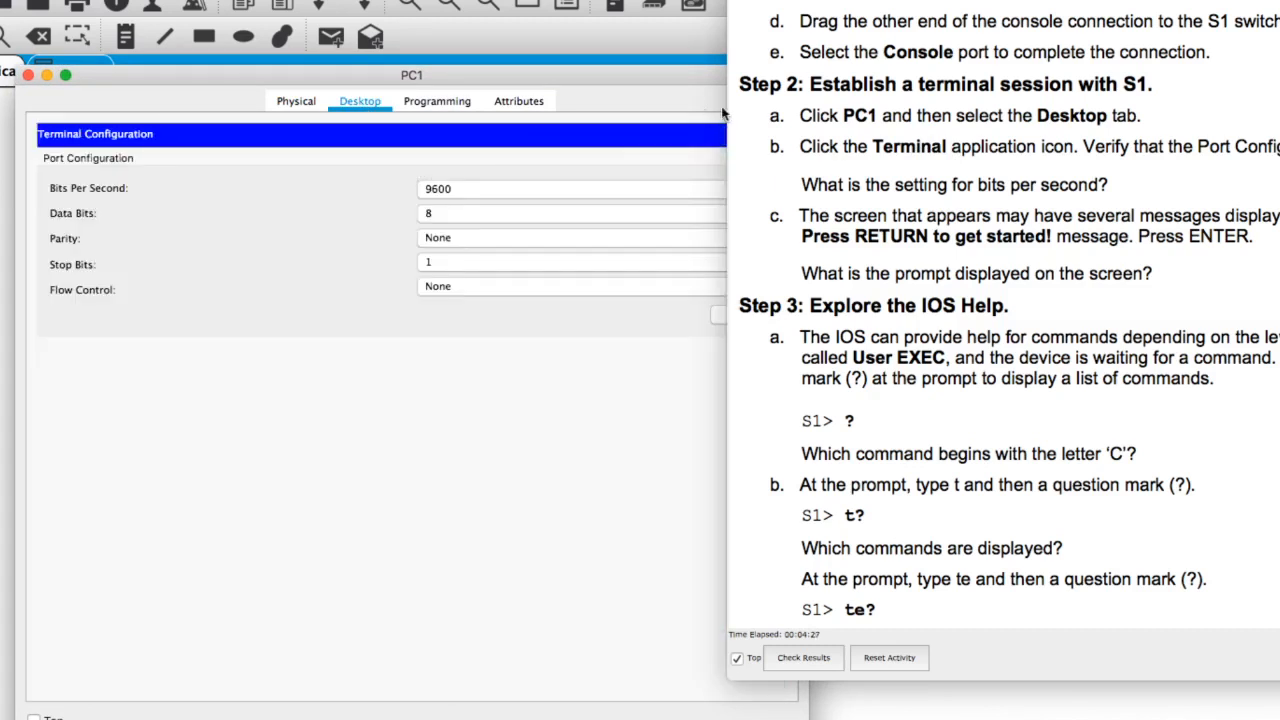
{"action": "left_click_drag", "start_coordinate": [635, 80], "coordinate": [565, 75]}
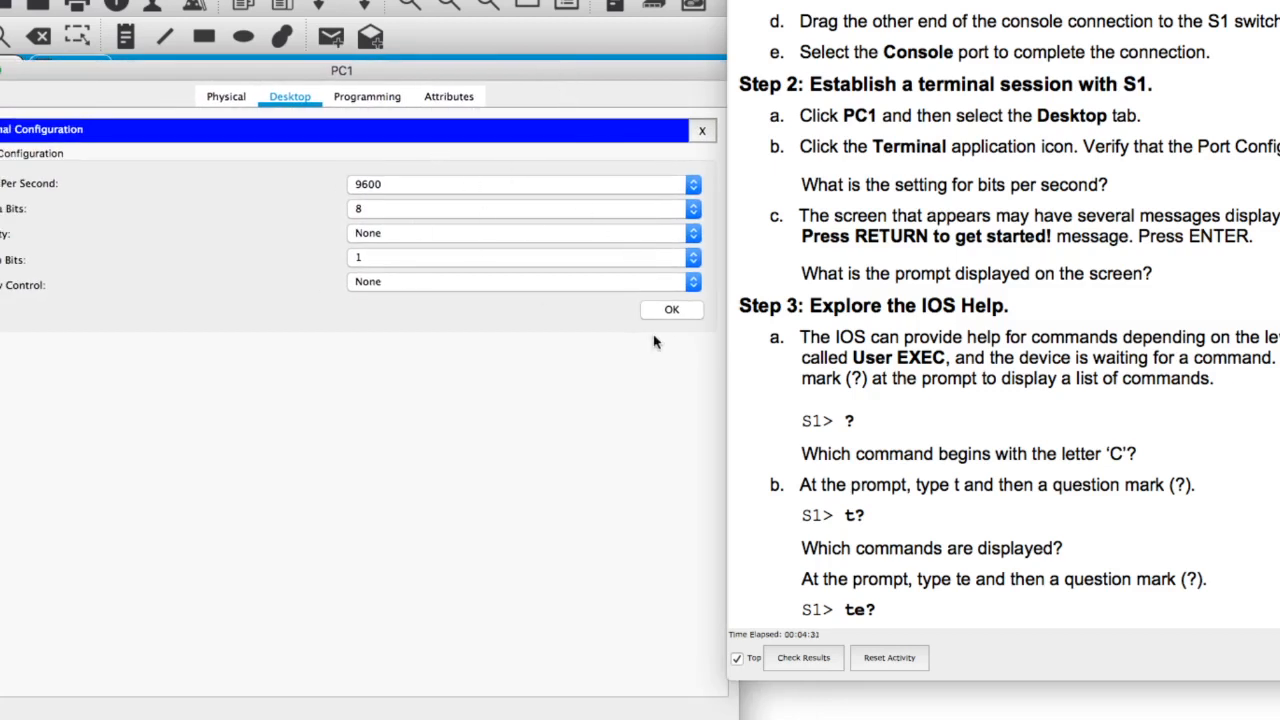
{"action": "left_click", "coordinate": [675, 314]}
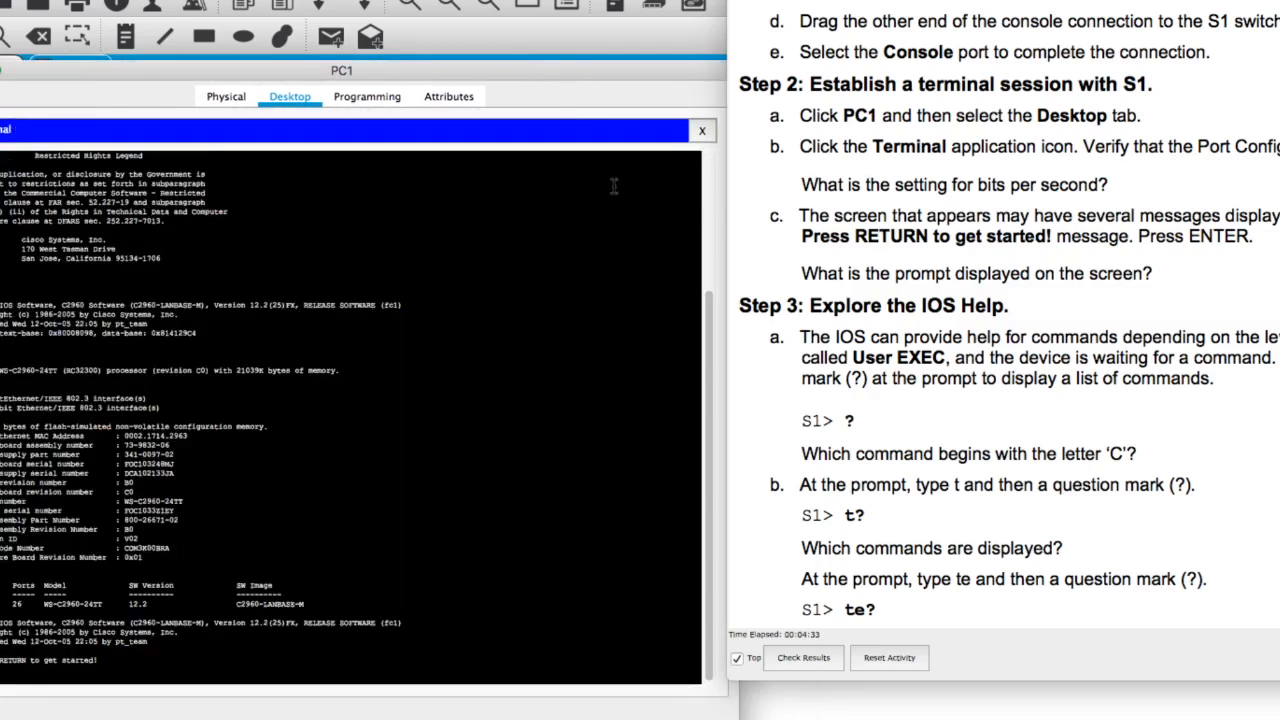
Step: Examine S1's boot output in the terminal, including the IOS version, interfaces, flash memory and MAC address lines
{"action": "left_click_drag", "start_coordinate": [519, 75], "coordinate": [658, 37]}
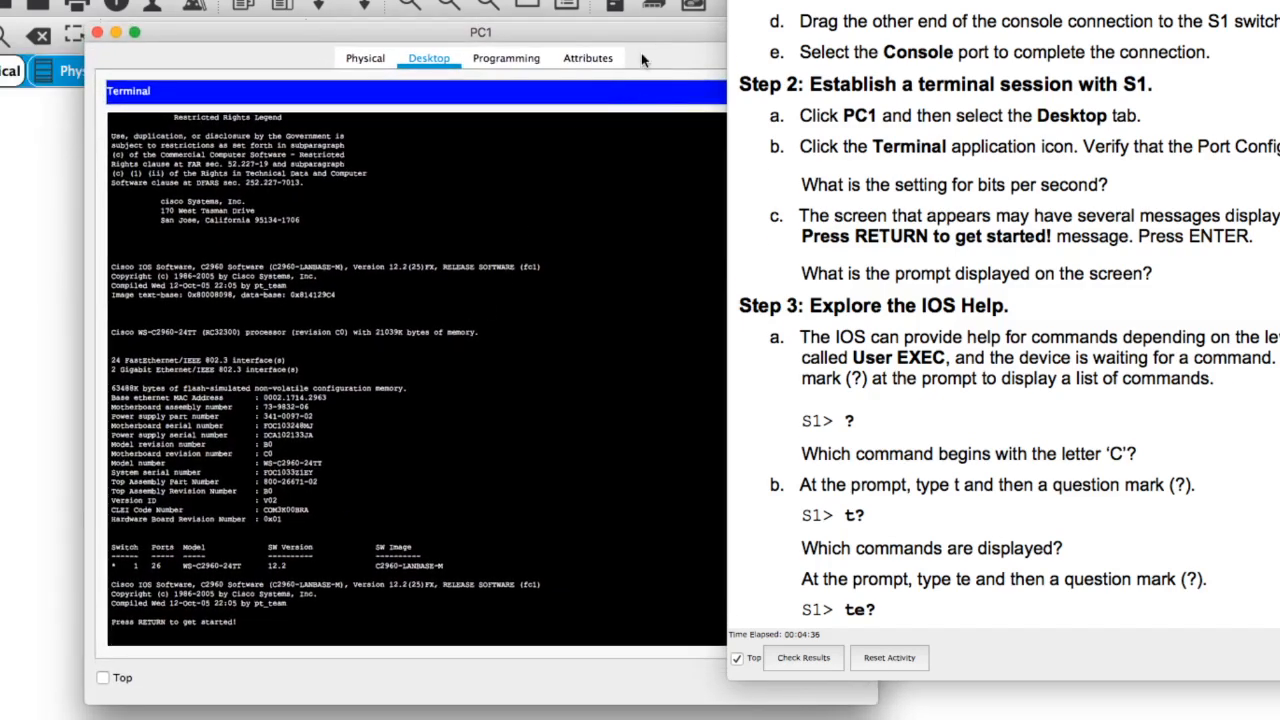
{"action": "left_click_drag", "start_coordinate": [640, 34], "coordinate": [686, 19]}
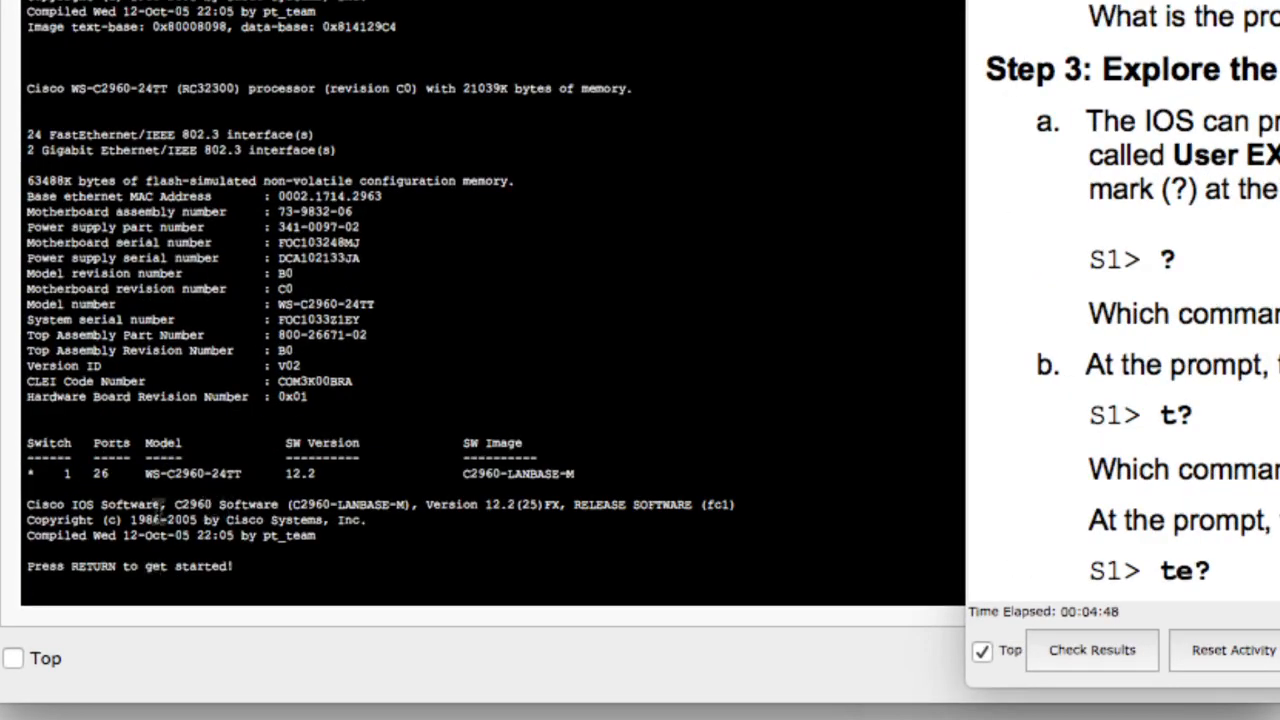
{"action": "scroll", "coordinate": [104, 139], "scroll_direction": "up", "scroll_amount": 7}
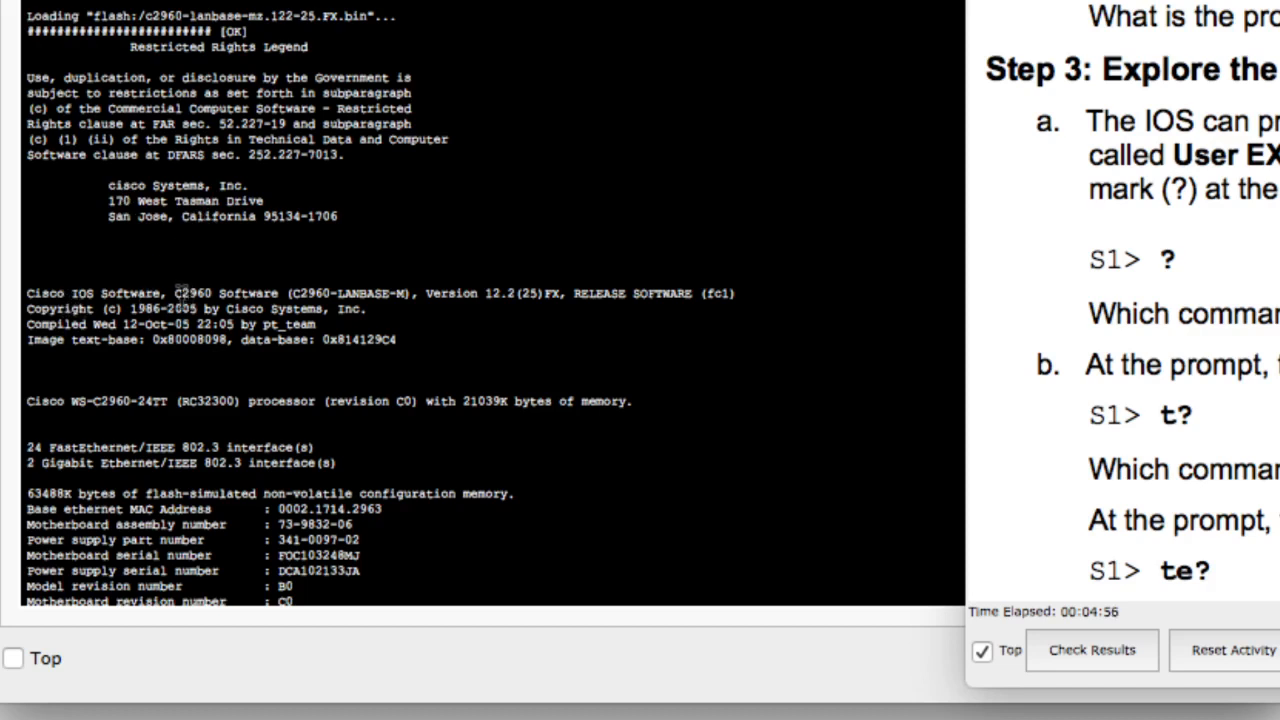
{"action": "left_click_drag", "start_coordinate": [174, 291], "coordinate": [688, 312]}
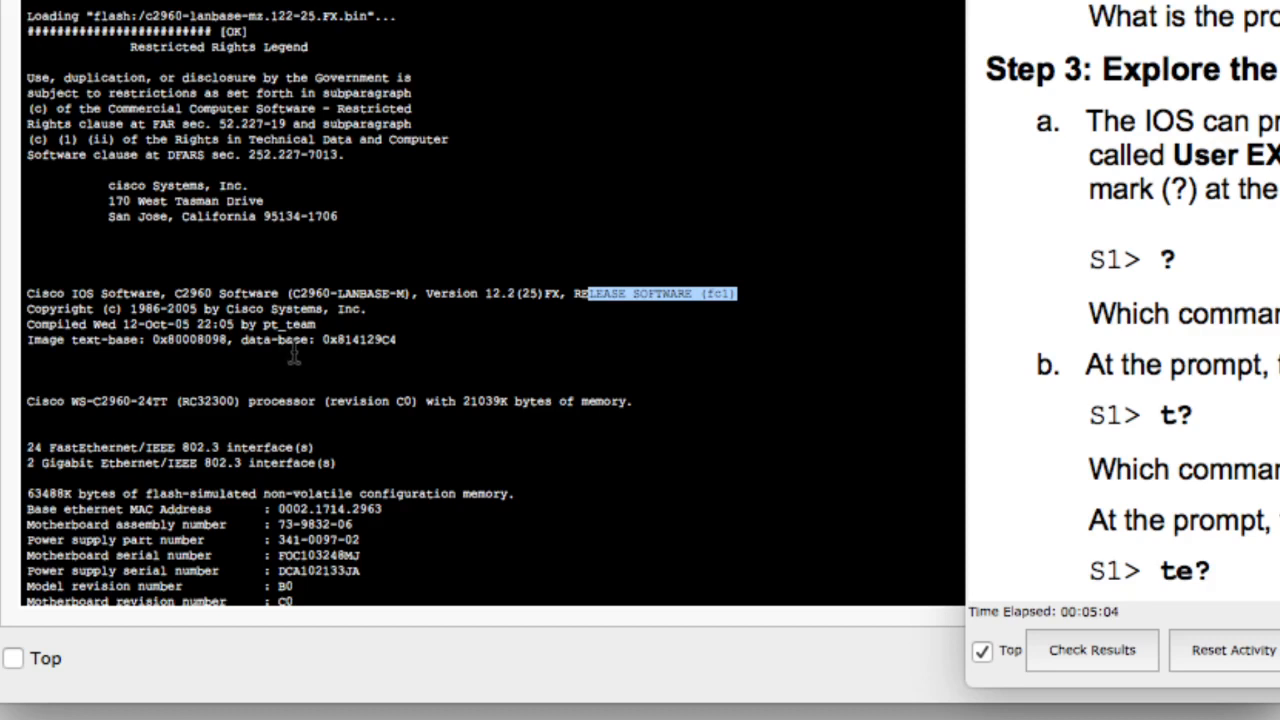
{"action": "mouse_move", "coordinate": [31, 446]}
{"action": "left_mouse_down"}
{"action": "mouse_move", "coordinate": [140, 446]}
{"action": "mouse_move", "coordinate": [45, 447]}
{"action": "left_mouse_up"}
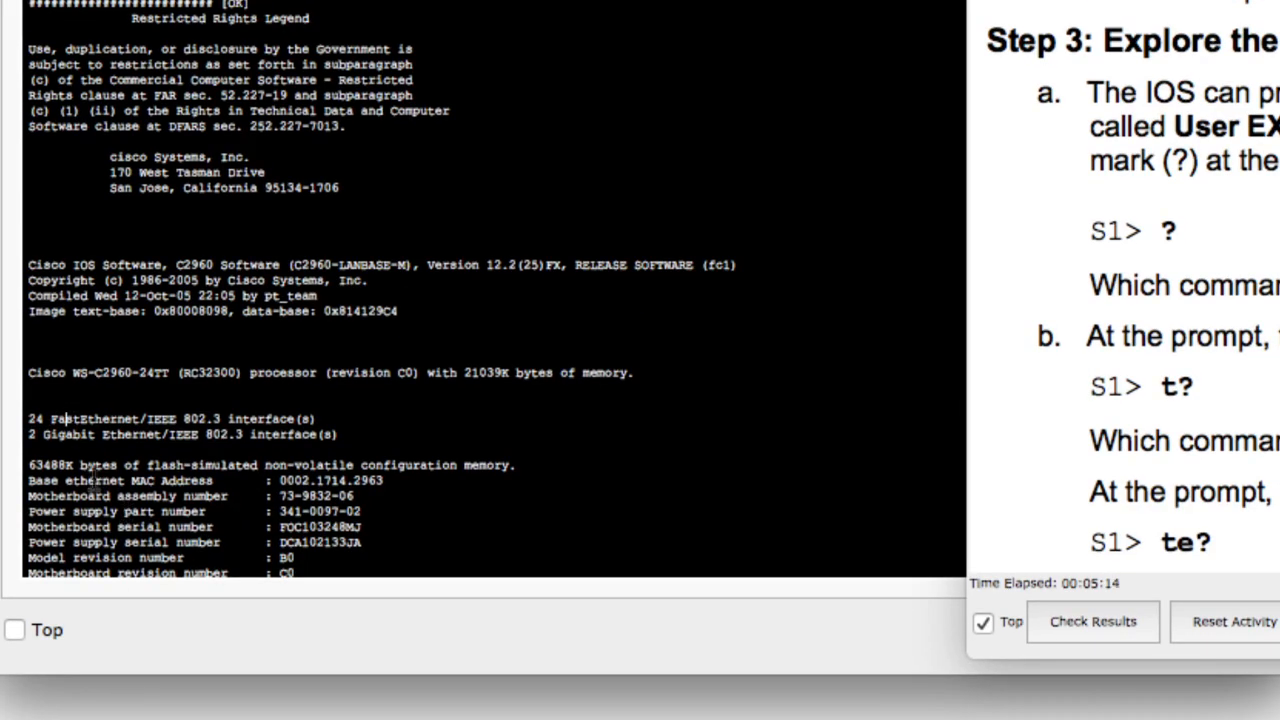
{"action": "left_click_drag", "start_coordinate": [28, 434], "coordinate": [141, 436]}
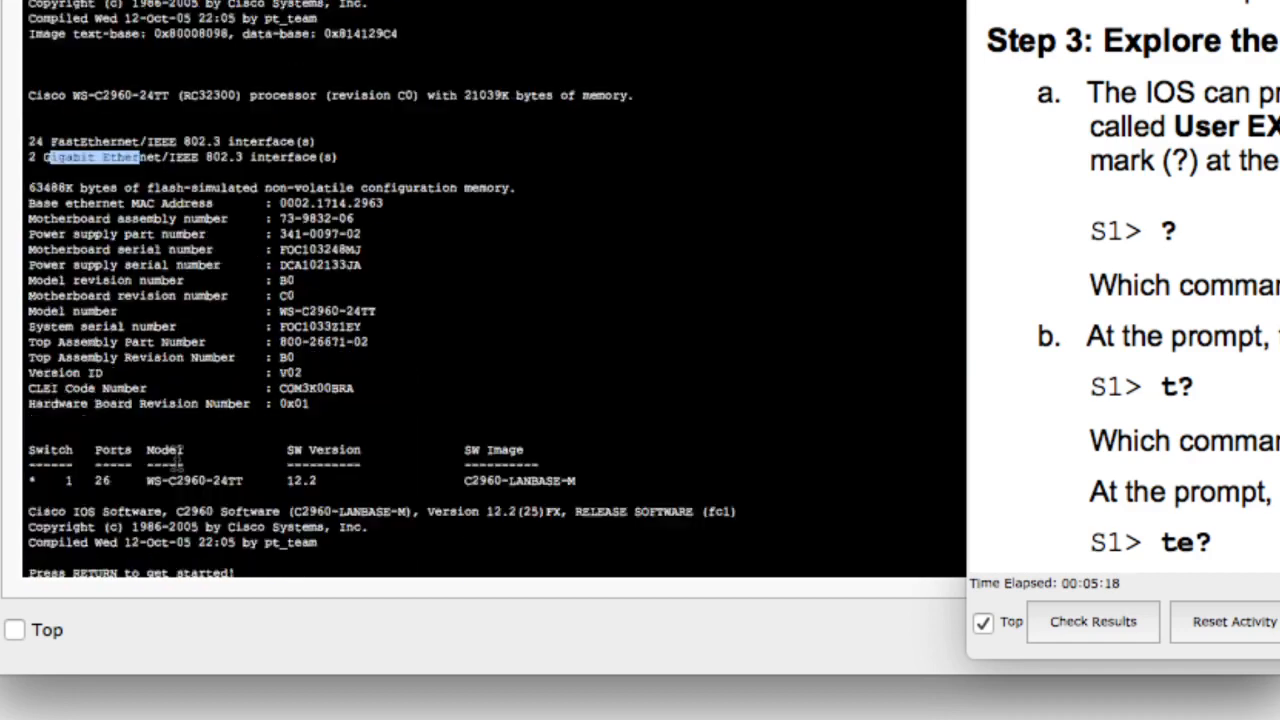
{"action": "left_click", "coordinate": [73, 254]}
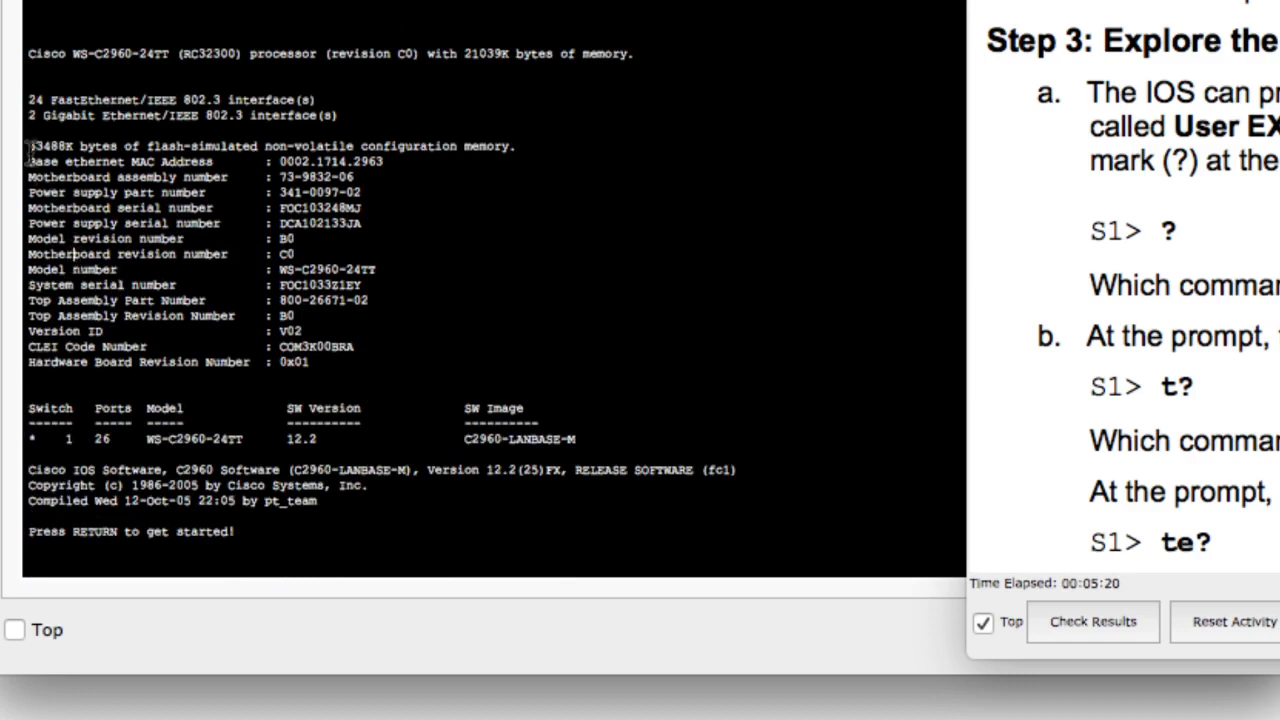
{"action": "left_click_drag", "start_coordinate": [29, 146], "coordinate": [74, 145]}
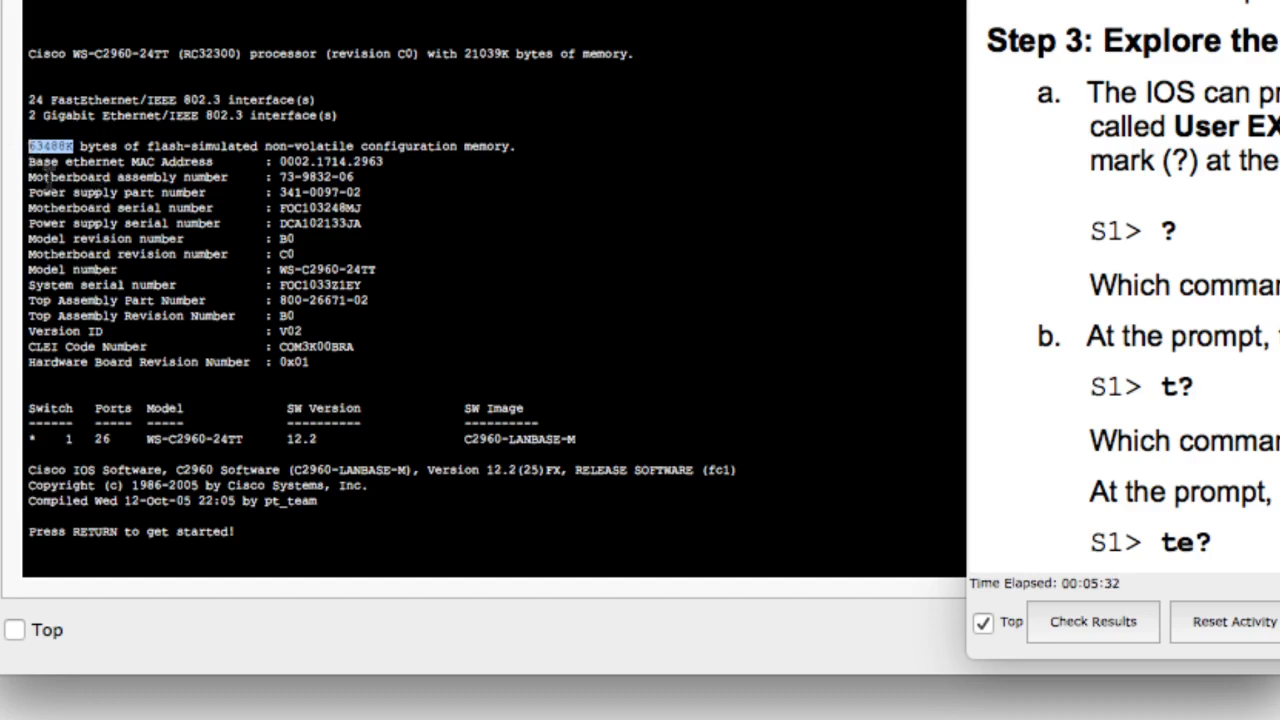
{"action": "left_click_drag", "start_coordinate": [33, 162], "coordinate": [128, 178]}
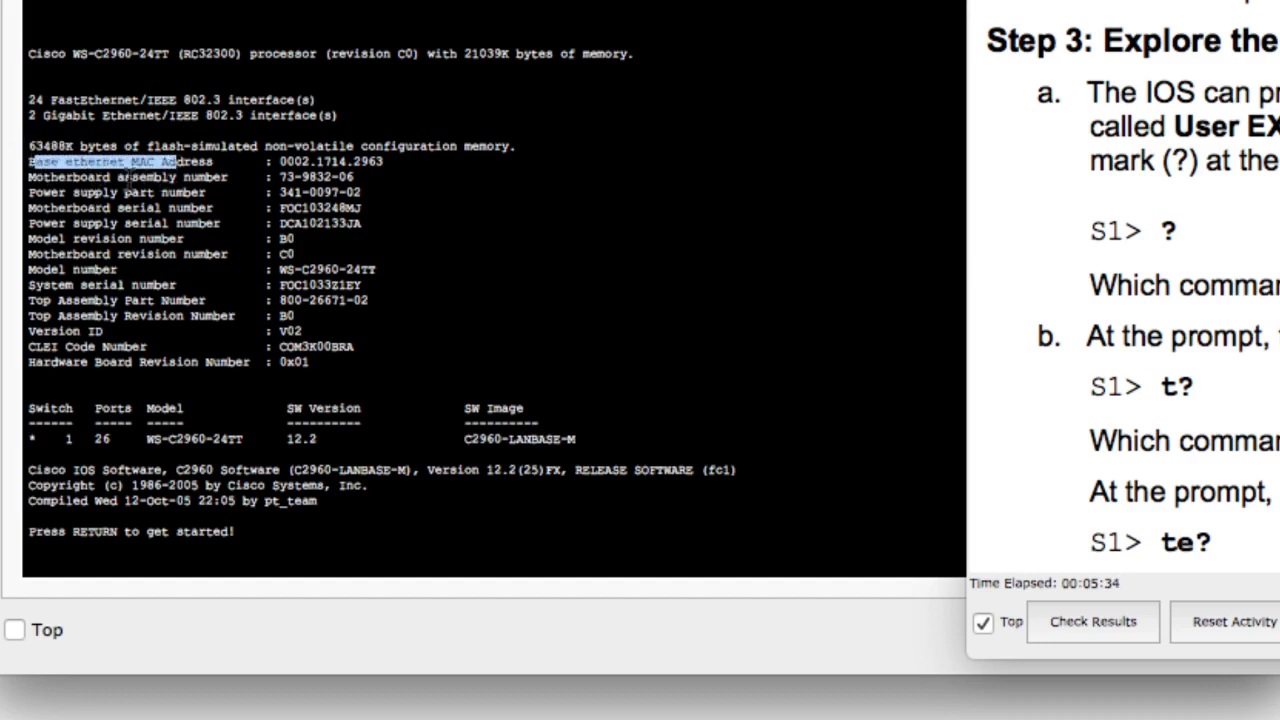
Step: Start the console session on S1 to reach the user EXEC prompt
{"action": "left_click", "coordinate": [69, 178]}
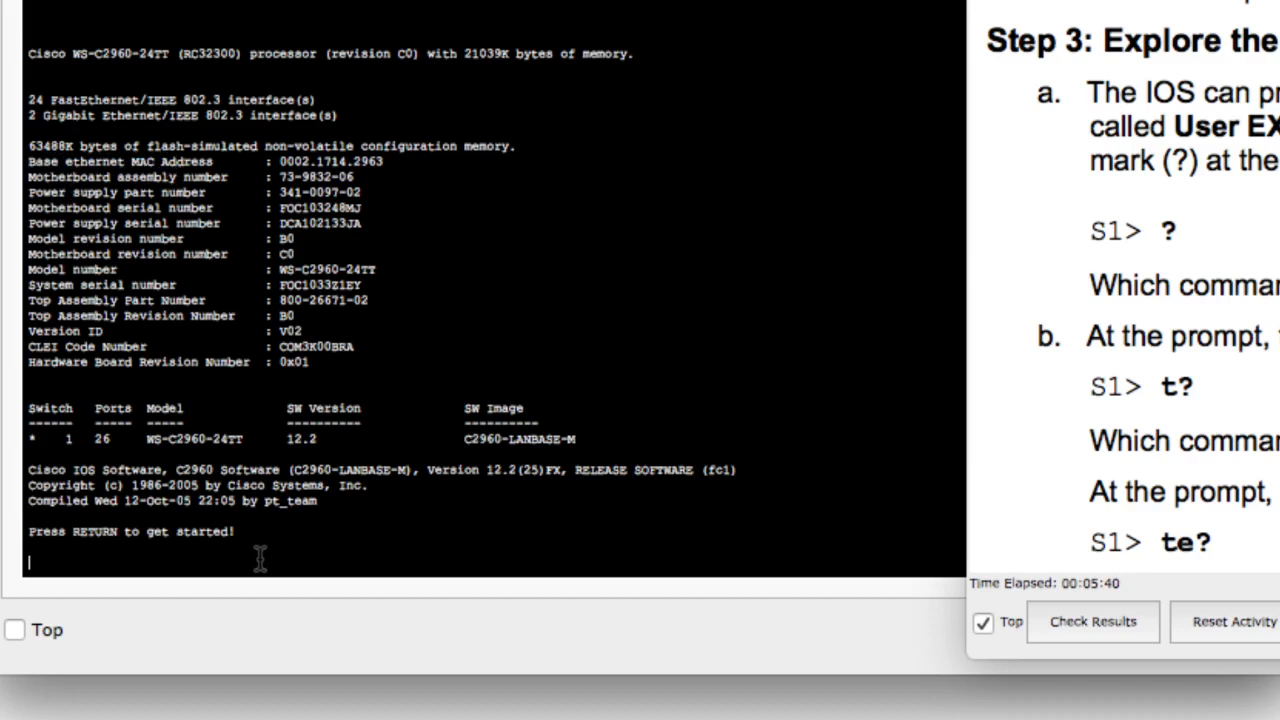
{"action": "left_click_drag", "start_coordinate": [31, 531], "coordinate": [233, 545]}
{"action": "key", "text": "Return"}
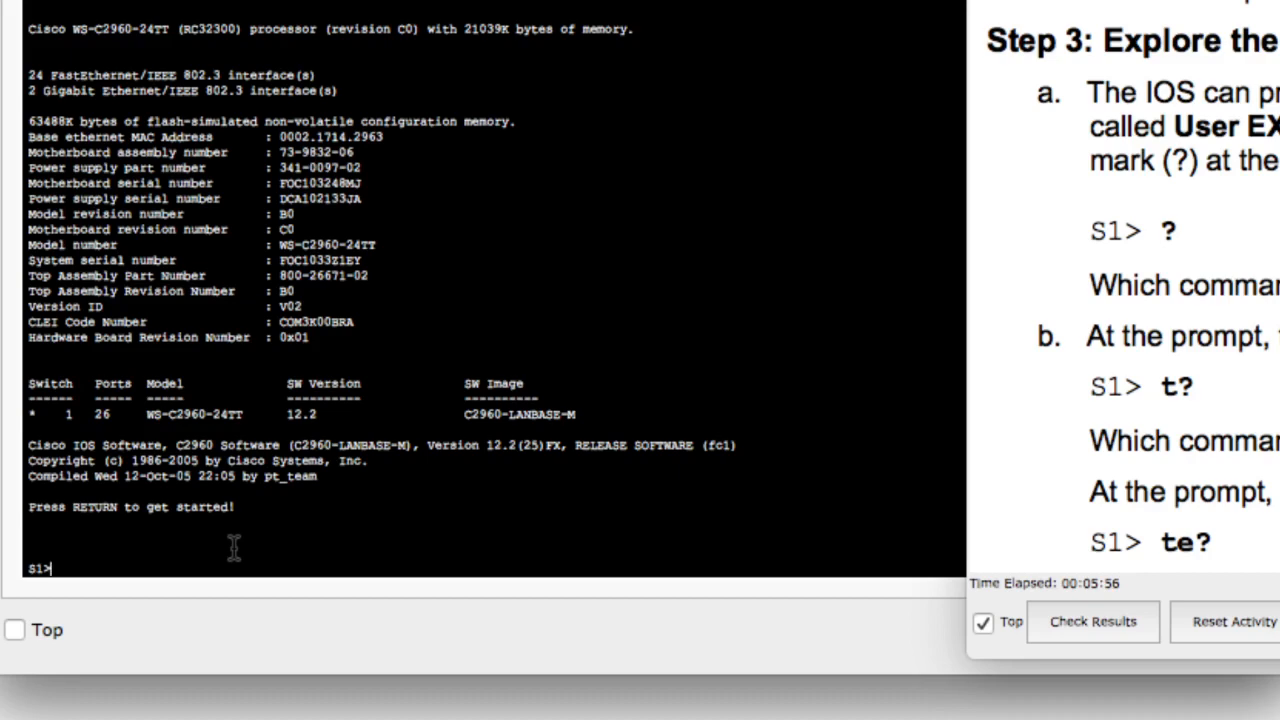
Step: Look through the remaining activity instructions, including the Part 3 steps on setting the clock
{"action": "scroll", "coordinate": [1058, 436], "scroll_direction": "down", "scroll_amount": 10}
{"action": "scroll", "coordinate": [1063, 450], "scroll_direction": "up", "scroll_amount": 3}
{"action": "scroll", "coordinate": [1050, 361], "scroll_direction": "down", "scroll_amount": 8}
{"action": "scroll", "coordinate": [1052, 355], "scroll_direction": "down", "scroll_amount": 15}
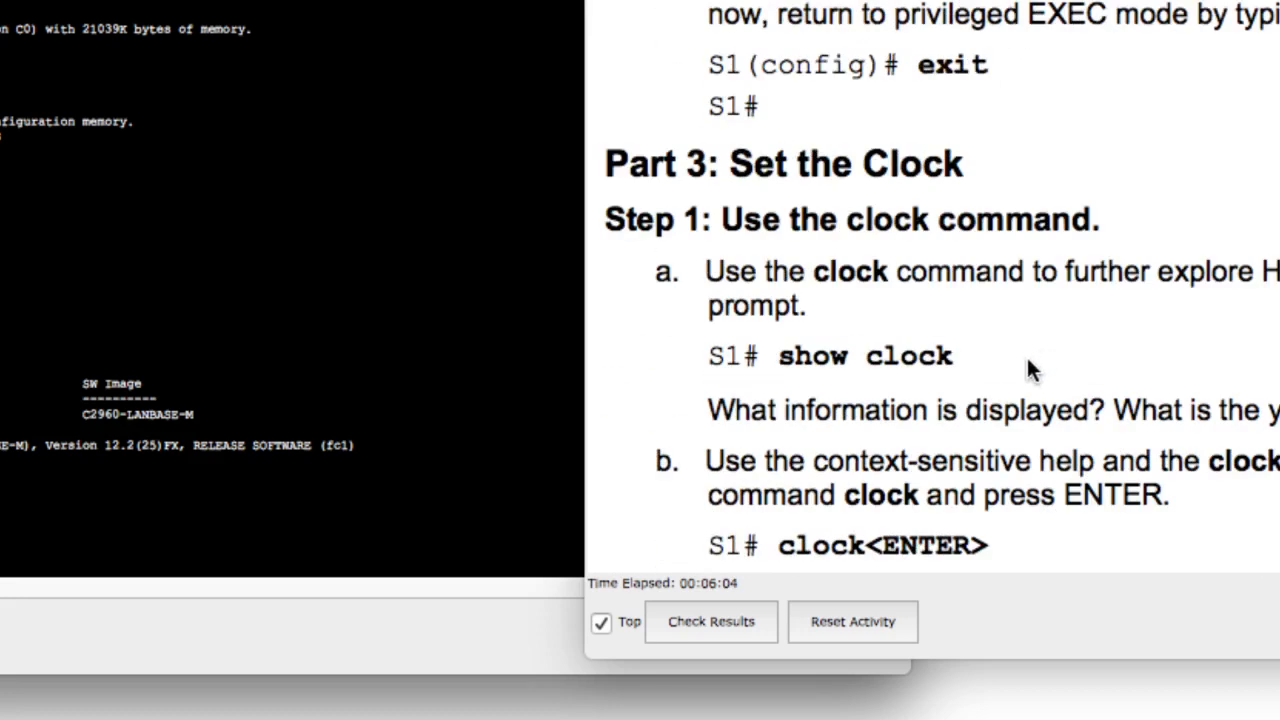
{"action": "scroll", "coordinate": [1024, 359], "scroll_direction": "down", "scroll_amount": 12}
{"action": "scroll", "coordinate": [1021, 344], "scroll_direction": "down", "scroll_amount": 10}
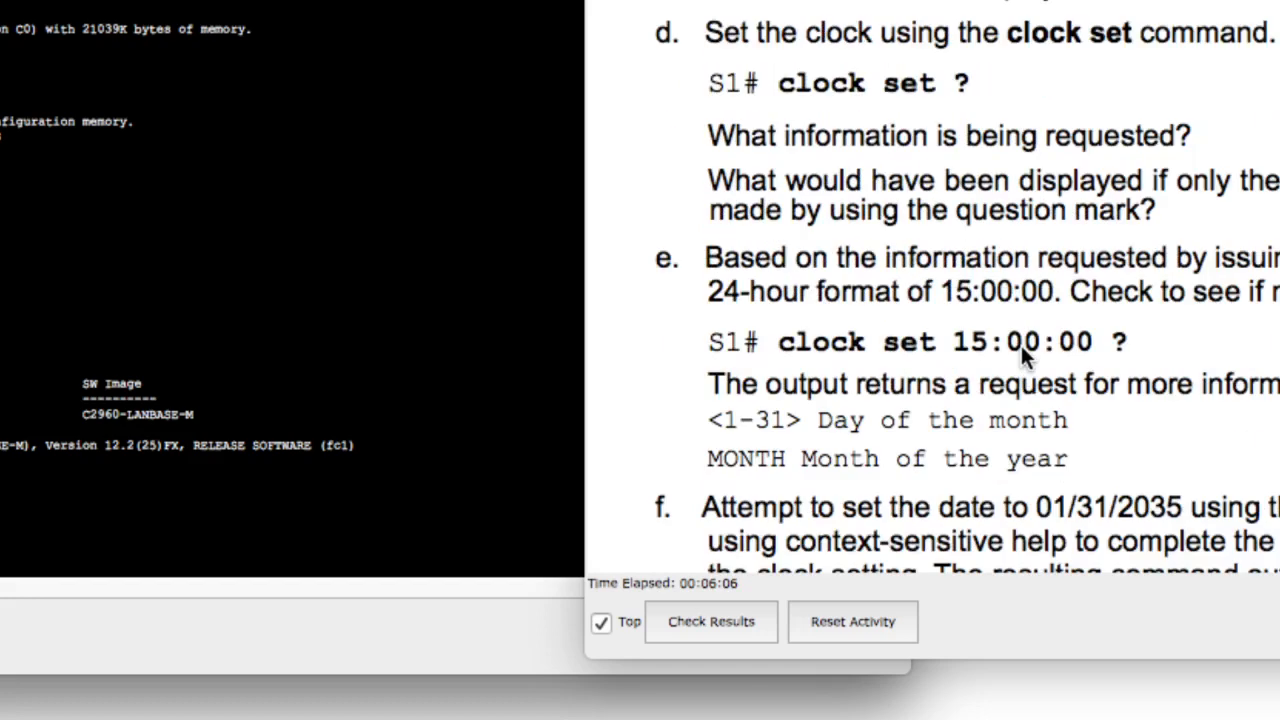
Step: Review the Part 2 and Part 3 instructions on entering configuration mode, setting the clock and exploring additional command messages
{"action": "scroll", "coordinate": [1022, 345], "scroll_direction": "up", "scroll_amount": 5}
{"action": "scroll", "coordinate": [1022, 345], "scroll_direction": "up", "scroll_amount": 10}
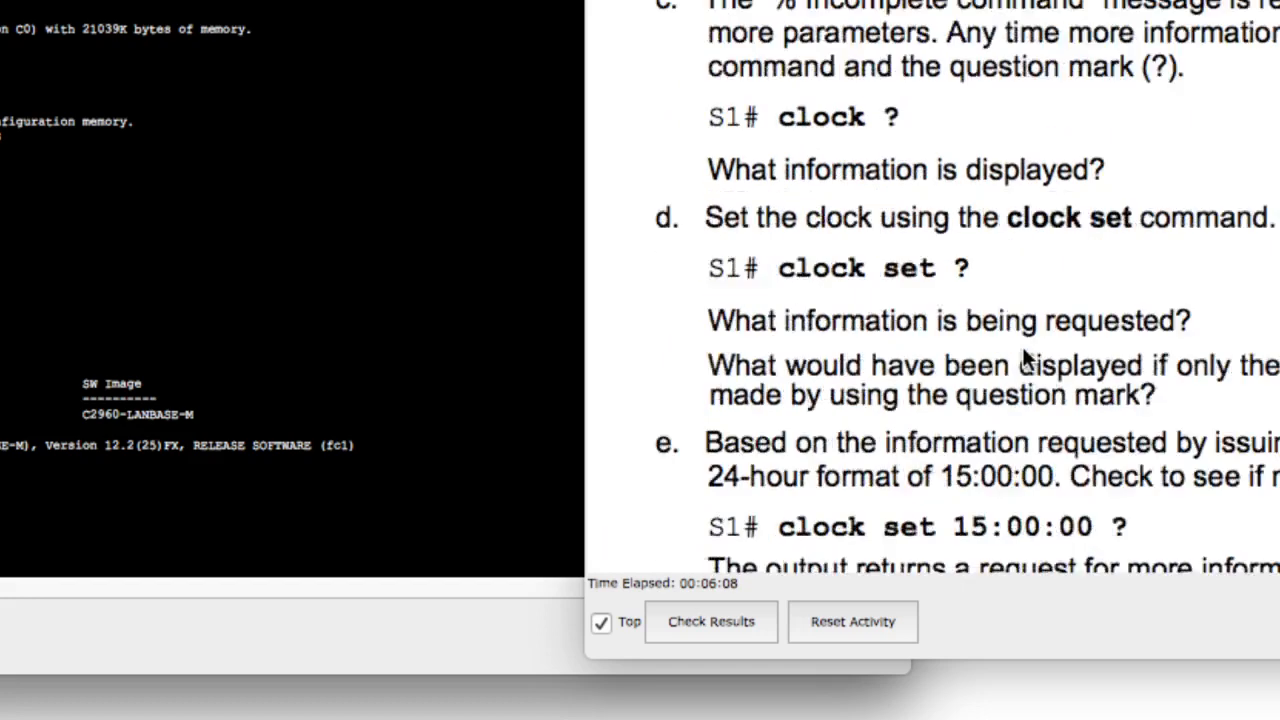
{"action": "scroll", "coordinate": [1024, 357], "scroll_direction": "up", "scroll_amount": 6}
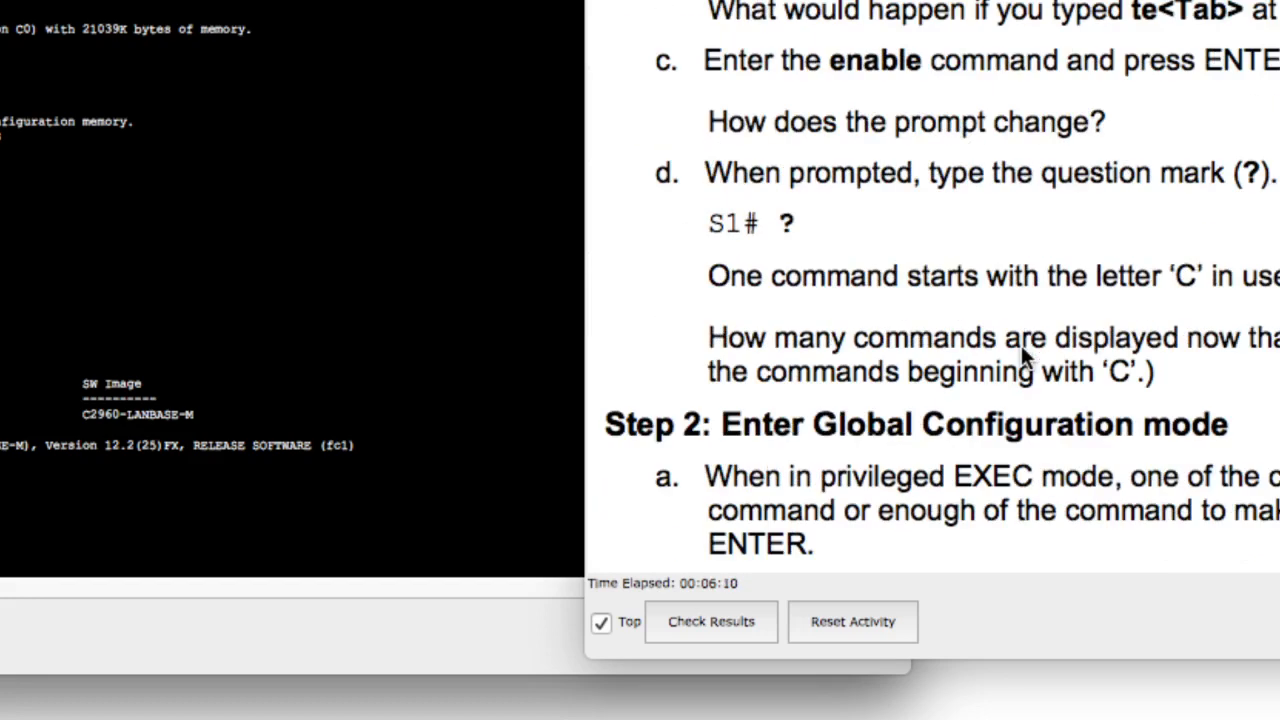
{"action": "scroll", "coordinate": [1024, 357], "scroll_direction": "down", "scroll_amount": 6}
{"action": "scroll", "coordinate": [1022, 352], "scroll_direction": "down", "scroll_amount": 10}
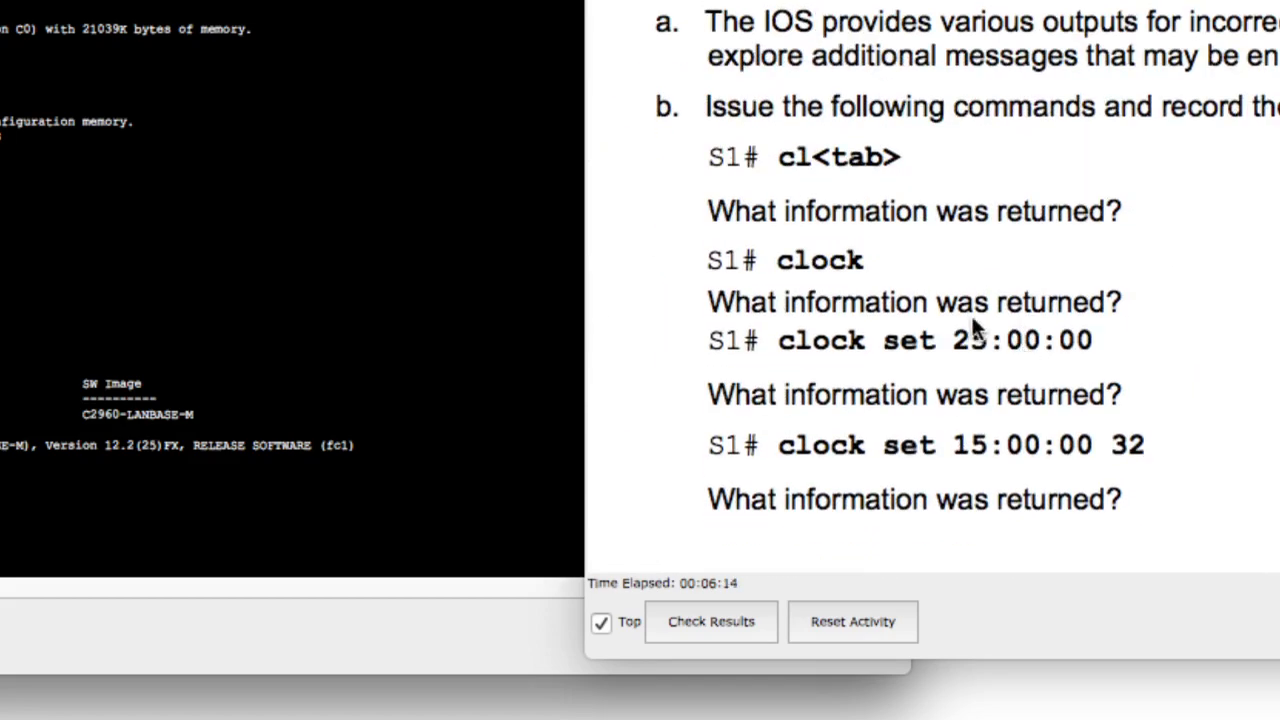
{"action": "scroll", "coordinate": [975, 262], "scroll_direction": "down", "scroll_amount": 8}
{"action": "scroll", "coordinate": [975, 262], "scroll_direction": "up", "scroll_amount": 15}
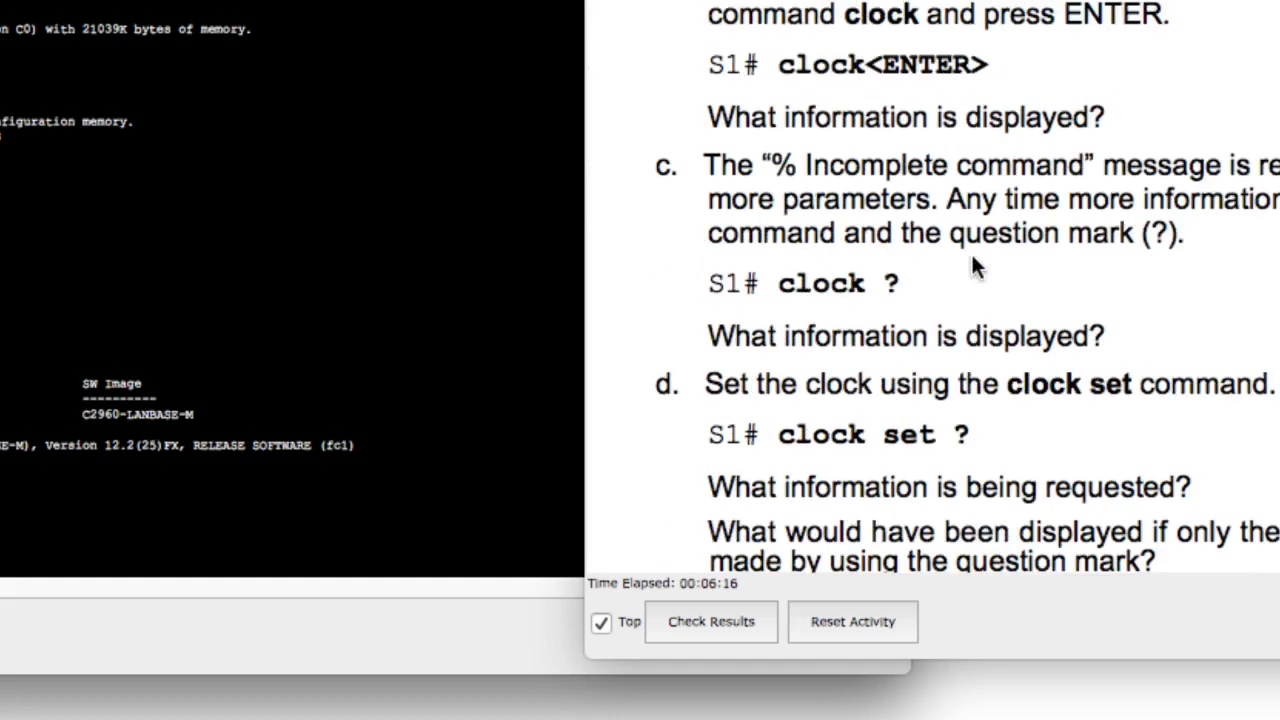
{"action": "scroll", "coordinate": [972, 254], "scroll_direction": "up", "scroll_amount": 5}
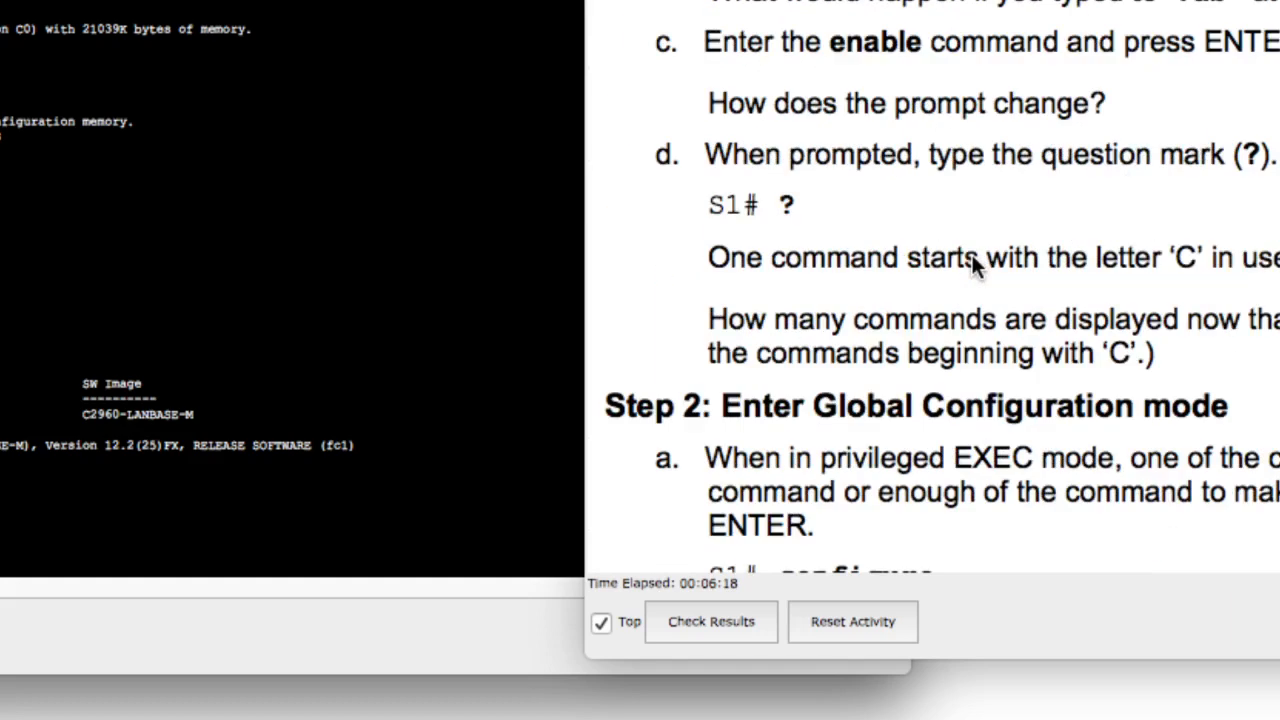
{"action": "scroll", "coordinate": [971, 254], "scroll_direction": "down", "scroll_amount": 1}
{"action": "scroll", "coordinate": [971, 254], "scroll_direction": "down", "scroll_amount": 1}
{"action": "scroll", "coordinate": [971, 254], "scroll_direction": "up", "scroll_amount": 6}
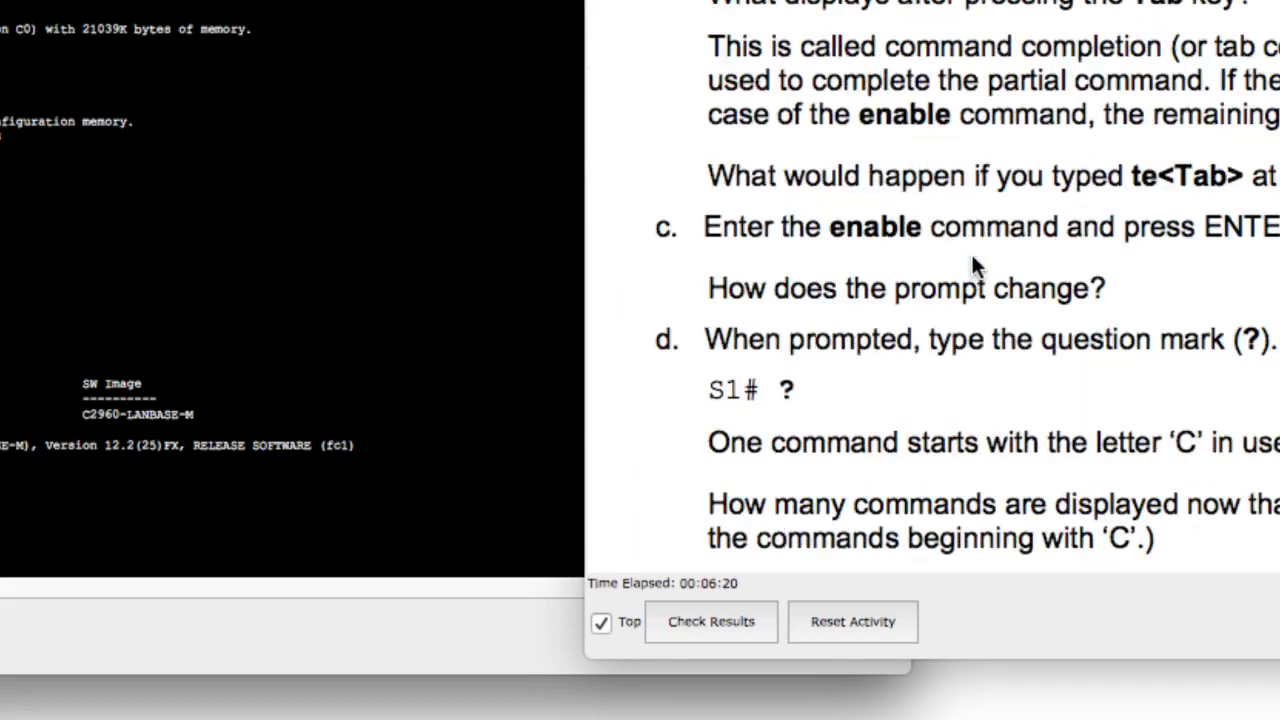
Step: Read Part 2 Step 1 and return to Step 3 on exploring the IOS Help, highlighting the words User EXEC
{"action": "scroll", "coordinate": [975, 265], "scroll_direction": "up", "scroll_amount": 2}
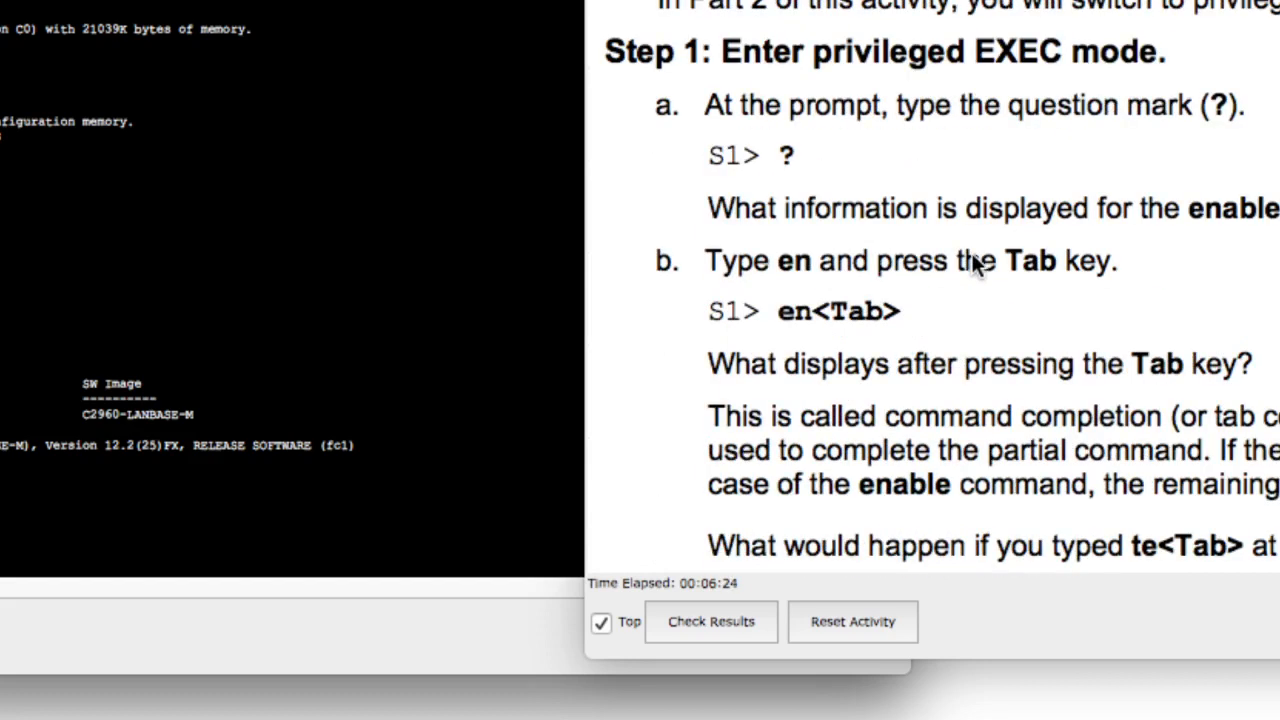
{"action": "scroll", "coordinate": [975, 265], "scroll_direction": "down", "scroll_amount": 2}
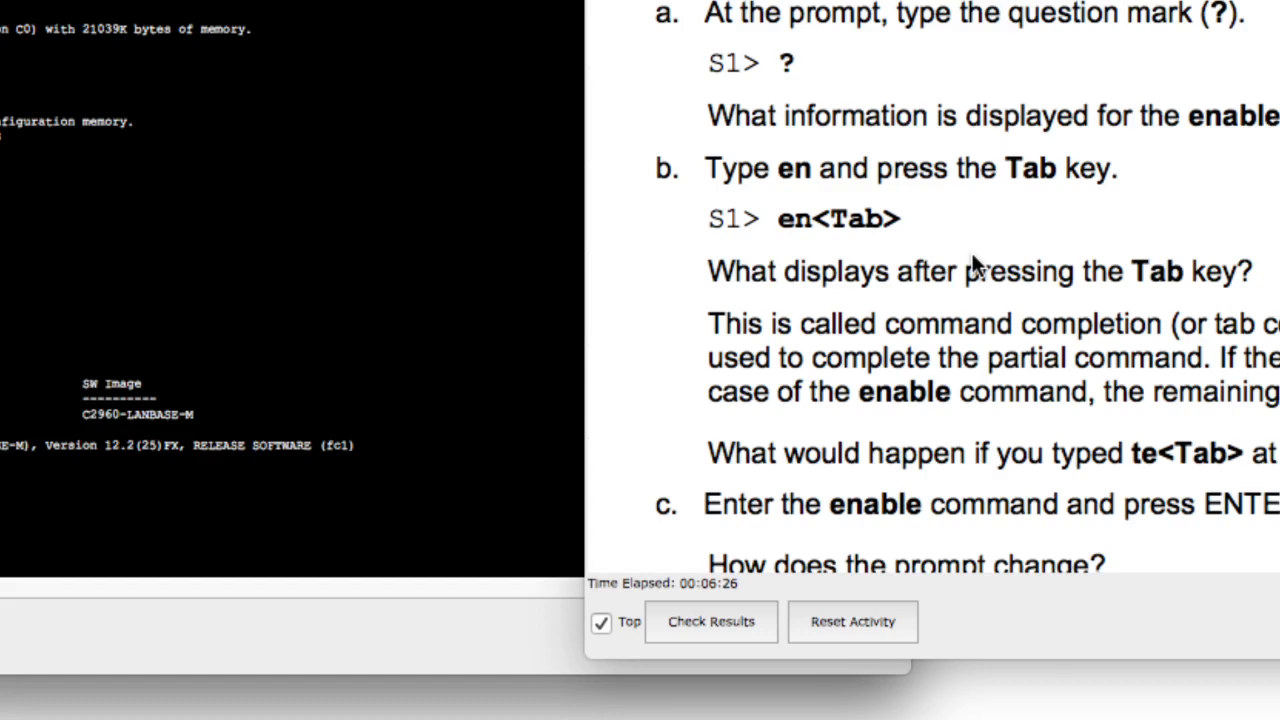
{"action": "scroll", "coordinate": [975, 265], "scroll_direction": "down", "scroll_amount": 2}
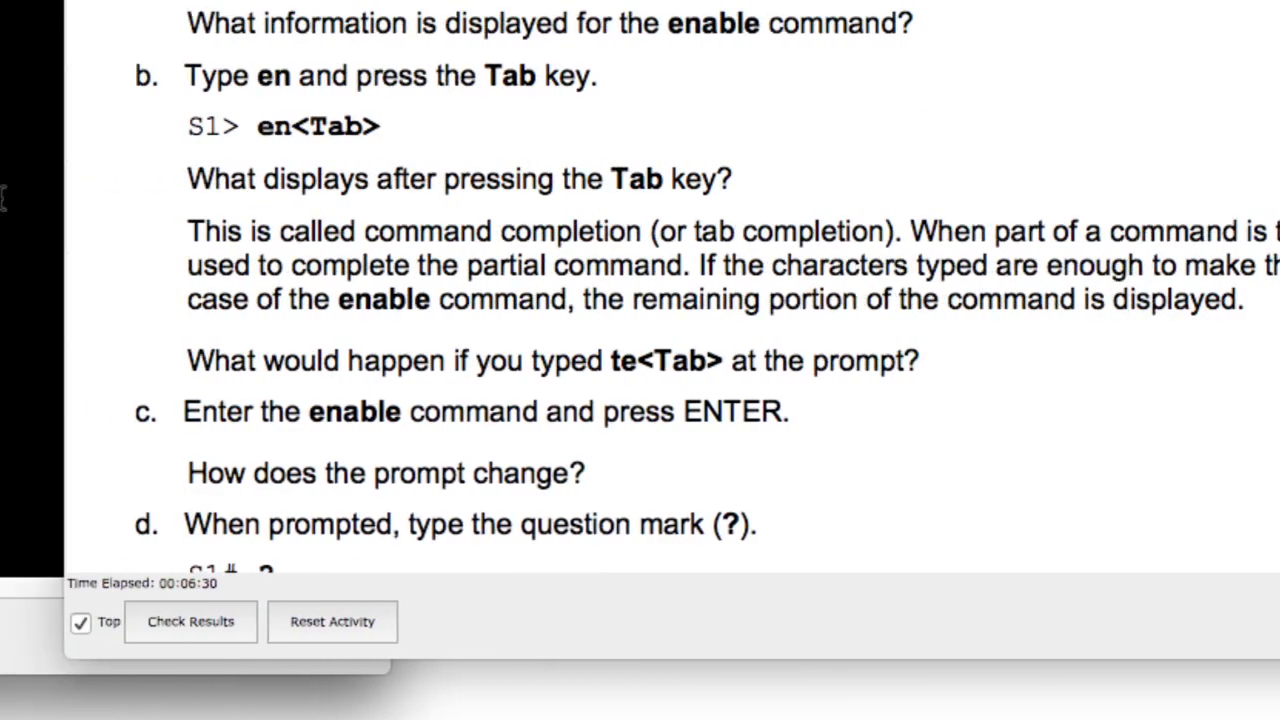
{"action": "scroll", "coordinate": [344, 180], "scroll_direction": "down", "scroll_amount": 4}
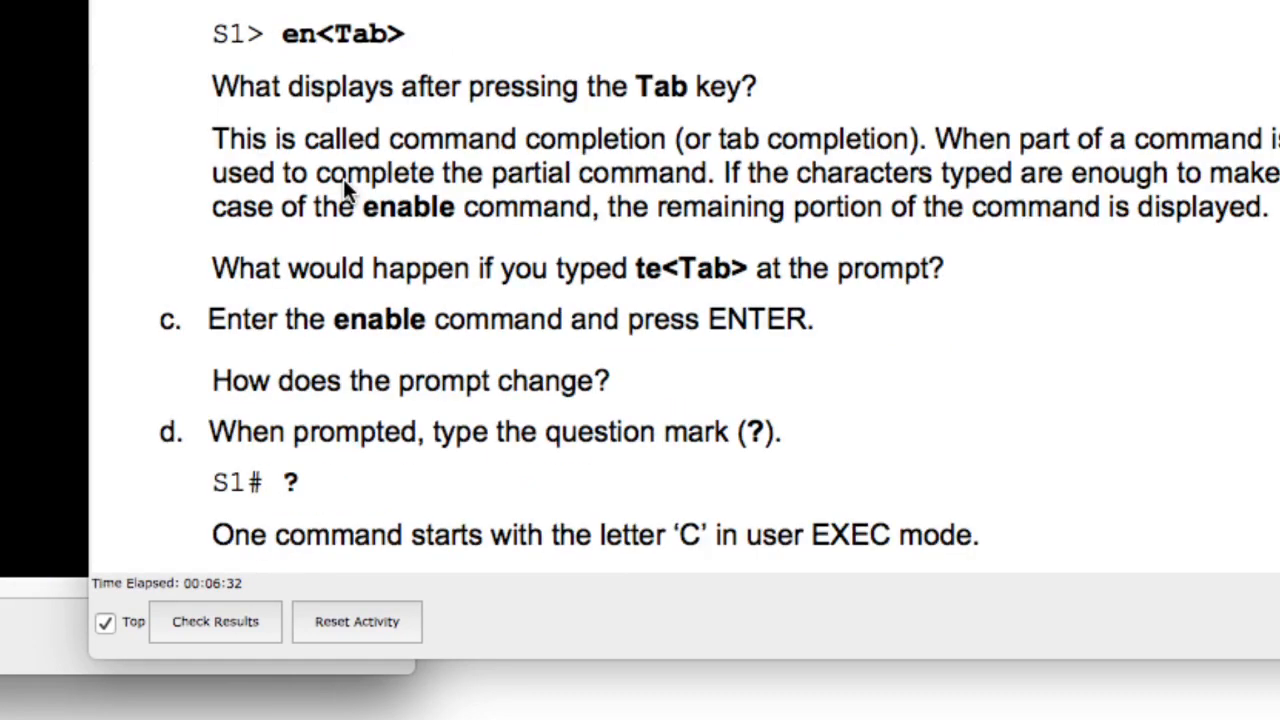
{"action": "scroll", "coordinate": [434, 180], "scroll_direction": "down", "scroll_amount": 7}
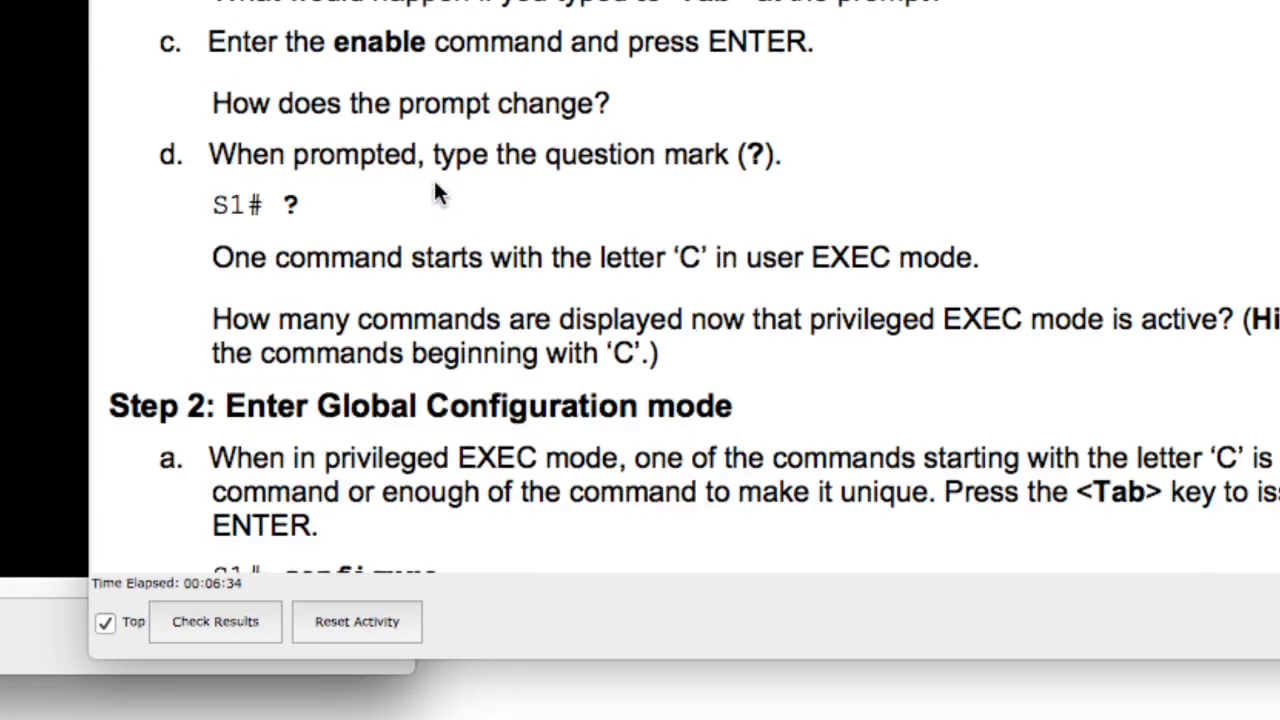
{"action": "scroll", "coordinate": [434, 180], "scroll_direction": "up", "scroll_amount": 13}
{"action": "scroll", "coordinate": [434, 185], "scroll_direction": "up", "scroll_amount": 6}
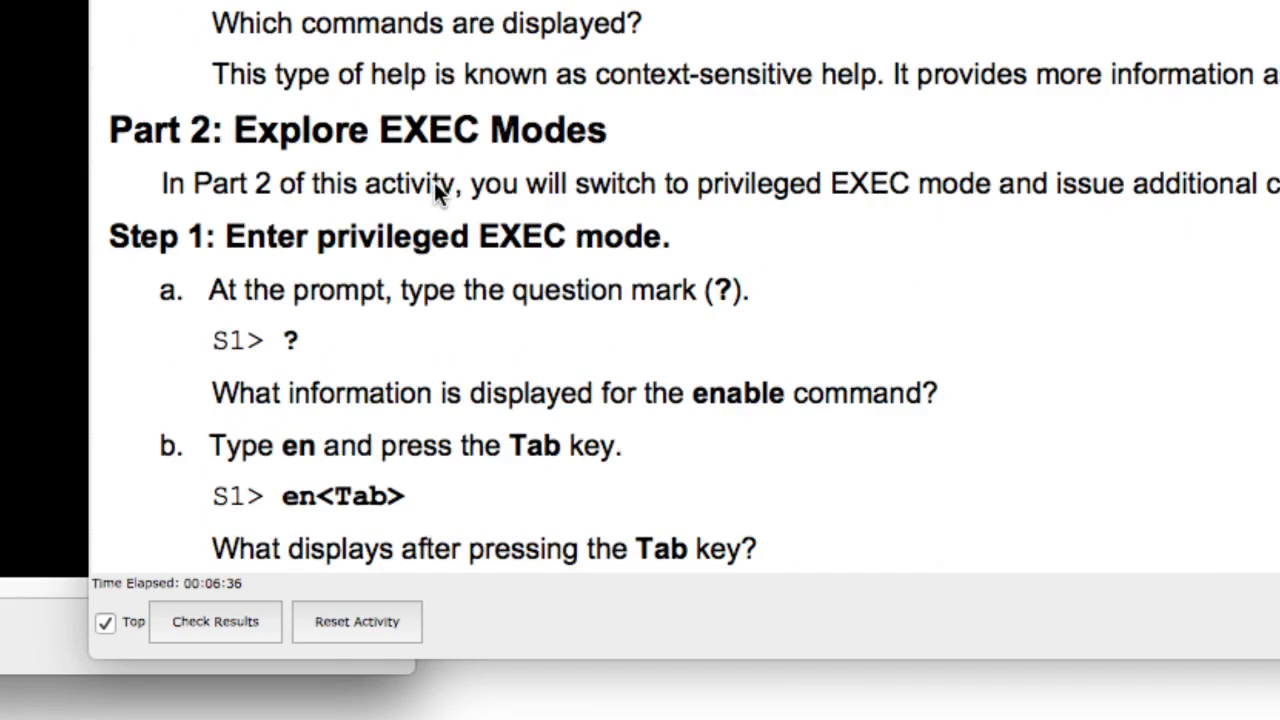
{"action": "scroll", "coordinate": [452, 184], "scroll_direction": "up", "scroll_amount": 6}
{"action": "scroll", "coordinate": [451, 172], "scroll_direction": "up", "scroll_amount": 6}
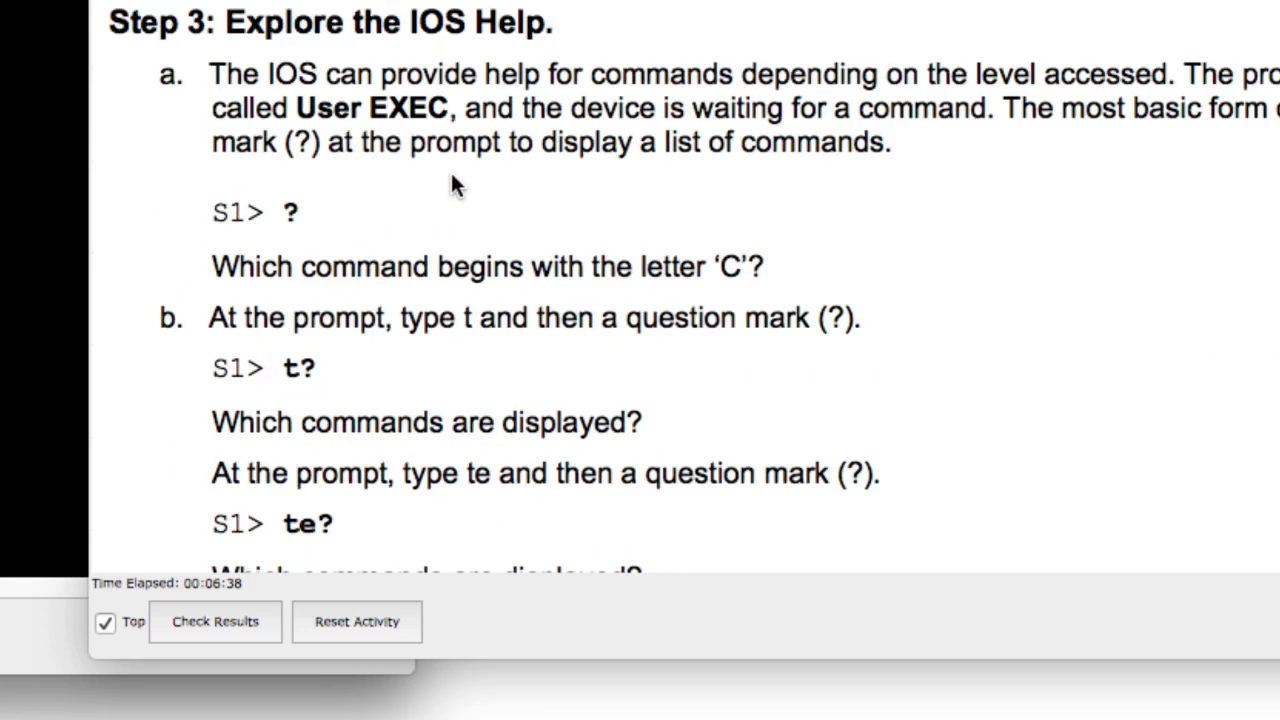
{"action": "left_click_drag", "start_coordinate": [298, 108], "coordinate": [441, 115]}
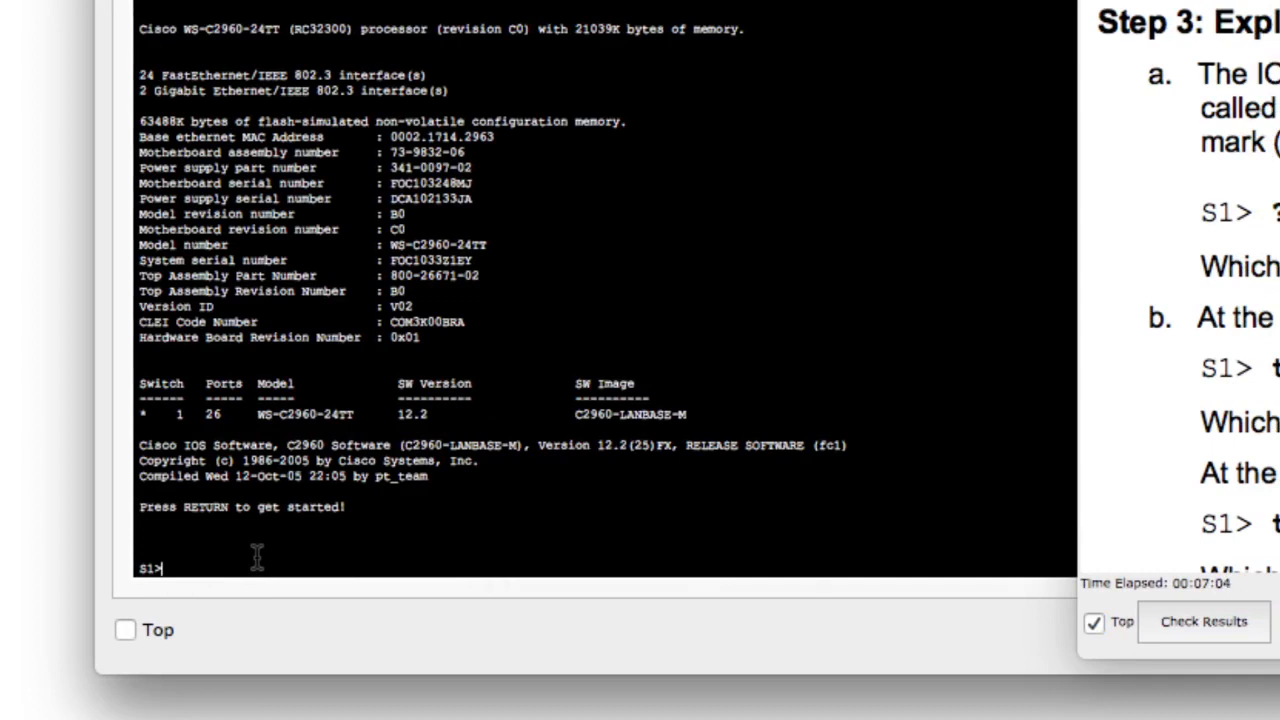
Step: List the available user EXEC commands on S1 and try running connect without a host
{"action": "type", "text": "?"}
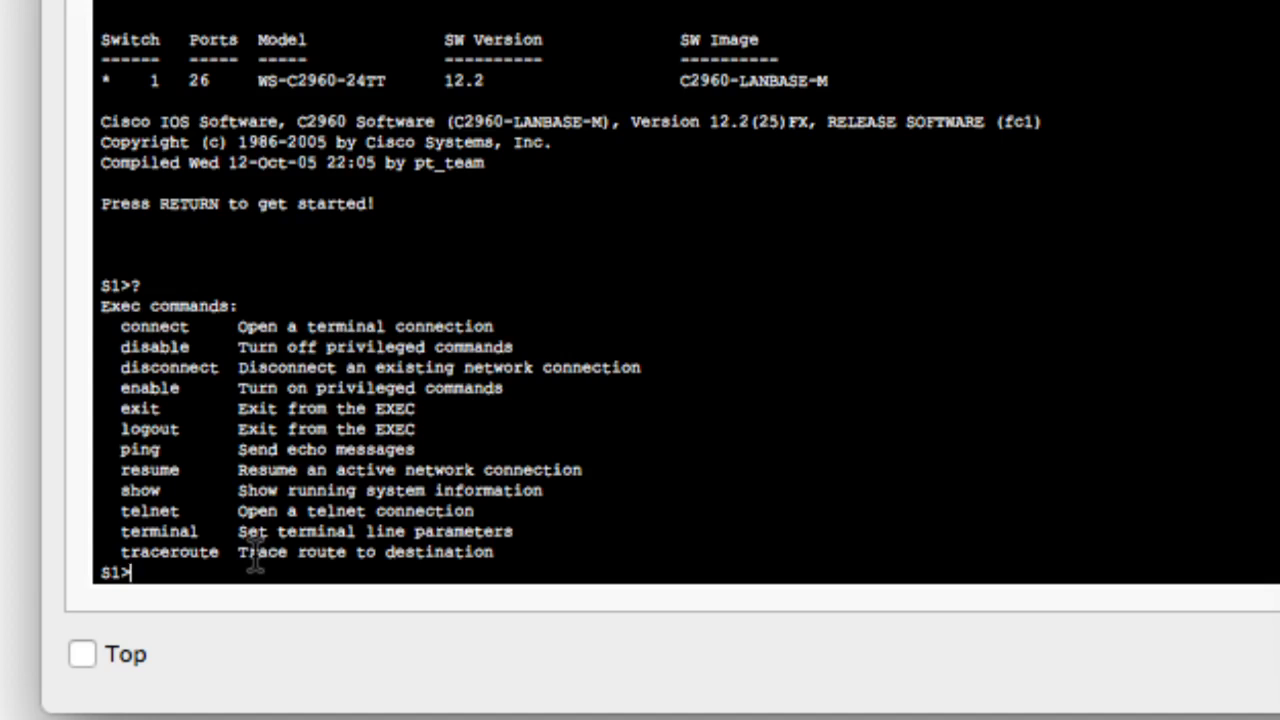
{"action": "type", "text": "connect"}
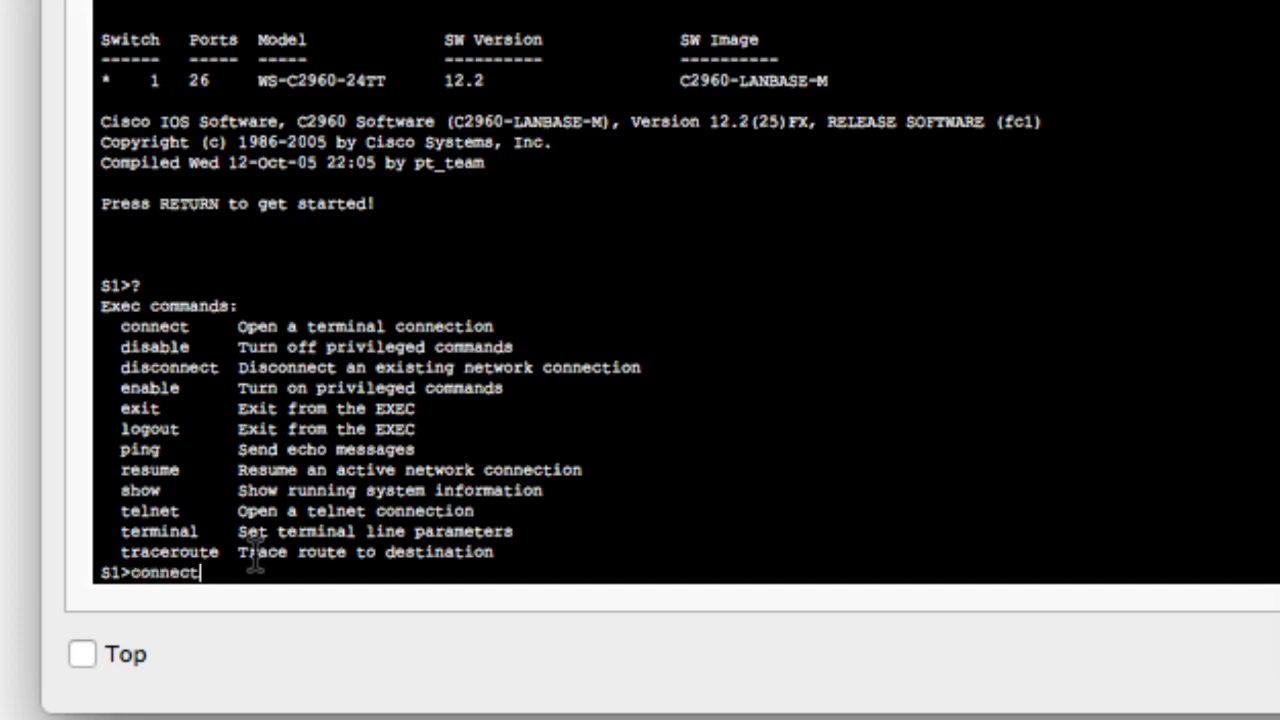
{"action": "key", "text": "Return"}
{"action": "key", "text": "Return"}
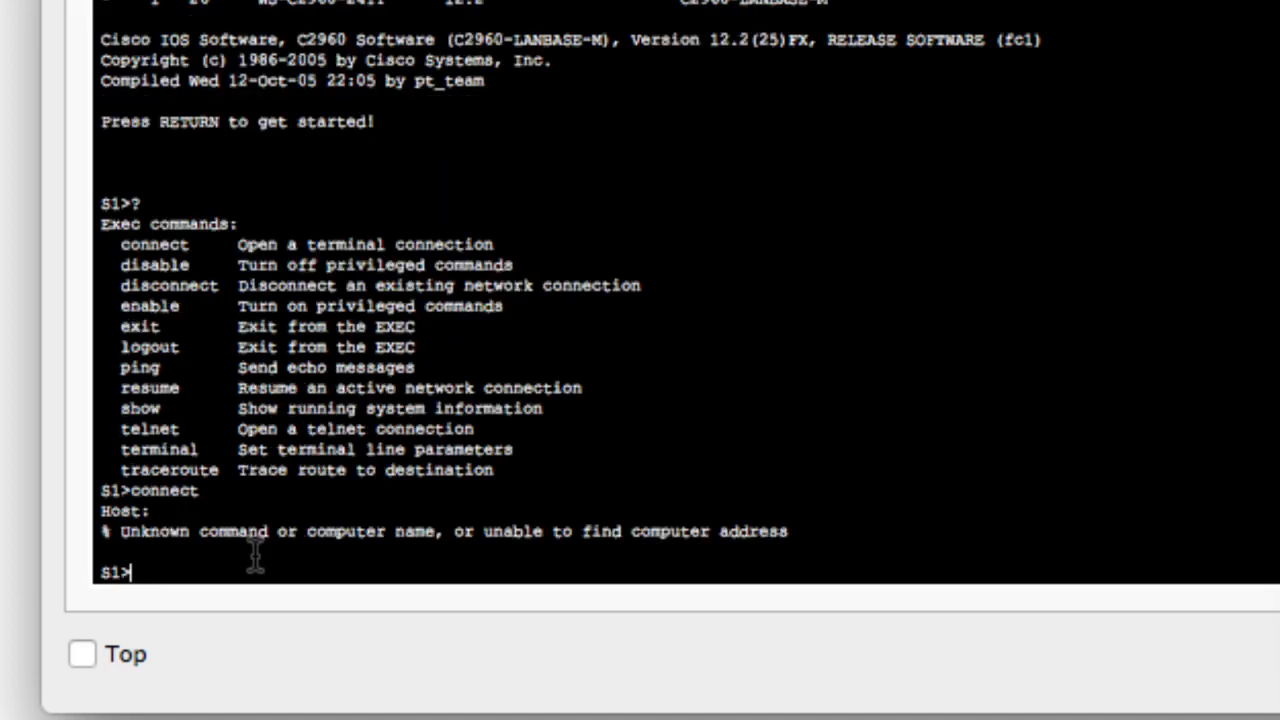
Step: Try command completion on con to get the full connect command, and clear the line without running it
{"action": "key", "text": "Up"}
{"action": "key", "text": "Down"}
{"action": "type", "text": "con"}
{"action": "key", "text": "Tab"}
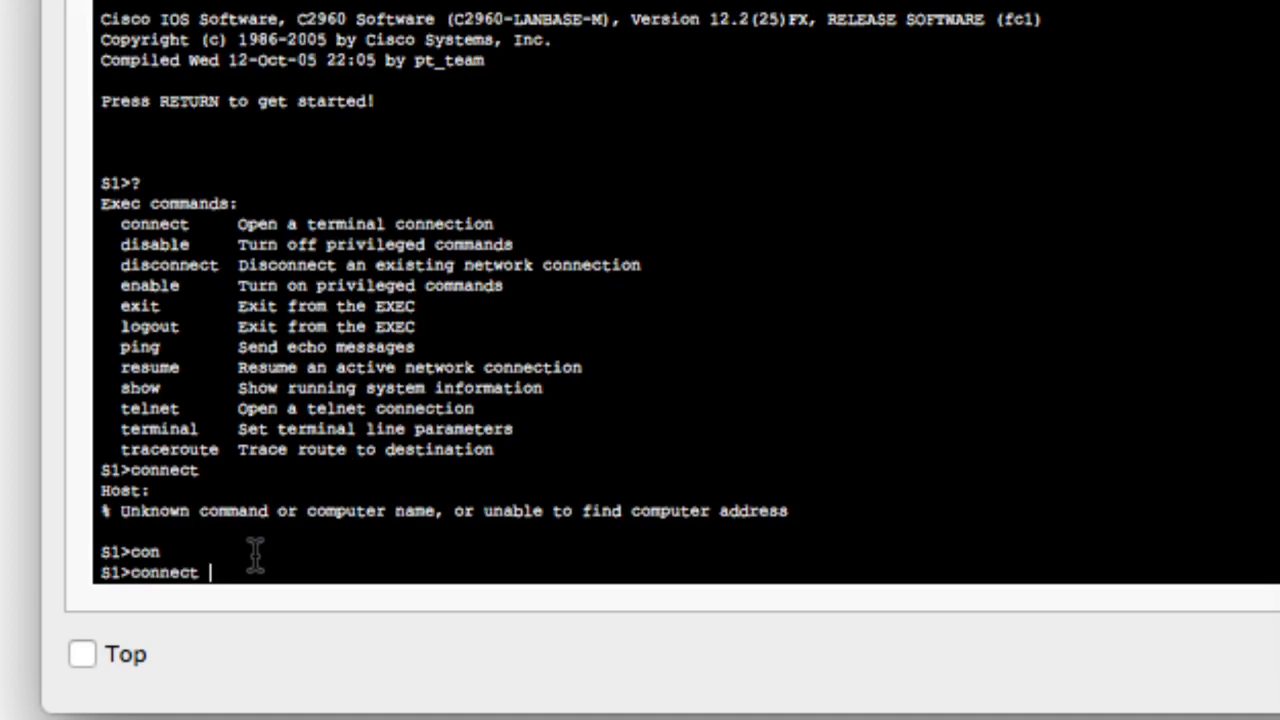
{"action": "key", "text": "BackSpace"}
{"action": "key", "text": "BackSpace"}
{"action": "key", "text": "BackSpace"}
{"action": "key", "text": "BackSpace"}
{"action": "key", "text": "BackSpace"}
{"action": "key", "text": "BackSpace"}
{"action": "key", "text": "BackSpace"}
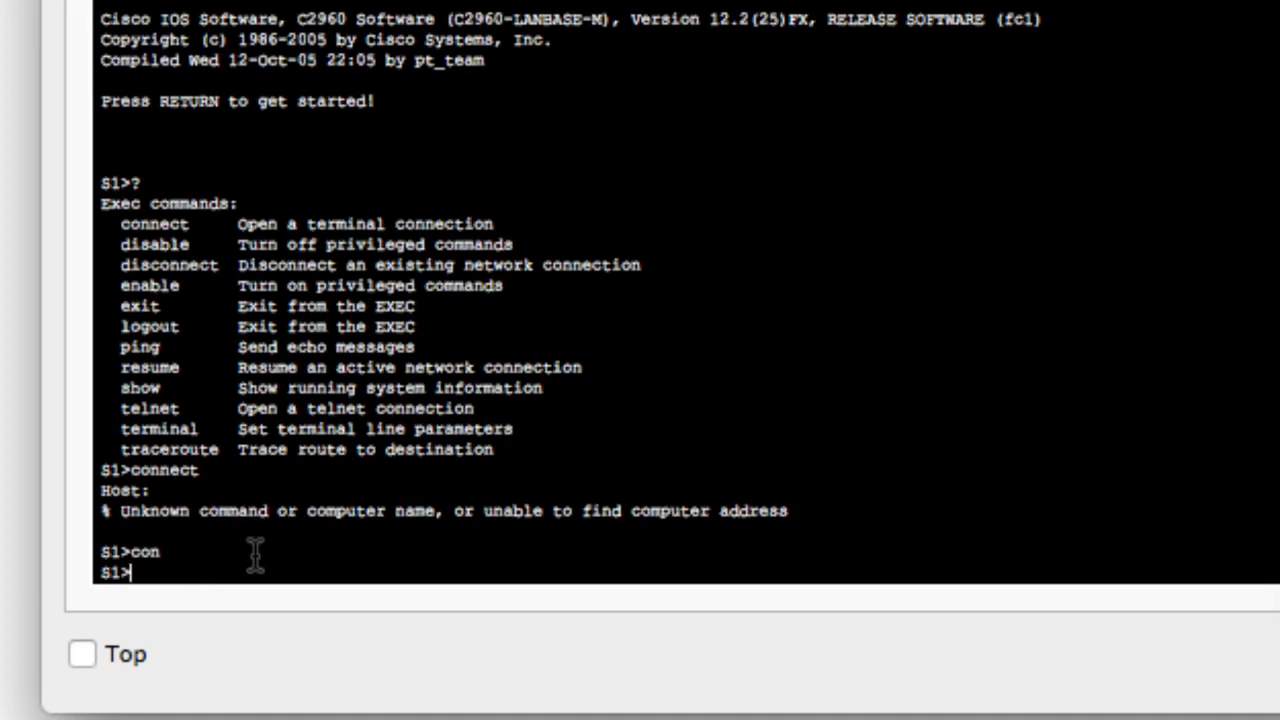
Step: Try command completion on te and compare it with the matching telnet and terminal commands in the list
{"action": "type", "text": "te"}
{"action": "key", "text": "Tab"}
{"action": "key", "text": "Tab"}
{"action": "key", "text": "Tab"}
{"action": "key", "text": "Tab"}
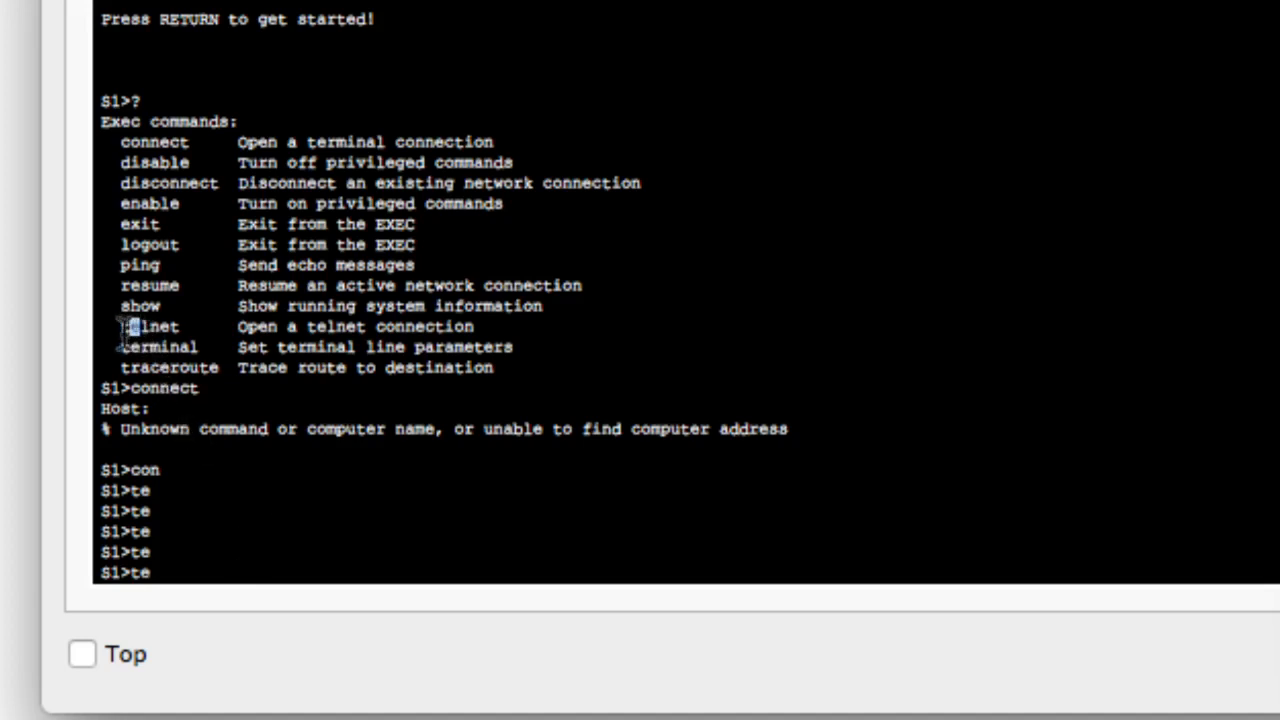
{"action": "left_click_drag", "start_coordinate": [121, 347], "coordinate": [136, 348]}
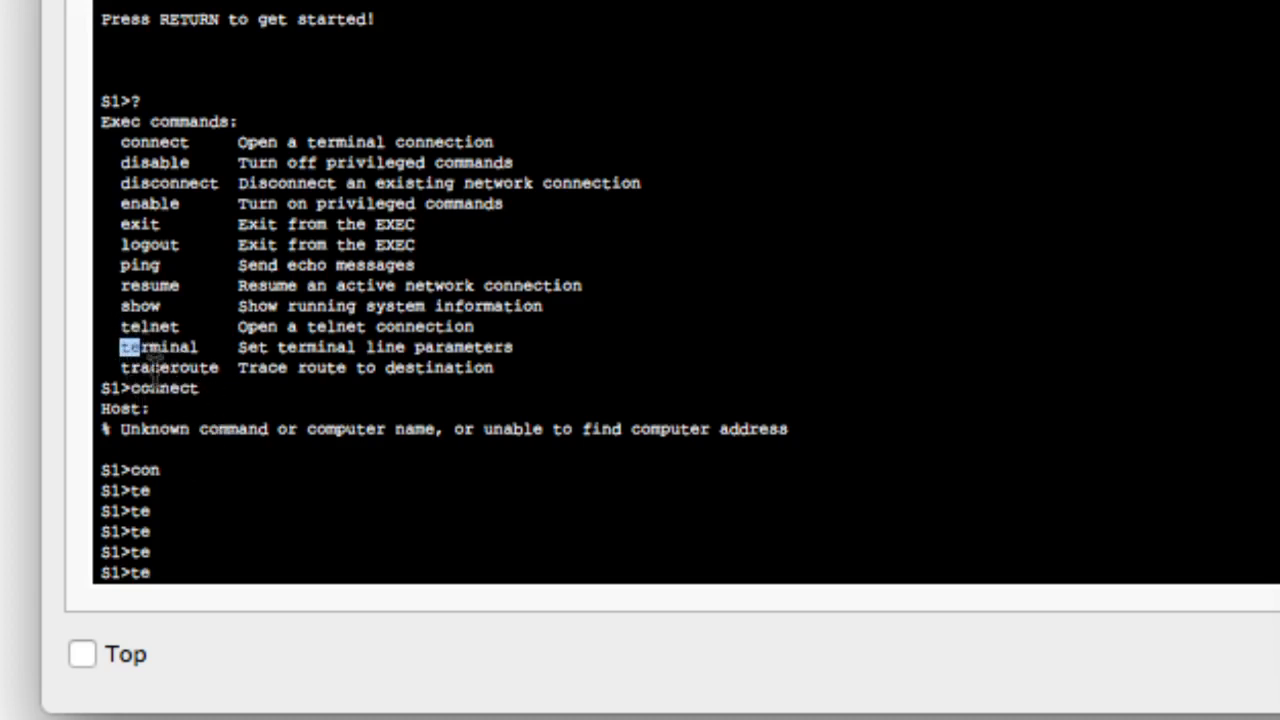
{"action": "left_click", "coordinate": [181, 575]}
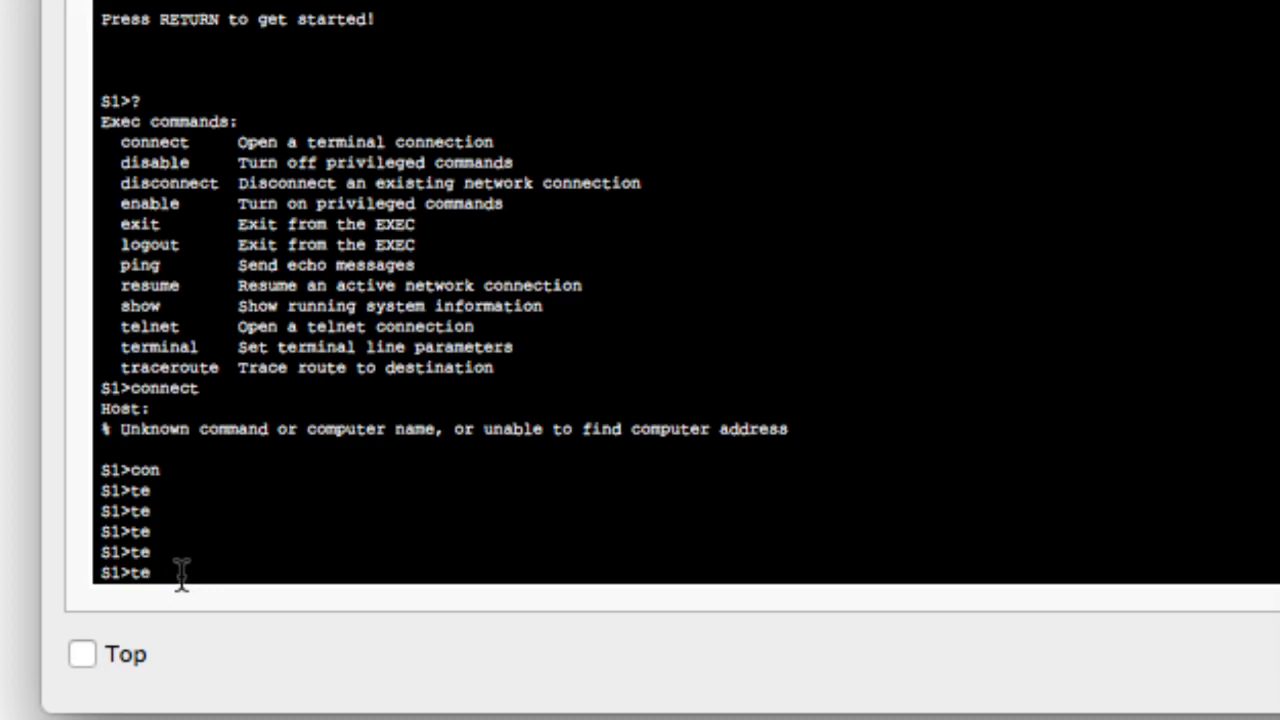
Step: Extend the entry to tel, complete it to telnet, and erase the added characters
{"action": "type", "text": "l"}
{"action": "key", "text": "Tab"}
{"action": "key", "text": "BackSpace"}
{"action": "key", "text": "BackSpace"}
{"action": "key", "text": "BackSpace"}
{"action": "key", "text": "BackSpace"}
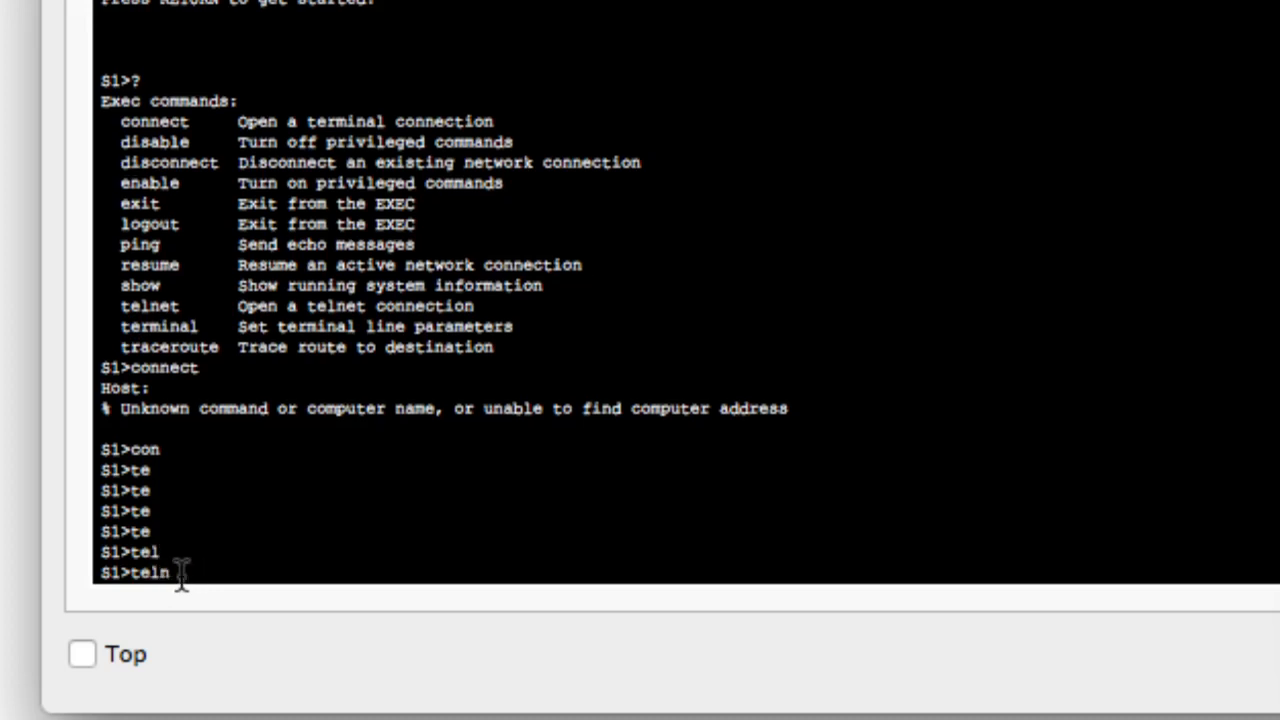
Step: Complete the terminal command from ter and clear the whole line
{"action": "type", "text": "r"}
{"action": "key", "text": "Tab"}
{"action": "key", "text": "BackSpace"}
{"action": "key", "text": "BackSpace"}
{"action": "key", "text": "BackSpace"}
{"action": "key", "text": "BackSpace"}
{"action": "key", "text": "BackSpace"}
{"action": "key", "text": "BackSpace"}
{"action": "key", "text": "BackSpace"}
{"action": "key", "text": "BackSpace"}
{"action": "key", "text": "BackSpace"}
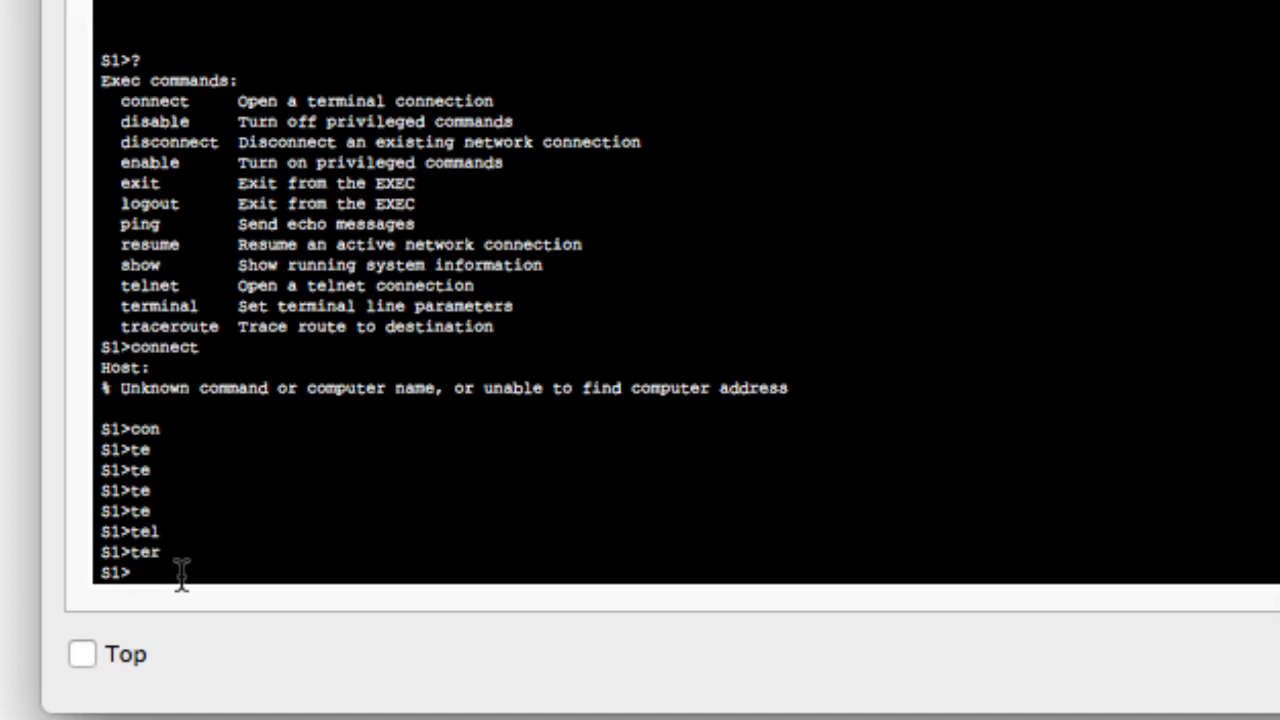
Step: Try command completion on en to get enable, and clear the line without running it
{"action": "type", "text": "en"}
{"action": "key", "text": "Tab"}
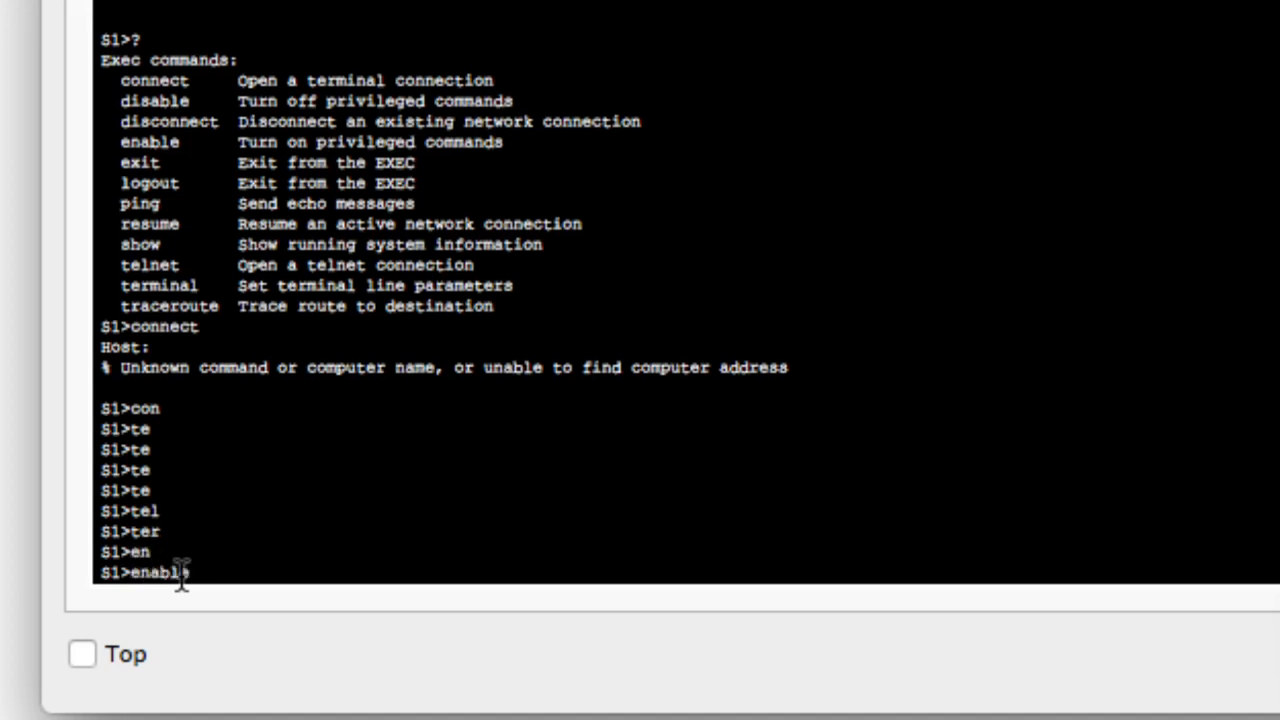
{"action": "key", "text": "BackSpace"}
{"action": "key", "text": "BackSpace"}
{"action": "key", "text": "BackSpace"}
{"action": "key", "text": "BackSpace"}
{"action": "key", "text": "BackSpace"}
{"action": "key", "text": "BackSpace"}
{"action": "key", "text": "BackSpace"}
Step: Review the instructions from Step 2 through Part 2: Explore EXEC Modes, highlighting EXEC Modes in the heading
{"action": "scroll", "coordinate": [1118, 305], "scroll_direction": "up", "scroll_amount": 5}
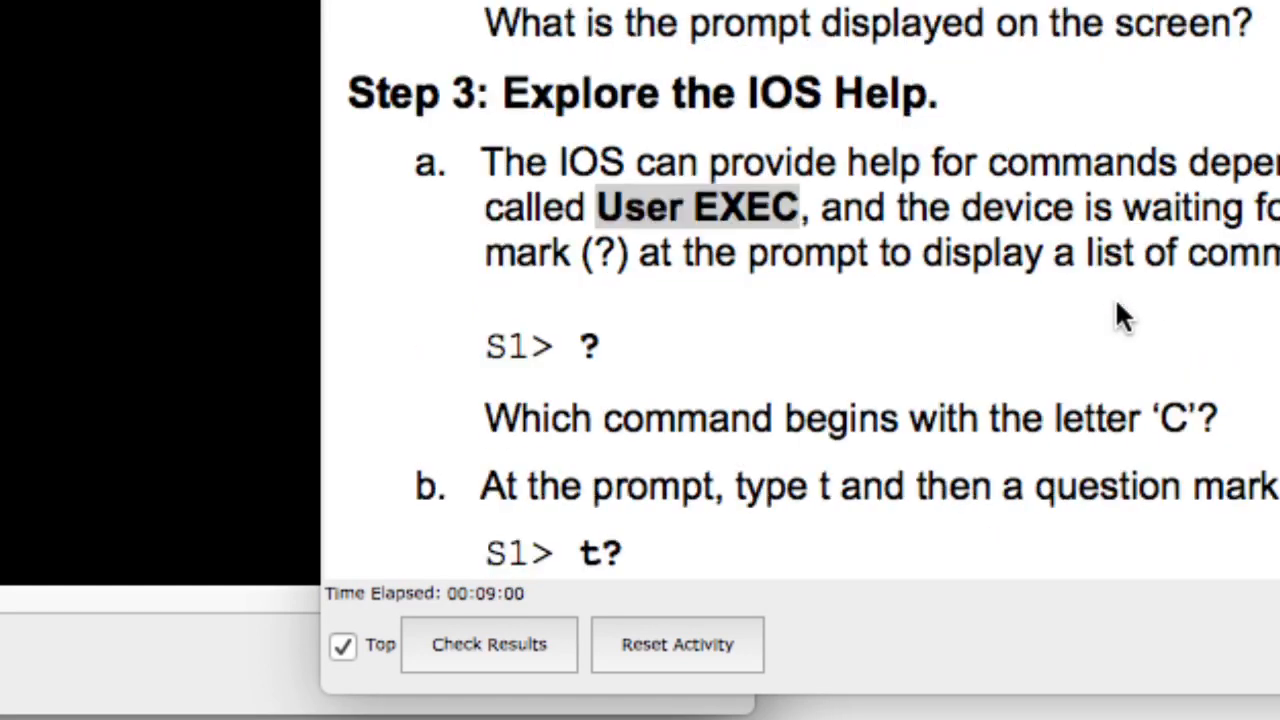
{"action": "scroll", "coordinate": [1118, 306], "scroll_direction": "up", "scroll_amount": 3}
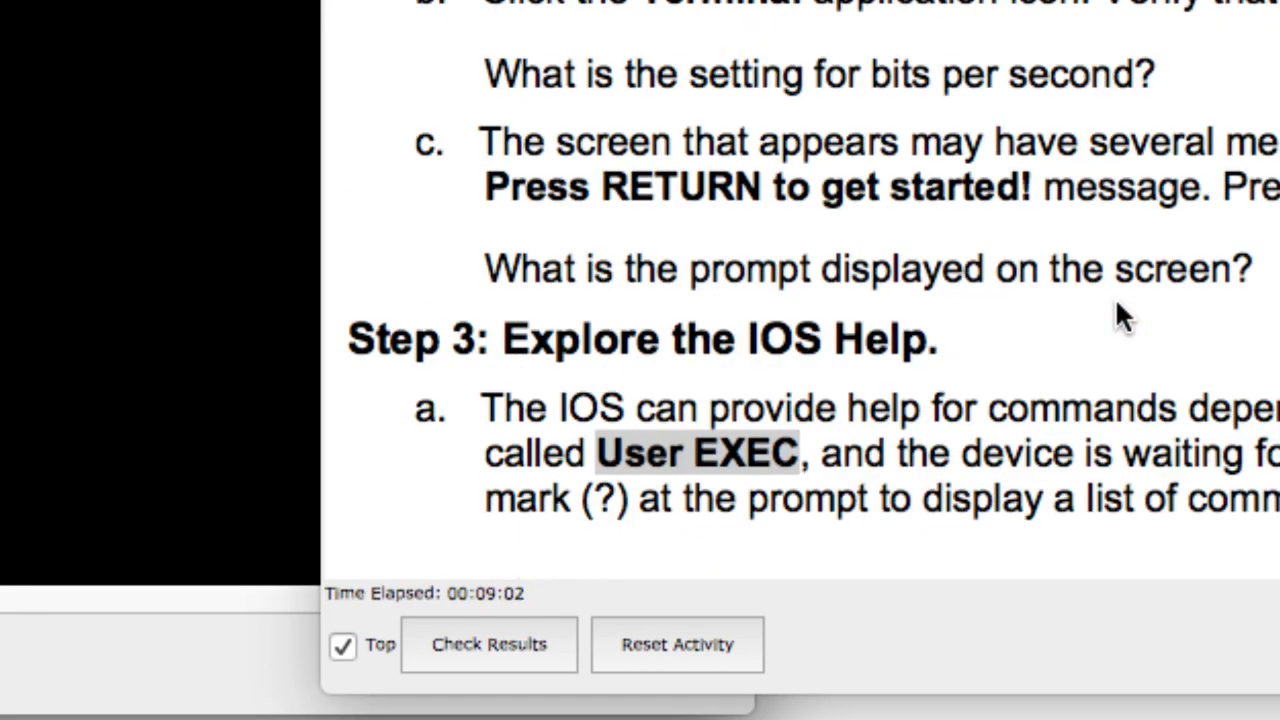
{"action": "scroll", "coordinate": [1120, 315], "scroll_direction": "up", "scroll_amount": 3}
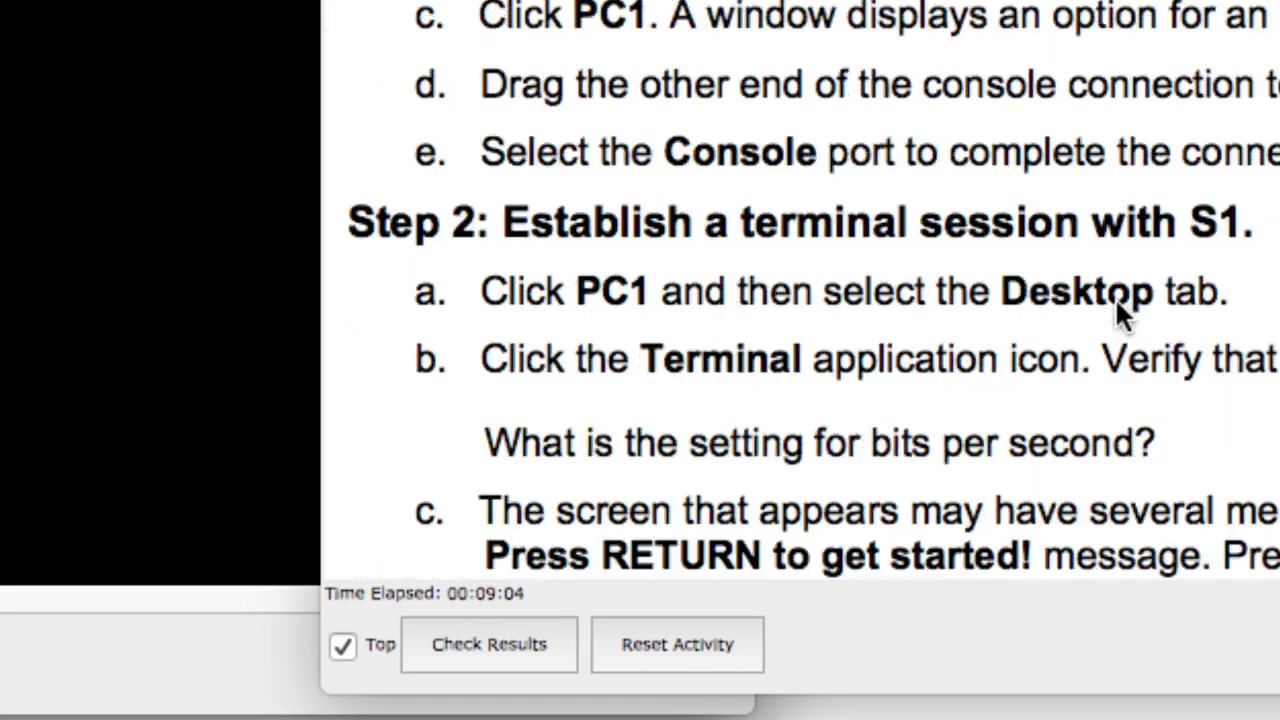
{"action": "scroll", "coordinate": [1117, 303], "scroll_direction": "down", "scroll_amount": 18}
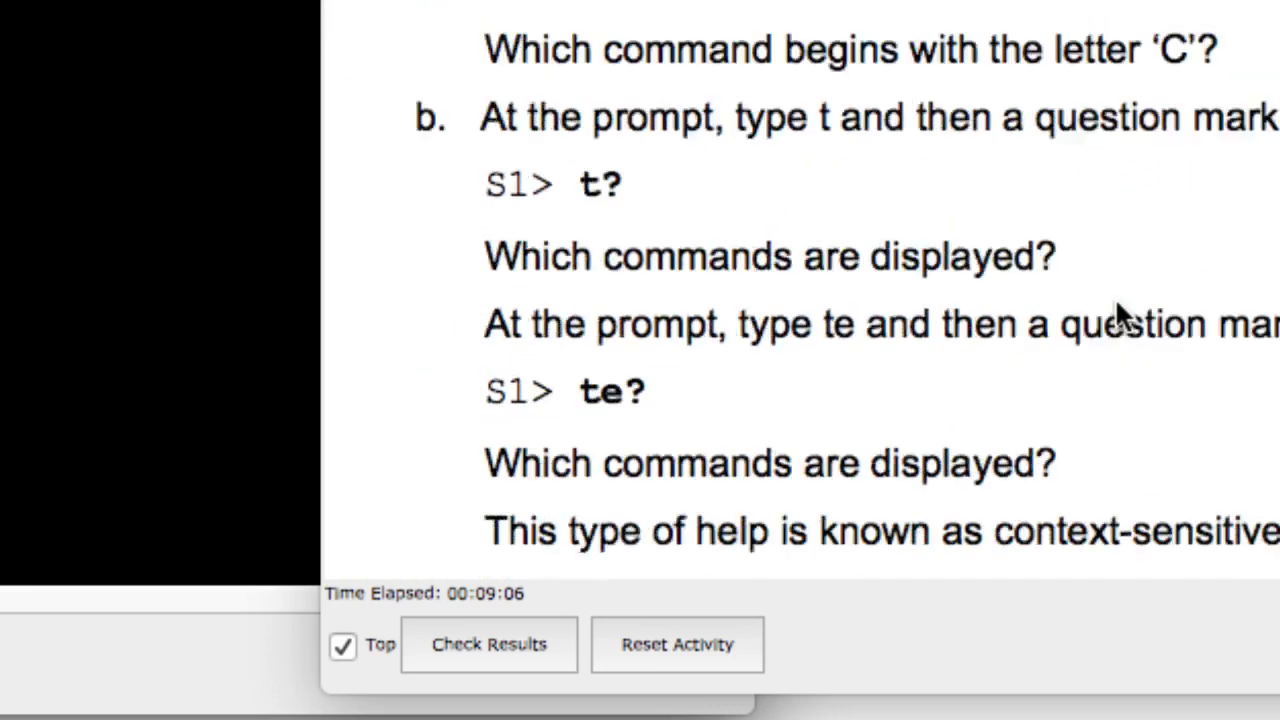
{"action": "scroll", "coordinate": [1122, 313], "scroll_direction": "down", "scroll_amount": 2}
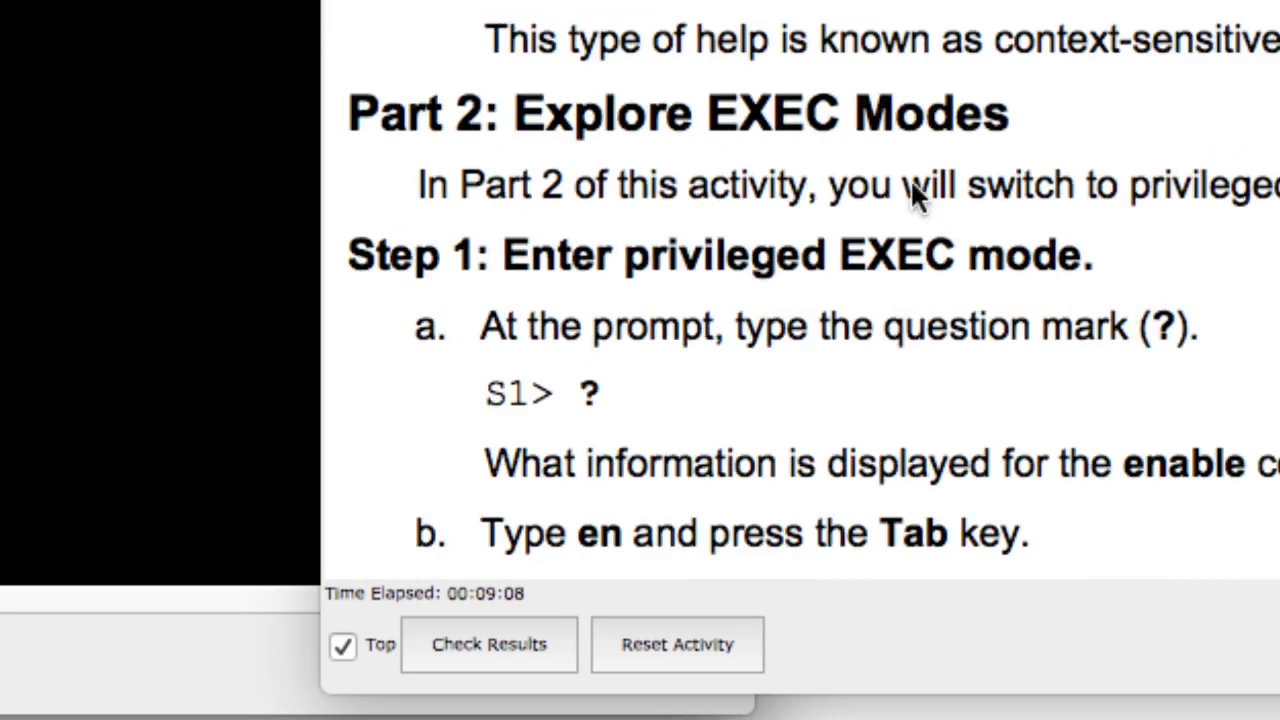
{"action": "left_click_drag", "start_coordinate": [708, 118], "coordinate": [1008, 120]}
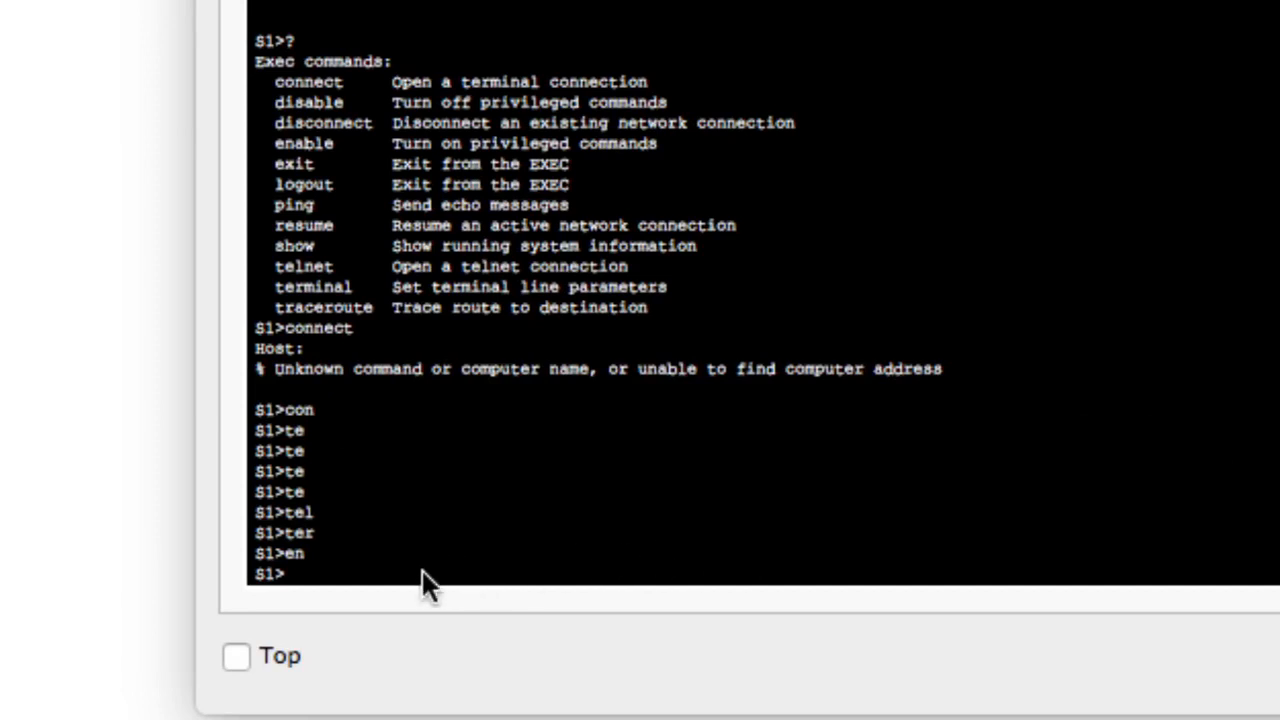
Step: Enter privileged EXEC mode on S1 with enable and highlight the # prompt symbol to compare it with the > symbol
{"action": "type", "text": "en"}
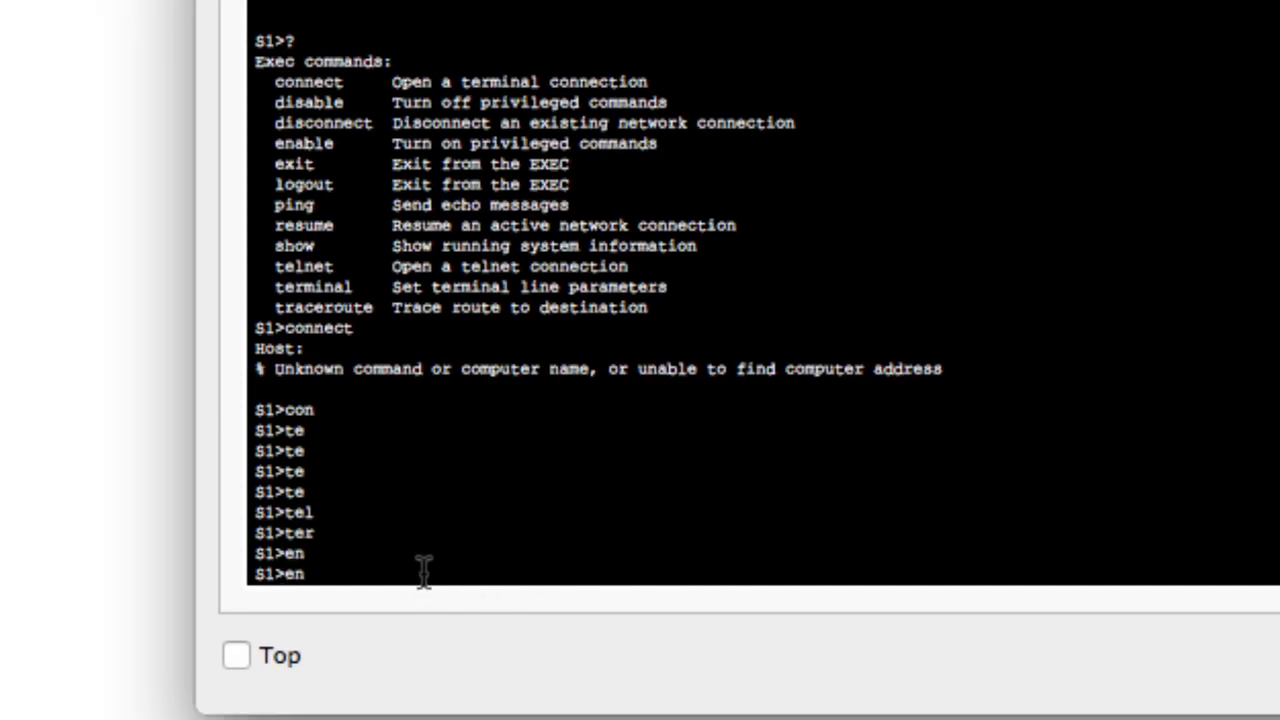
{"action": "type", "text": "able"}
{"action": "key", "text": "Return"}
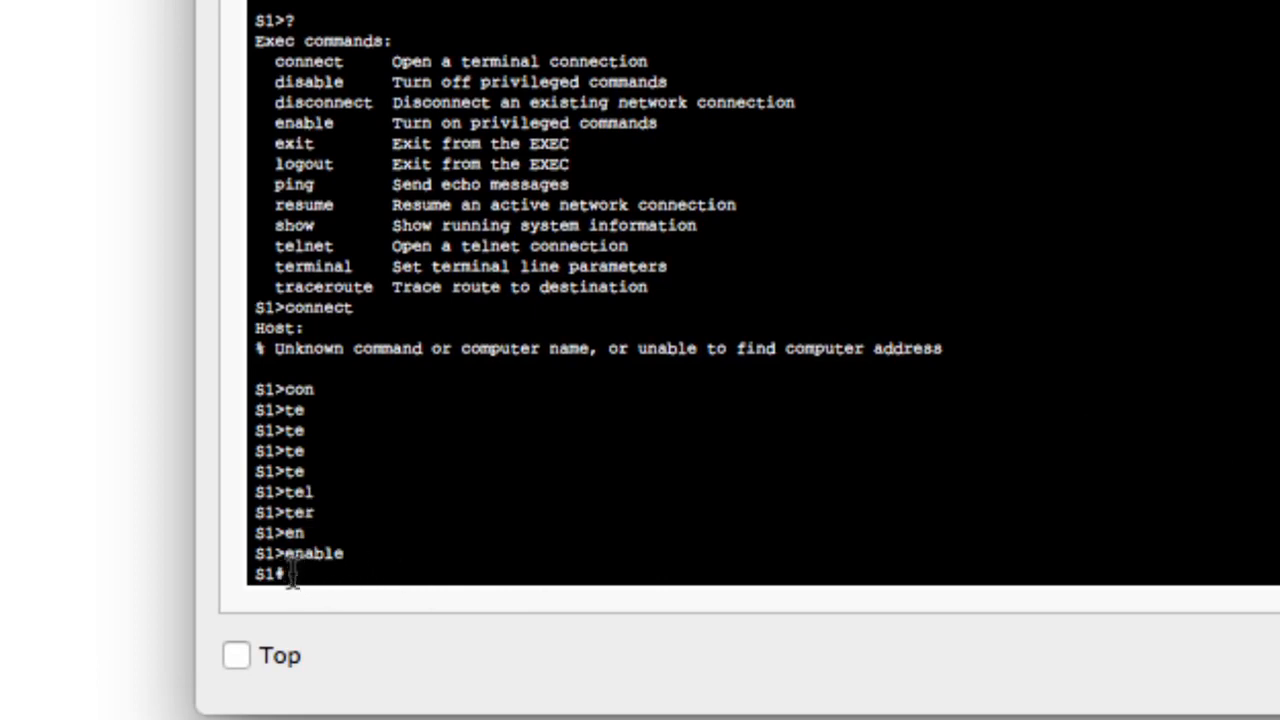
{"action": "left_click_drag", "start_coordinate": [284, 575], "coordinate": [292, 577]}
{"action": "left_click_drag", "start_coordinate": [285, 20], "coordinate": [276, 20]}
{"action": "left_click", "coordinate": [298, 575]}
Step: List the privileged EXEC commands on S1 and page through to the end of the list
{"action": "type", "text": "?"}
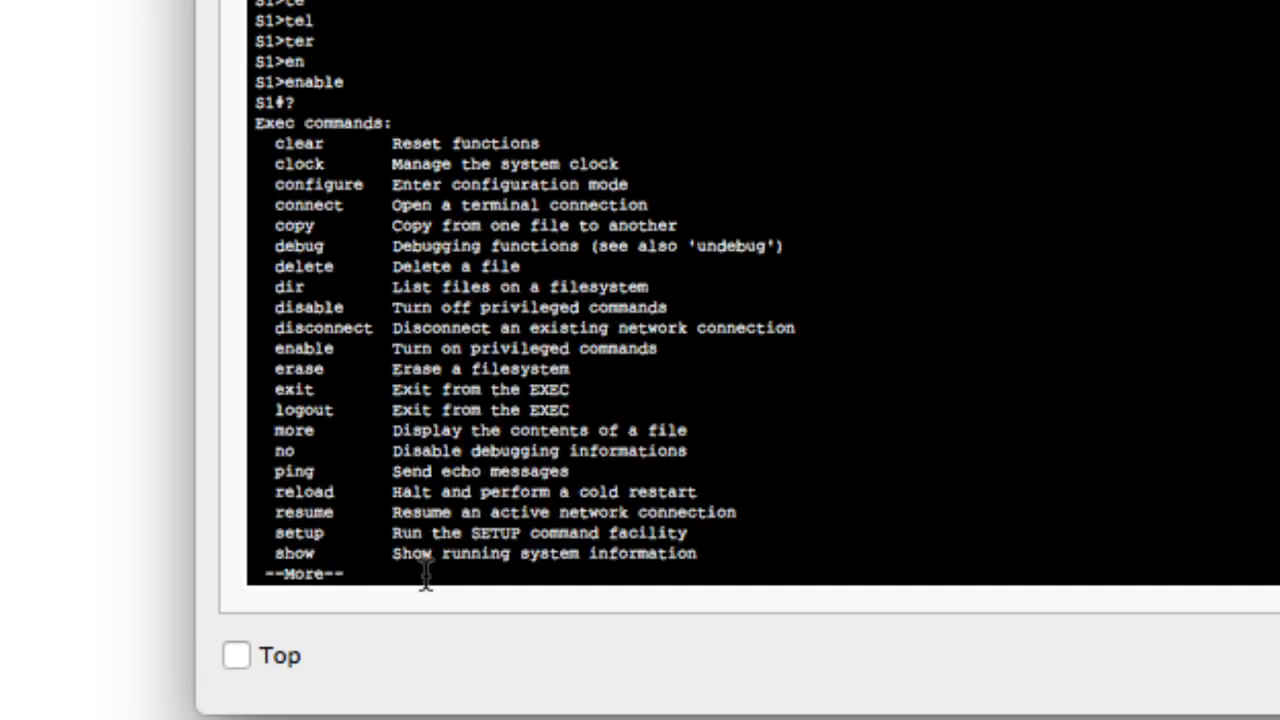
{"action": "key", "text": "Return"}
{"action": "key", "text": "Return"}
{"action": "key", "text": "Return"}
{"action": "key", "text": "Return"}
{"action": "key", "text": "Return"}
{"action": "key", "text": "Return"}
{"action": "key", "text": "Return"}
{"action": "key", "text": "Return"}
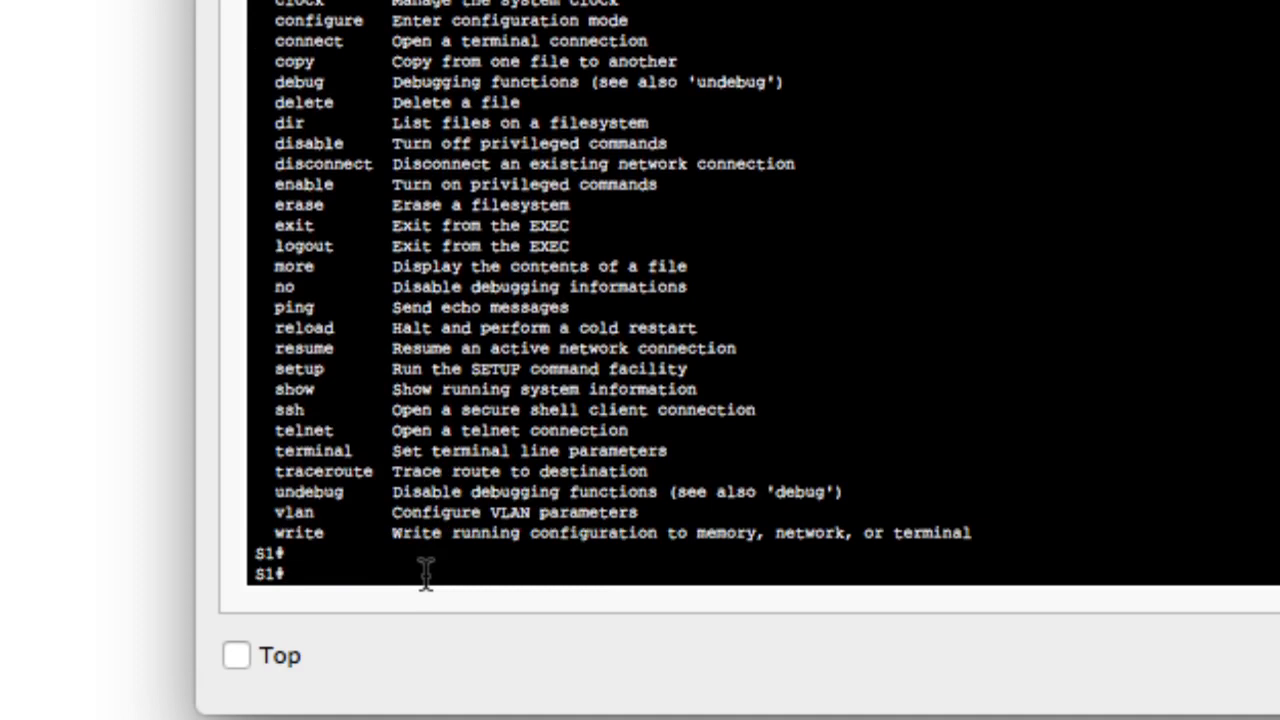
Step: Review the privileged command list and the Step 2: Enter Global Configuration mode instructions, highlighting Global Configuration and the configure command
{"action": "scroll", "coordinate": [387, 260], "scroll_direction": "up", "scroll_amount": 4}
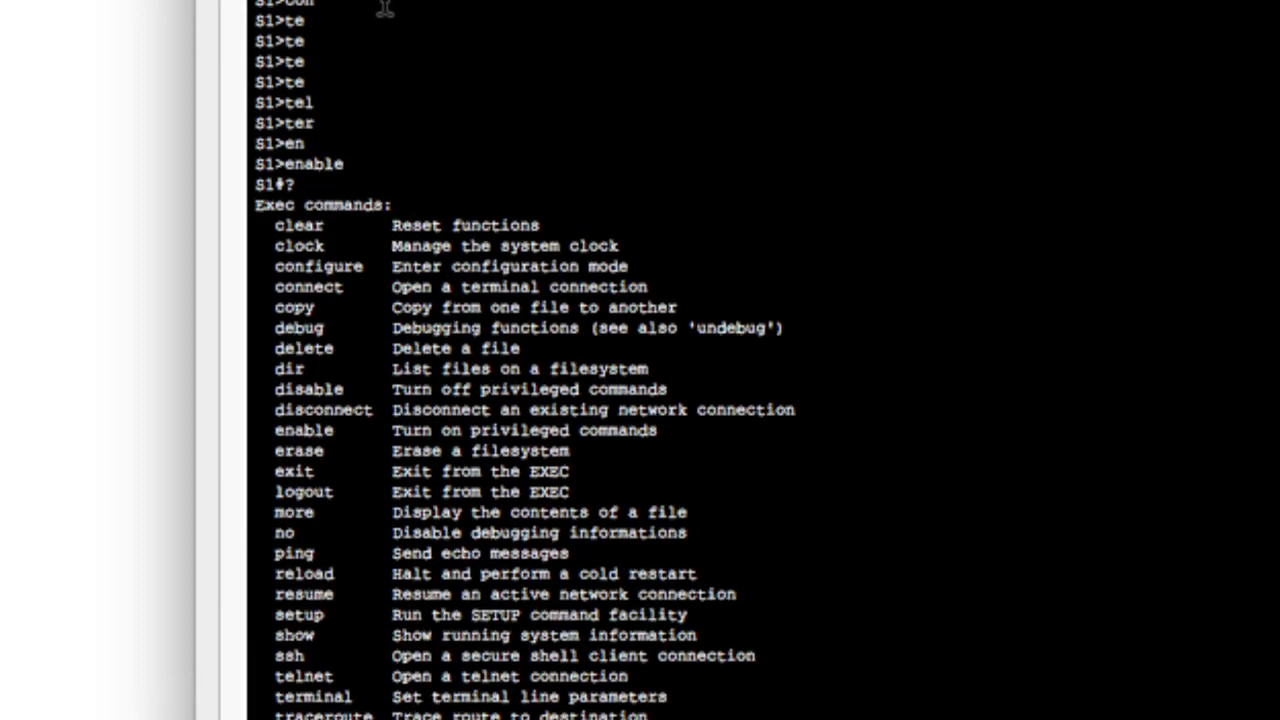
{"action": "scroll", "coordinate": [495, 690], "scroll_direction": "down", "scroll_amount": 1}
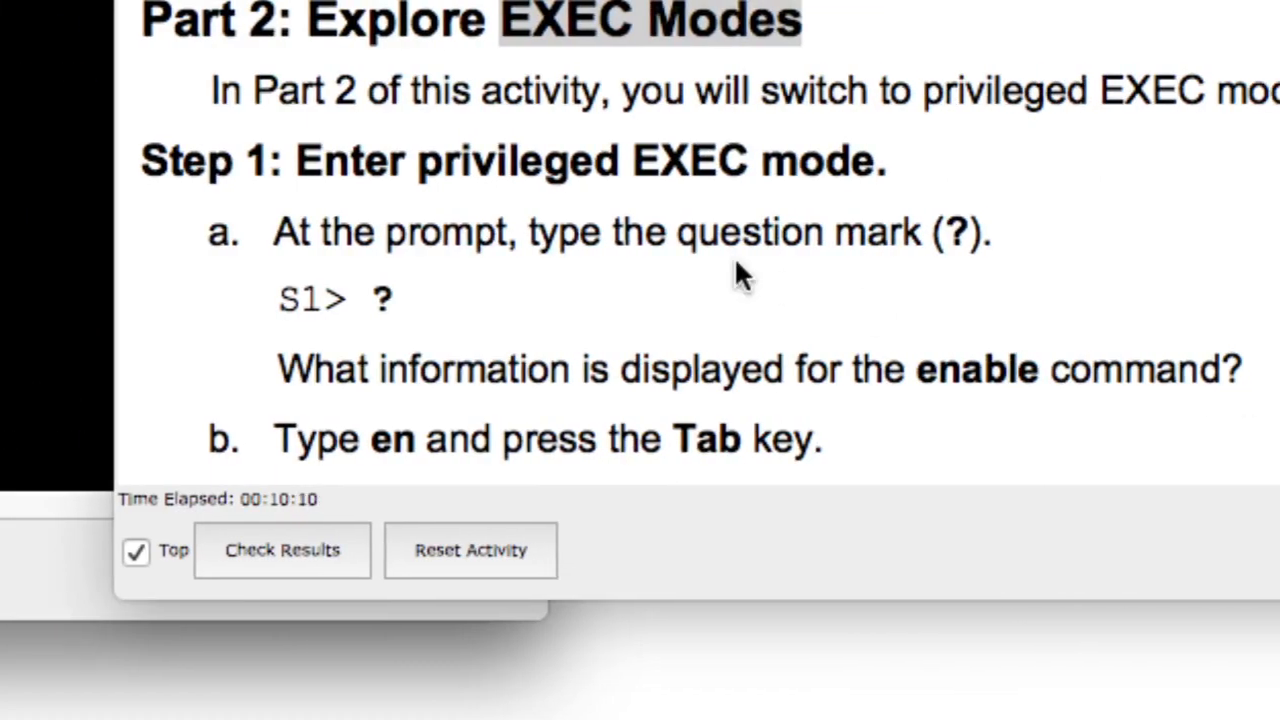
{"action": "scroll", "coordinate": [730, 262], "scroll_direction": "up", "scroll_amount": 3}
{"action": "scroll", "coordinate": [726, 267], "scroll_direction": "up", "scroll_amount": 3}
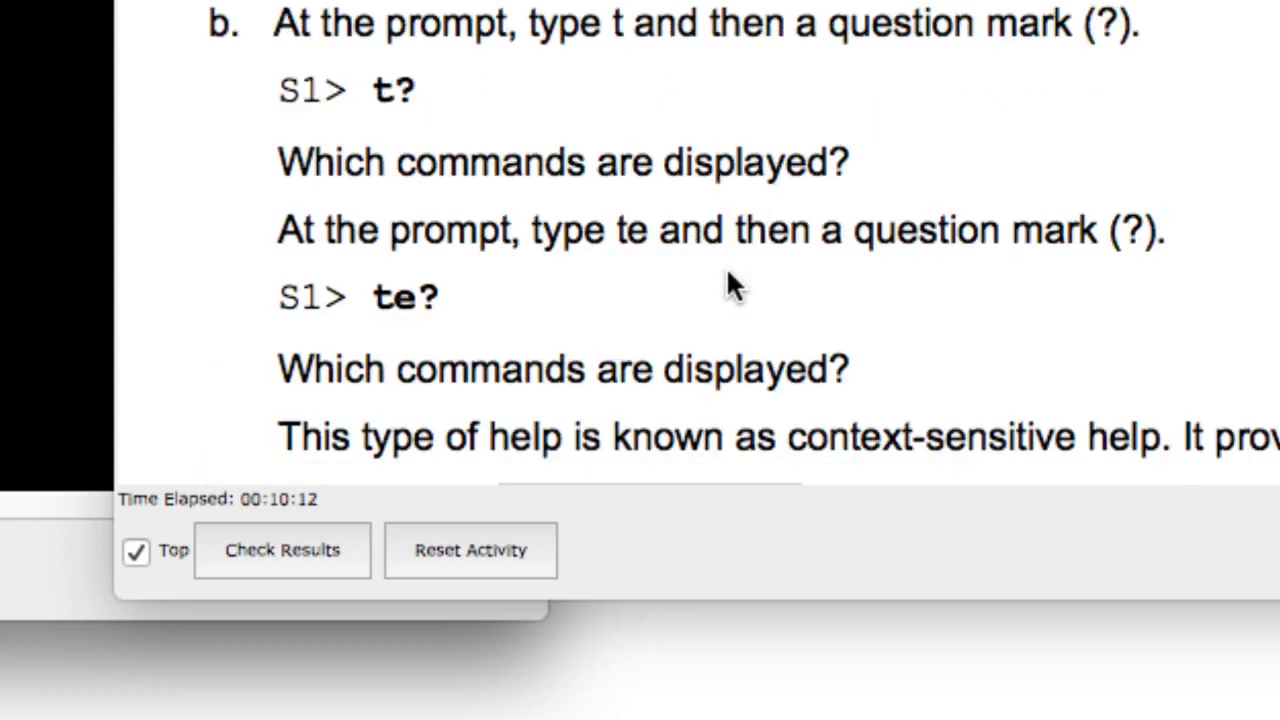
{"action": "scroll", "coordinate": [726, 267], "scroll_direction": "down", "scroll_amount": 6}
{"action": "scroll", "coordinate": [726, 267], "scroll_direction": "down", "scroll_amount": 15}
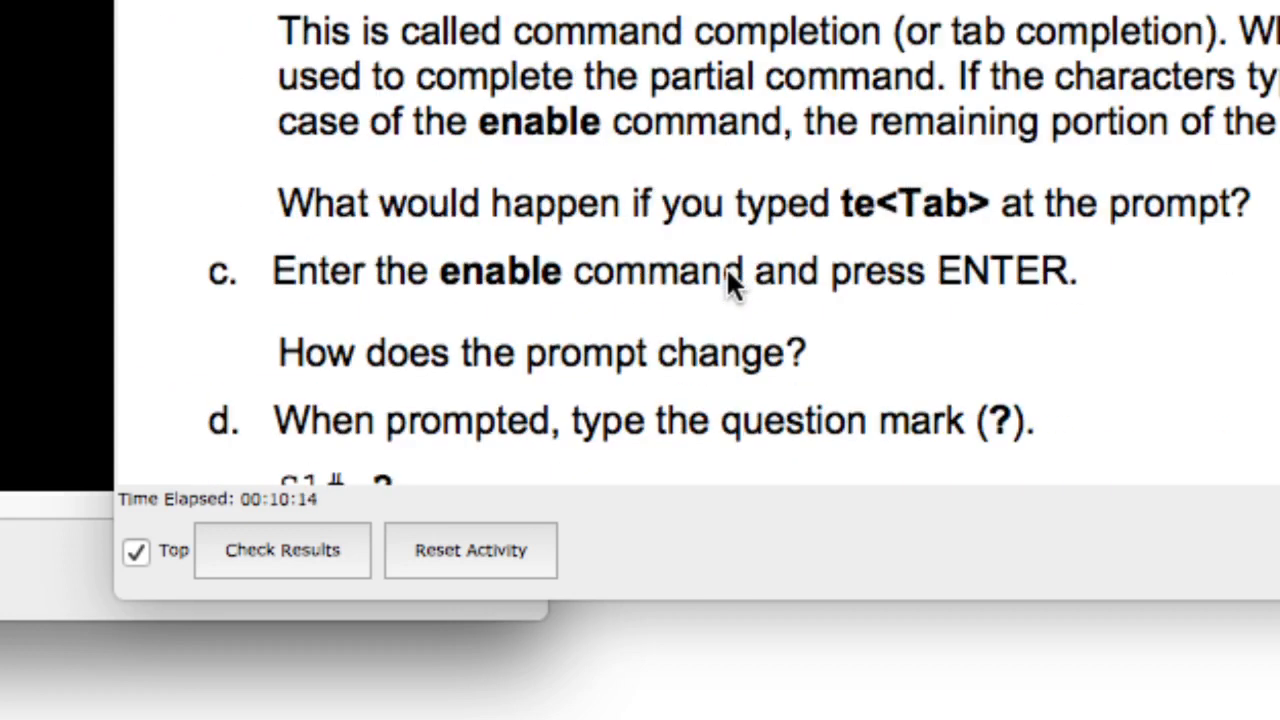
{"action": "scroll", "coordinate": [726, 267], "scroll_direction": "down", "scroll_amount": 6}
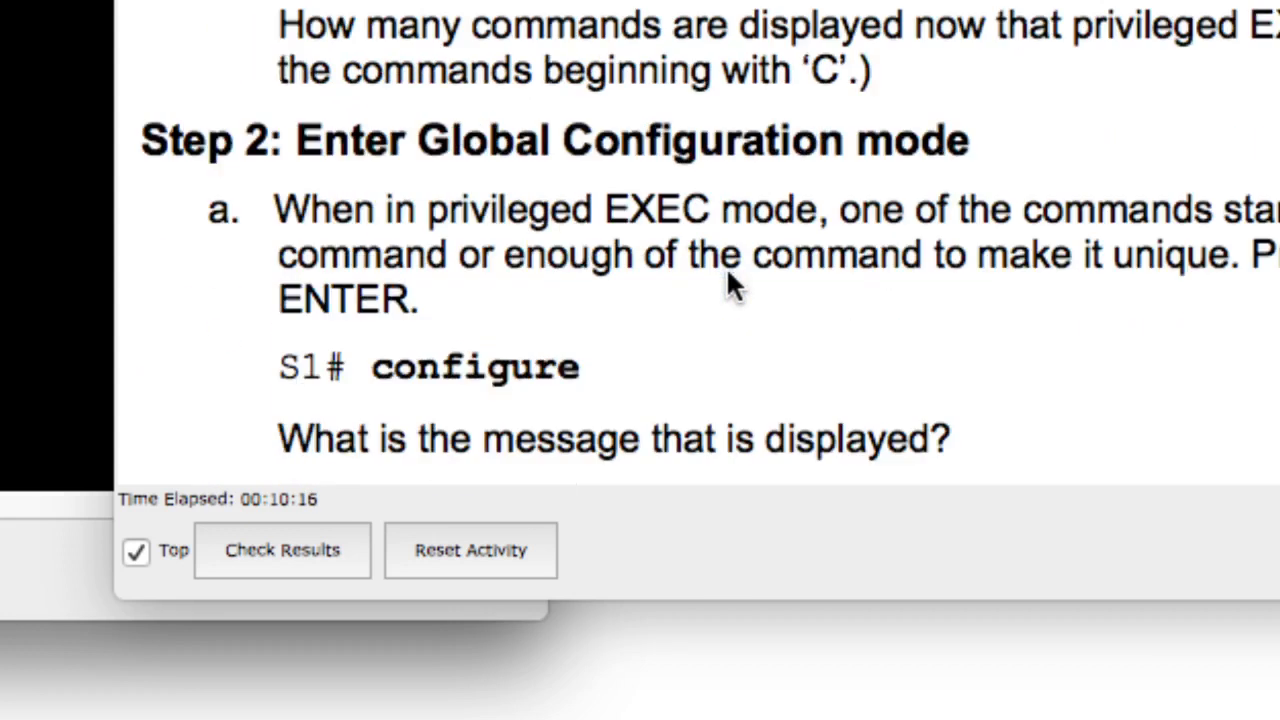
{"action": "left_click_drag", "start_coordinate": [449, 140], "coordinate": [930, 150]}
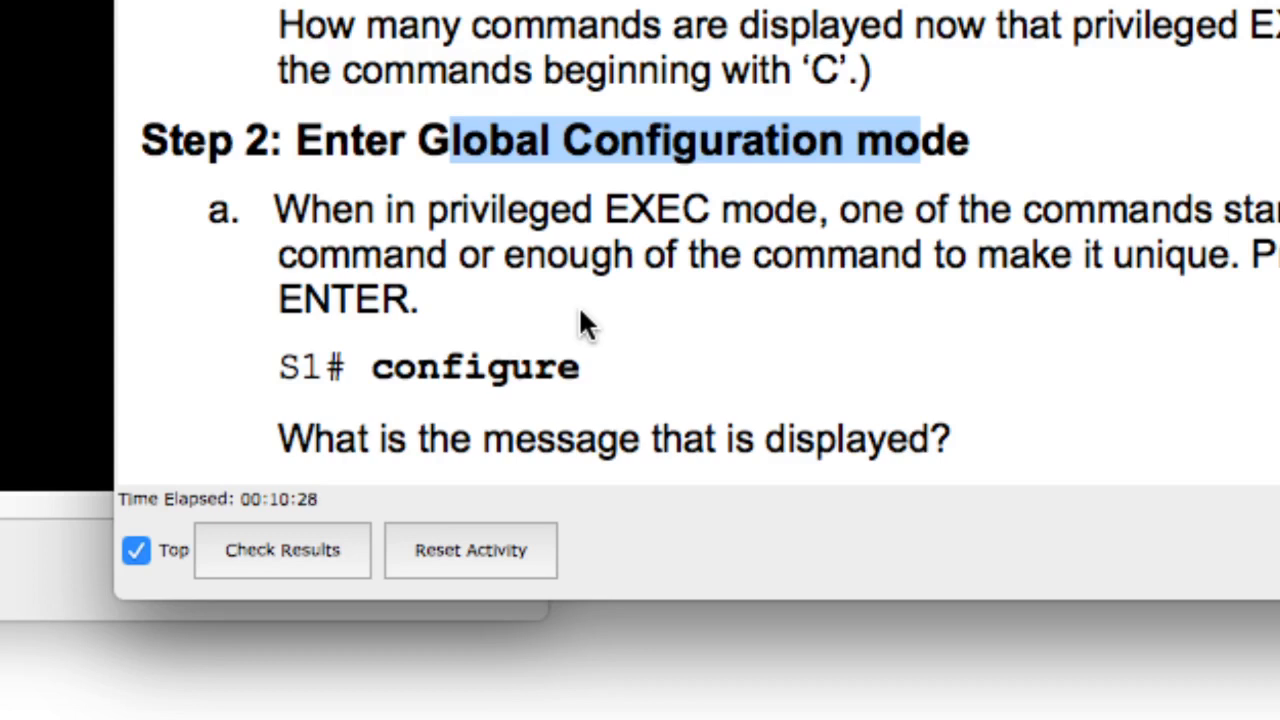
{"action": "left_click", "coordinate": [439, 144]}
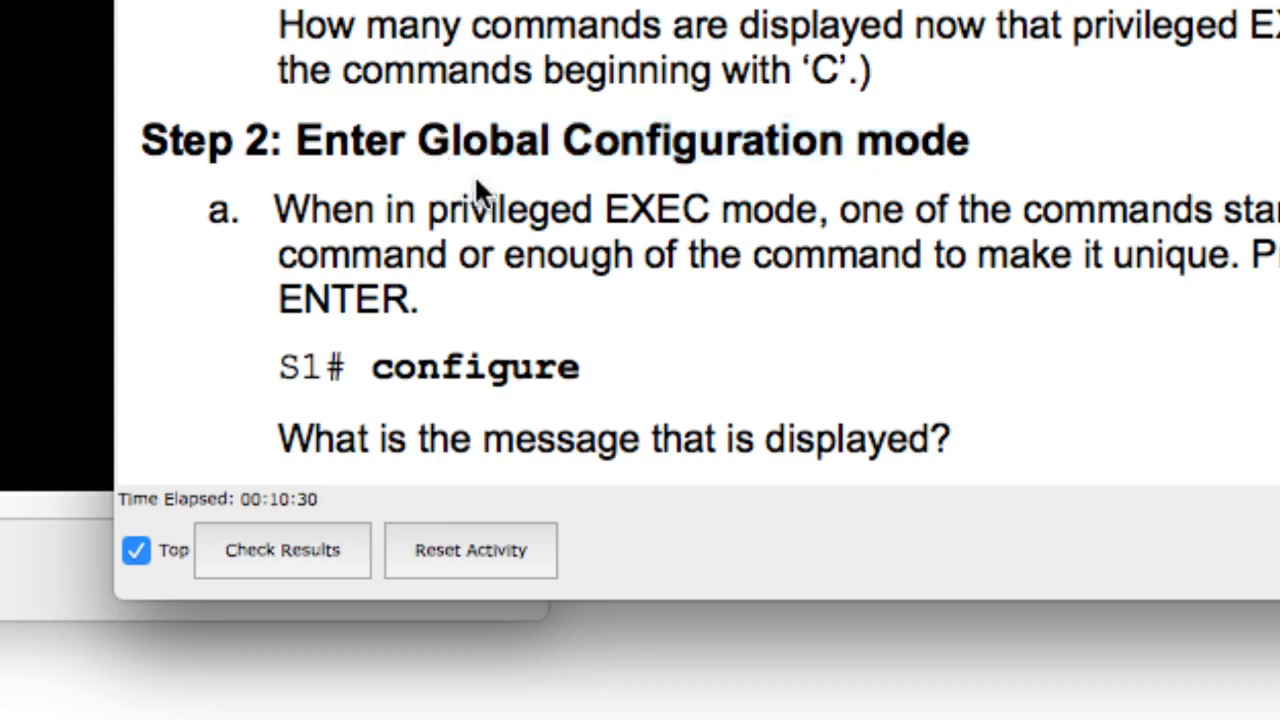
{"action": "left_click_drag", "start_coordinate": [420, 140], "coordinate": [834, 140]}
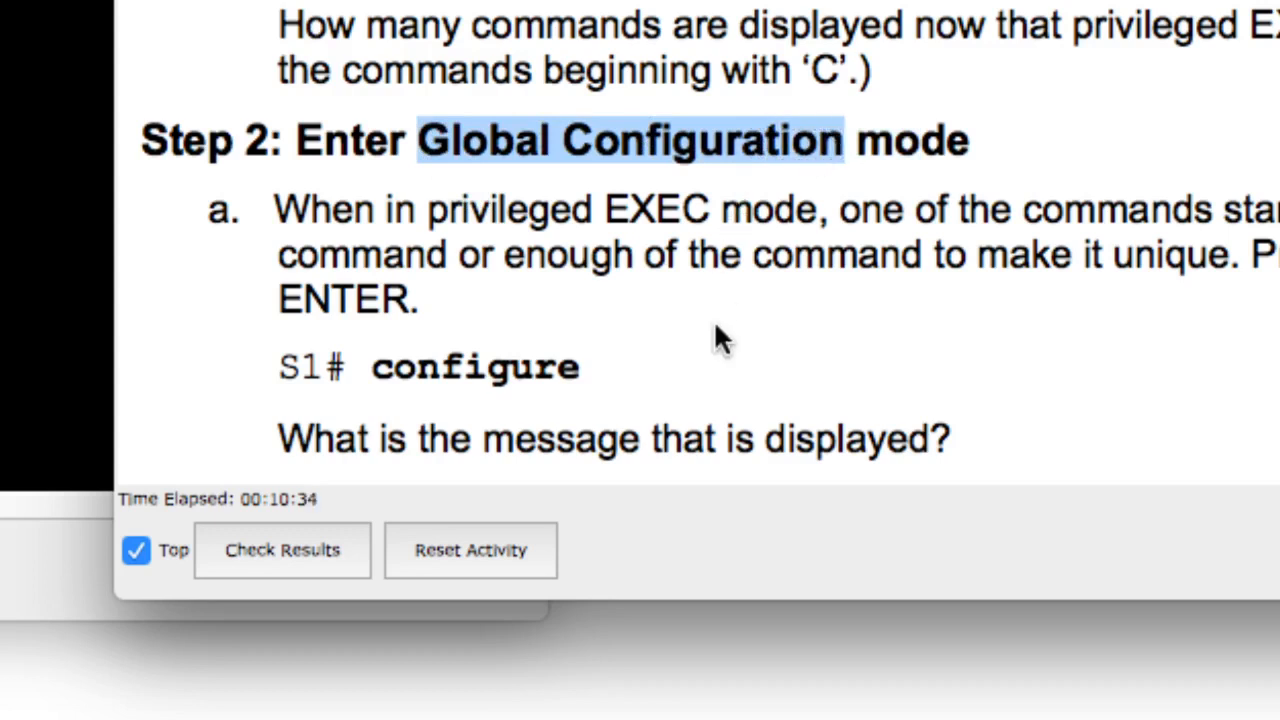
{"action": "scroll", "coordinate": [714, 325], "scroll_direction": "down", "scroll_amount": 2}
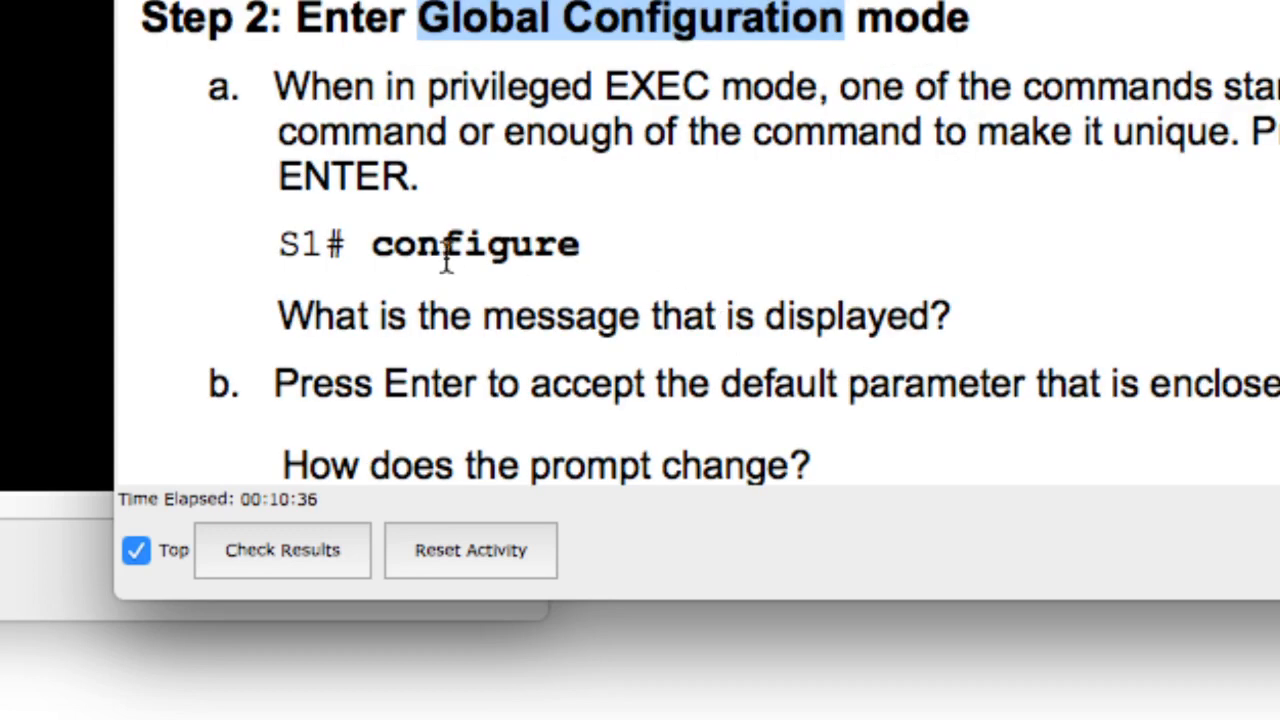
{"action": "left_click_drag", "start_coordinate": [376, 244], "coordinate": [575, 244]}
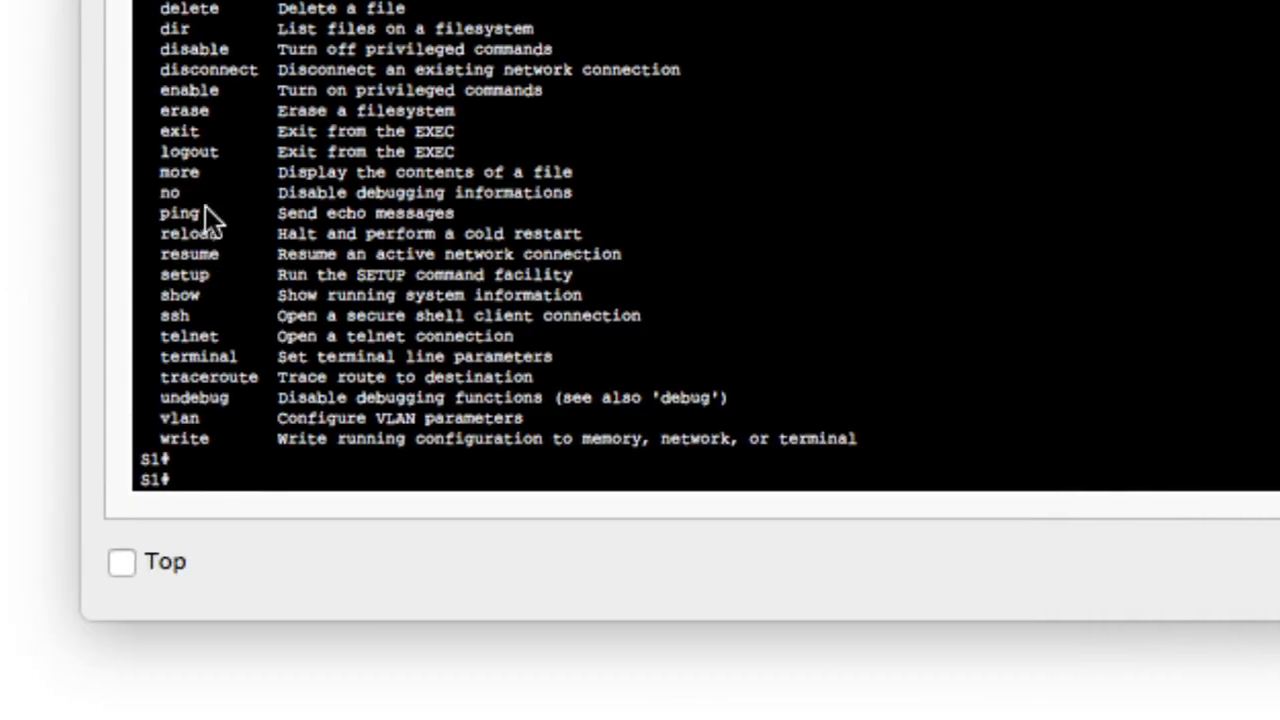
Step: Find configure in S1's privileged EXEC command list, highlight it, and return to the current prompt
{"action": "scroll", "coordinate": [213, 151], "scroll_direction": "up", "scroll_amount": 10}
{"action": "scroll", "coordinate": [213, 151], "scroll_direction": "down", "scroll_amount": 5}
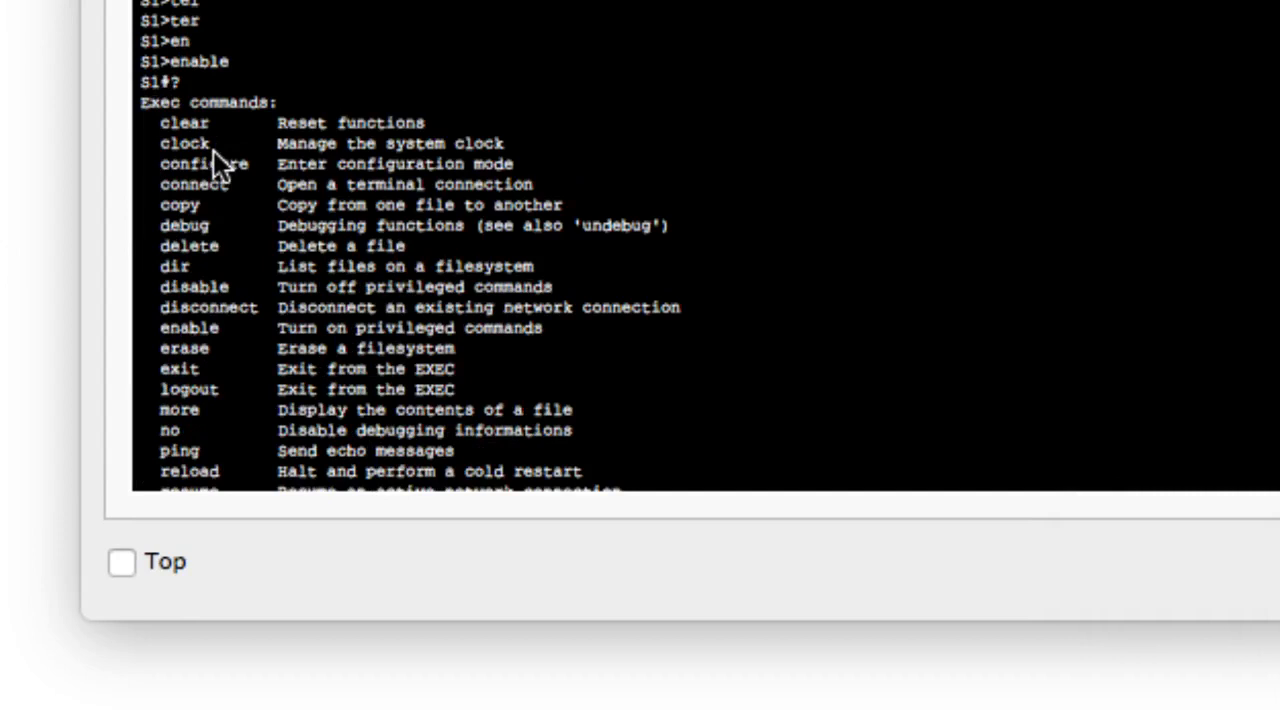
{"action": "left_click_drag", "start_coordinate": [162, 165], "coordinate": [252, 166]}
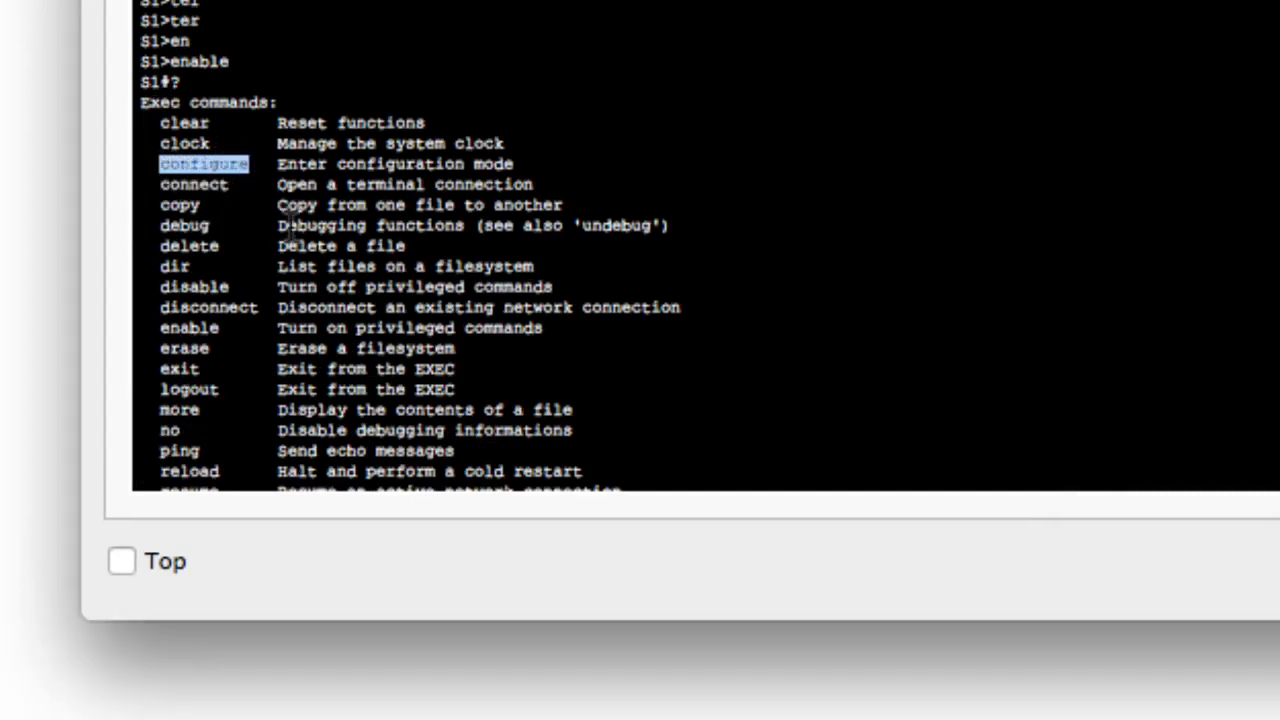
{"action": "scroll", "coordinate": [288, 218], "scroll_direction": "up", "scroll_amount": 5}
{"action": "scroll", "coordinate": [289, 226], "scroll_direction": "down", "scroll_amount": 10}
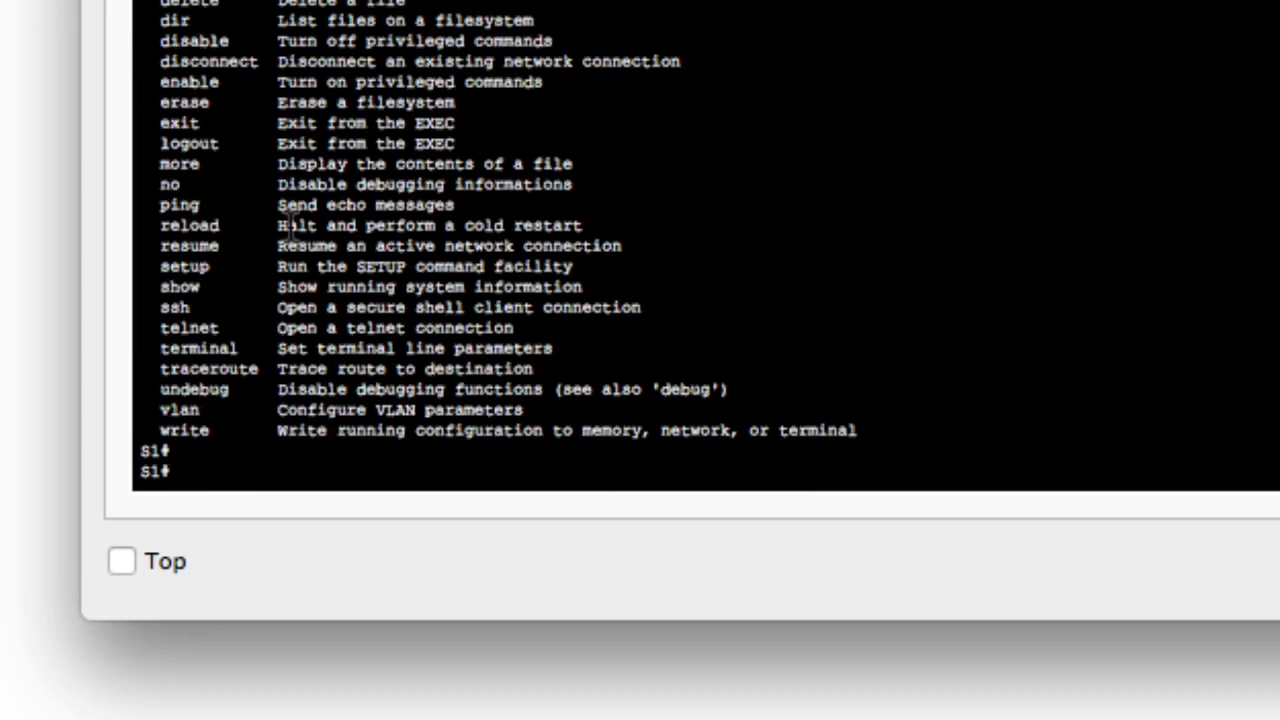
{"action": "type", "text": "configure"}
{"action": "key", "text": "BackSpace"}
{"action": "key", "text": "BackSpace"}
{"action": "key", "text": "BackSpace"}
{"action": "key", "text": "BackSpace"}
{"action": "key", "text": "BackSpace"}
{"action": "key", "text": "BackSpace"}
{"action": "key", "text": "BackSpace"}
{"action": "key", "text": "BackSpace"}
{"action": "key", "text": "BackSpace"}
Step: Enter global configuration mode on S1 by completing conf to configure and giving terminal as the configuration source
{"action": "type", "text": "conf"}
{"action": "key", "text": "Tab"}
{"action": "key", "text": "Return"}
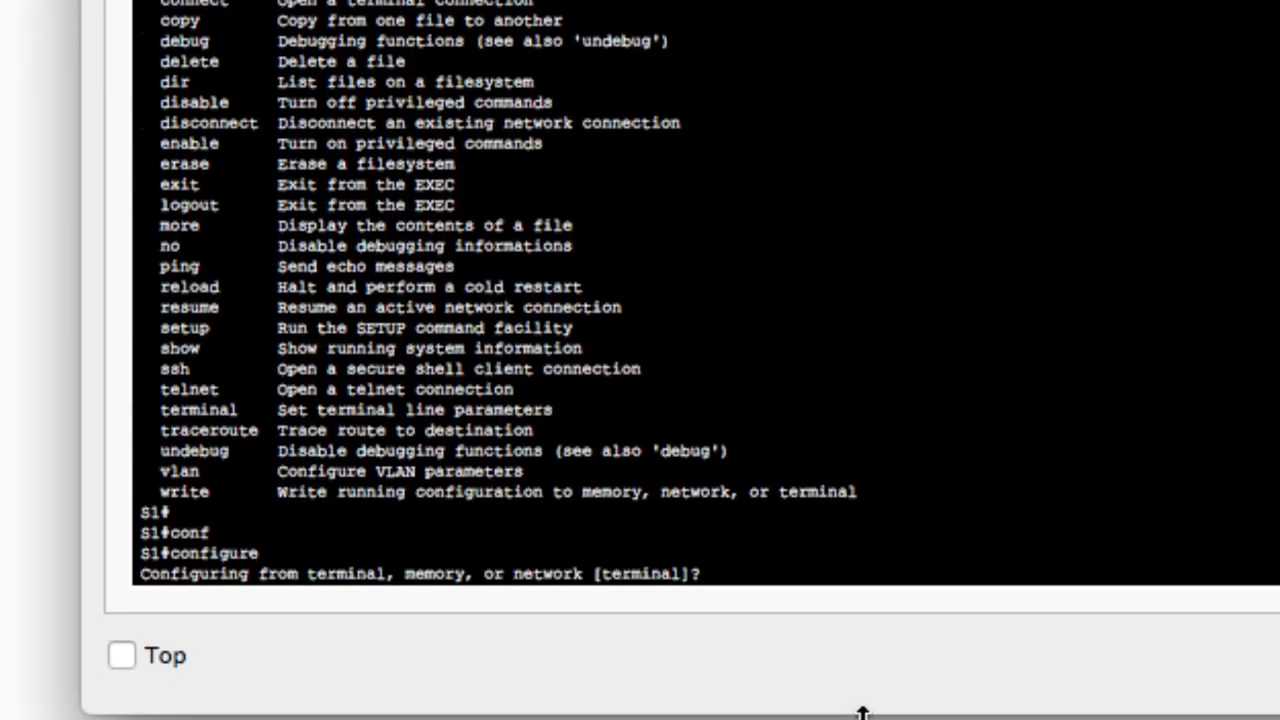
{"action": "type", "text": "terminal"}
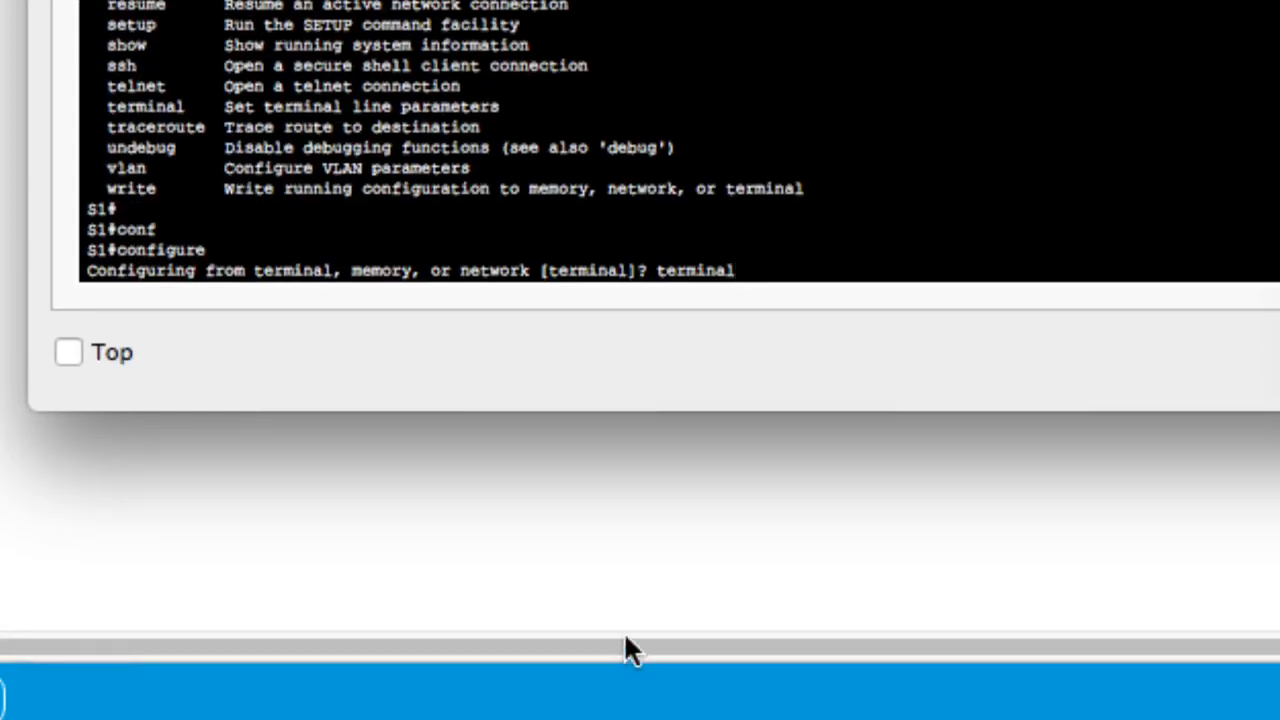
{"action": "key", "text": "Return"}
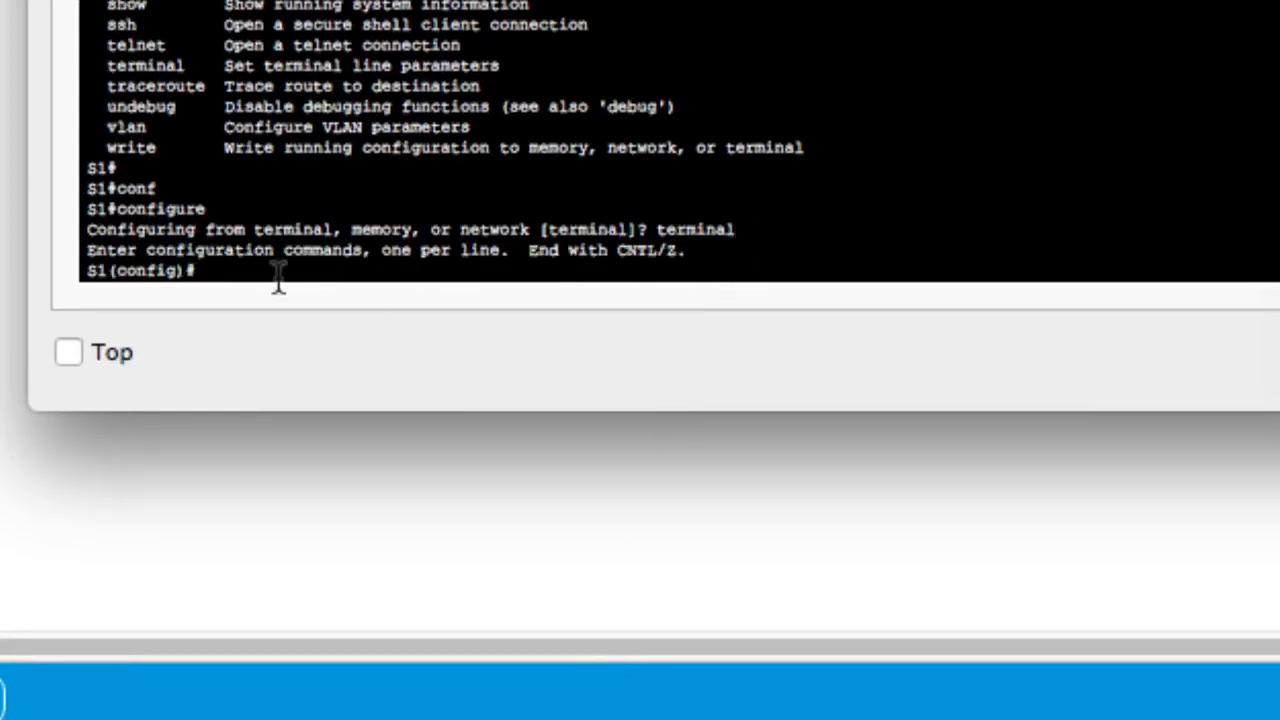
Step: Compare the (config)# prompt with the earlier > and # prompts in the terminal history, highlighting config and the > symbol
{"action": "left_click_drag", "start_coordinate": [188, 274], "coordinate": [118, 272]}
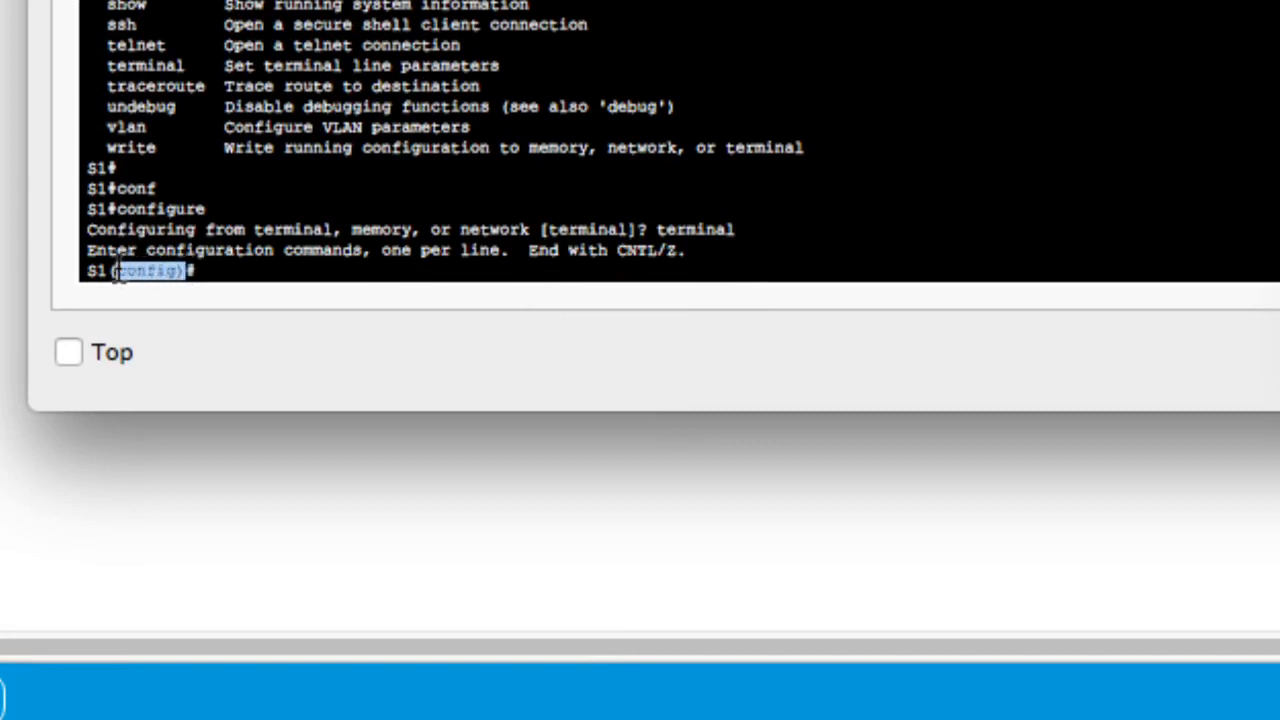
{"action": "left_click", "coordinate": [220, 270]}
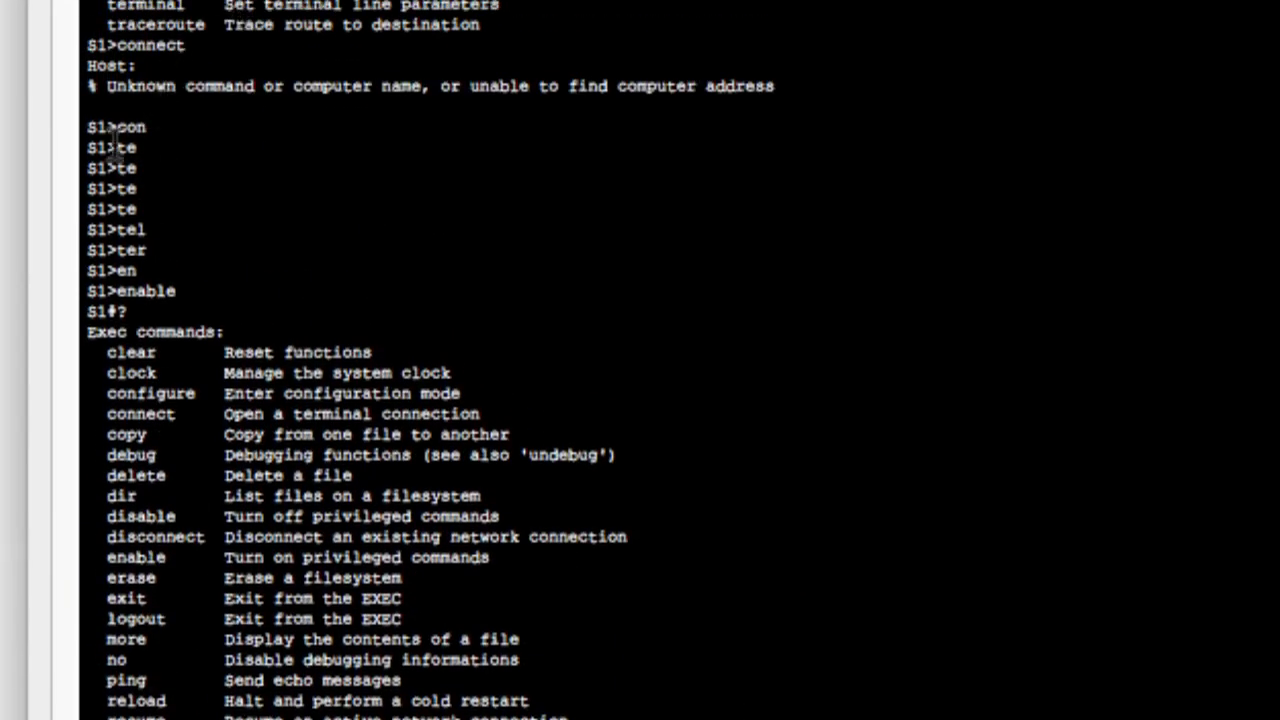
{"action": "left_click_drag", "start_coordinate": [105, 147], "coordinate": [115, 147]}
{"action": "mouse_move", "coordinate": [116, 311]}
{"action": "left_mouse_down"}
{"action": "mouse_move", "coordinate": [91, 334]}
{"action": "mouse_move", "coordinate": [126, 332]}
{"action": "left_mouse_up"}
{"action": "left_click", "coordinate": [112, 315]}
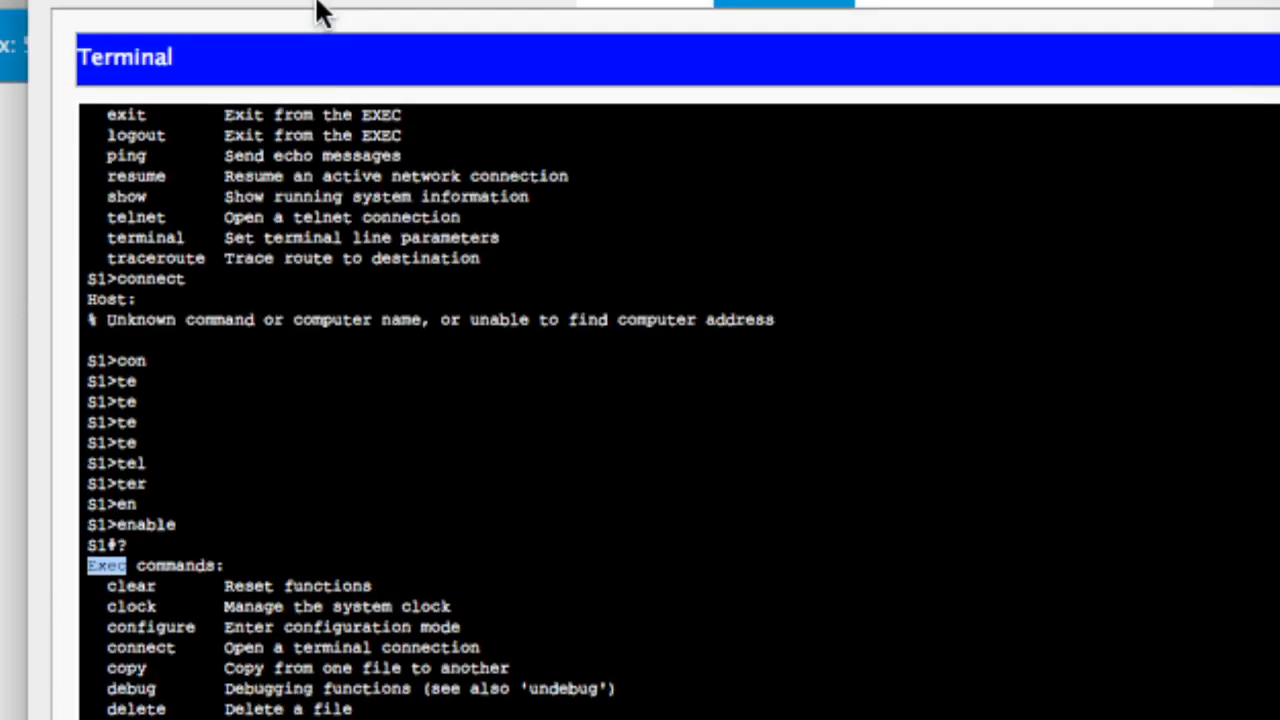
{"action": "scroll", "coordinate": [313, 140], "scroll_direction": "up", "scroll_amount": 6}
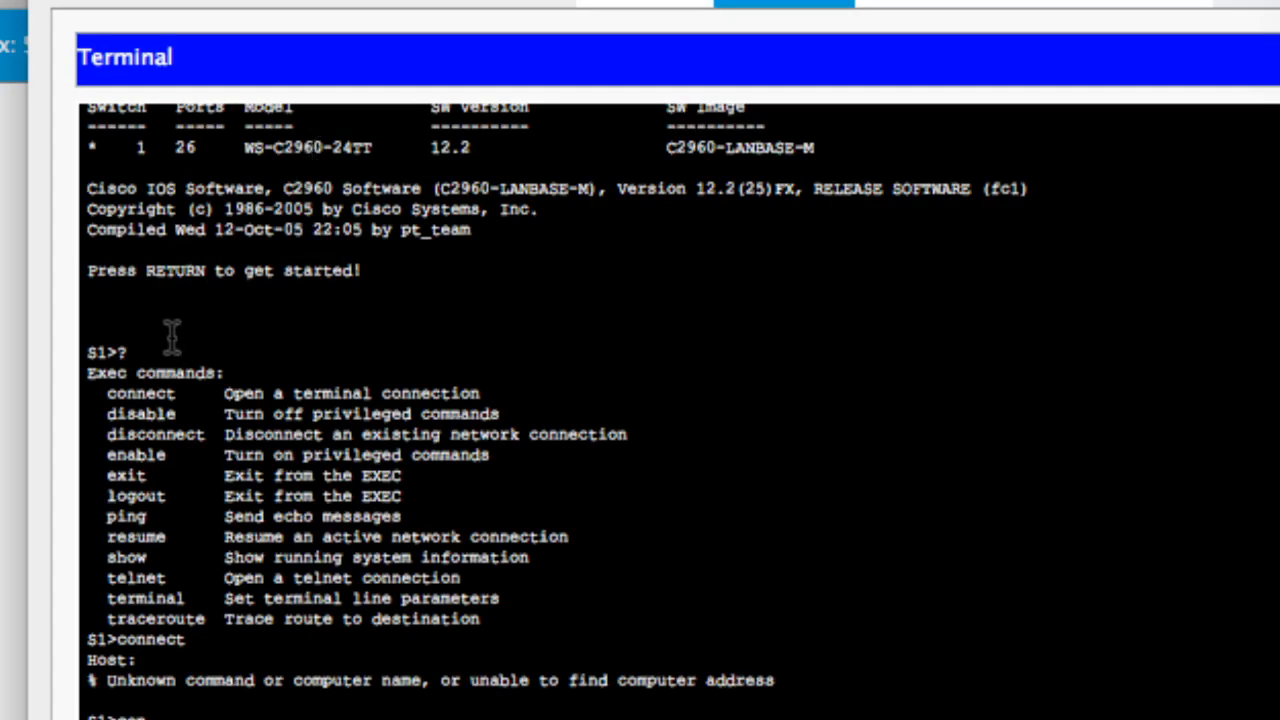
{"action": "scroll", "coordinate": [170, 338], "scroll_direction": "up", "scroll_amount": 10}
{"action": "scroll", "coordinate": [189, 349], "scroll_direction": "down", "scroll_amount": 16}
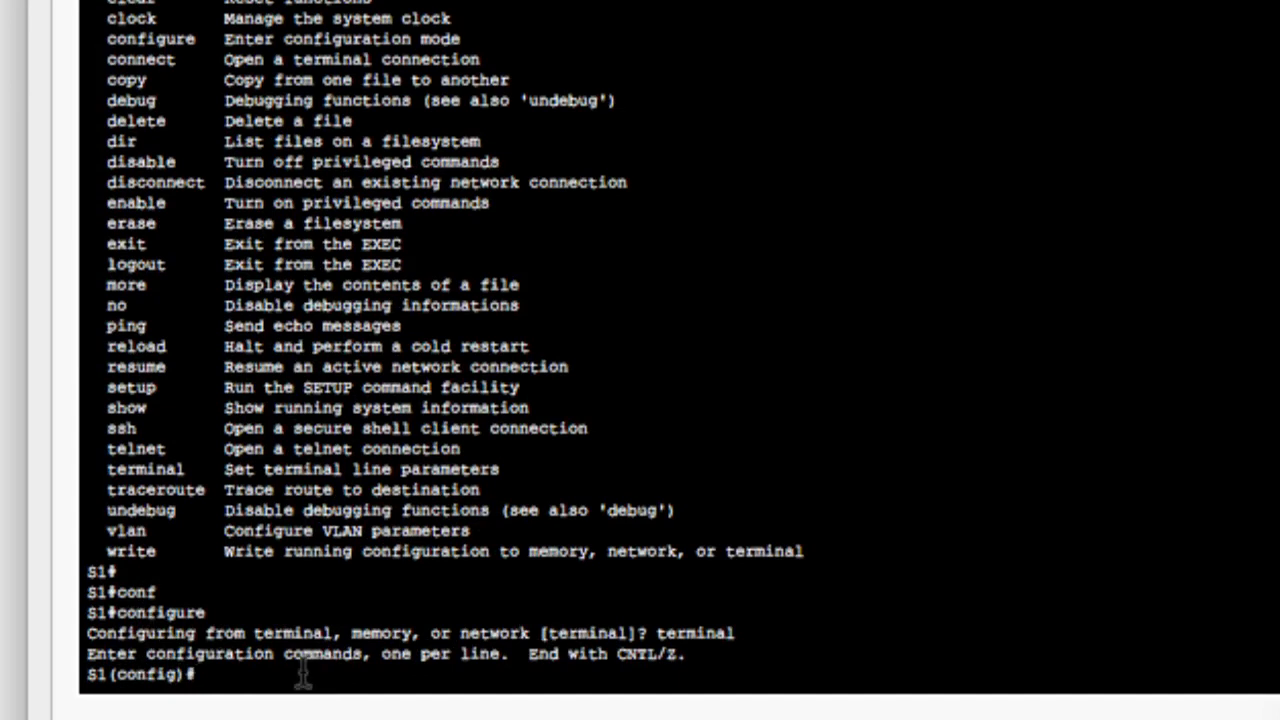
Step: Exit global configuration mode and re-enter it with the single command configure terminal, using command completion
{"action": "type", "text": "ei"}
{"action": "key", "text": "BackSpace"}
{"action": "type", "text": "xit"}
{"action": "key", "text": "Return"}
{"action": "type", "text": "conf"}
{"action": "key", "text": "Return"}
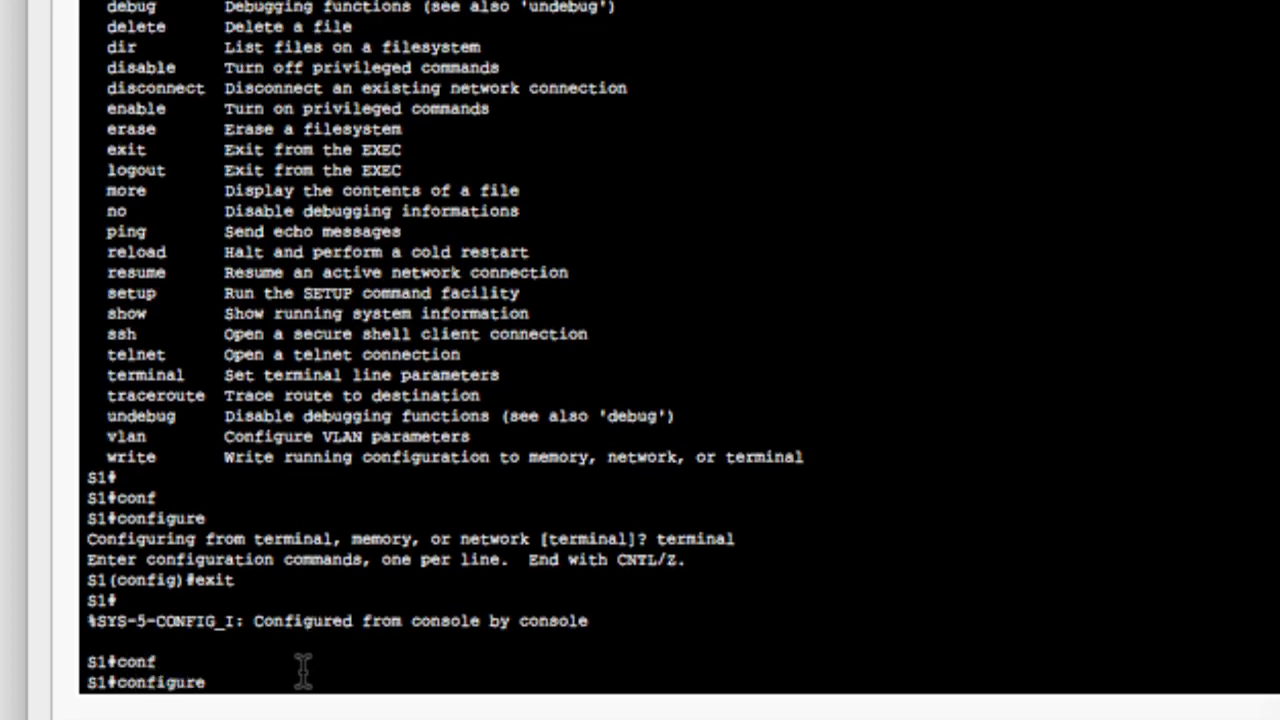
{"action": "type", "text": "ter"}
{"action": "key", "text": "Tab"}
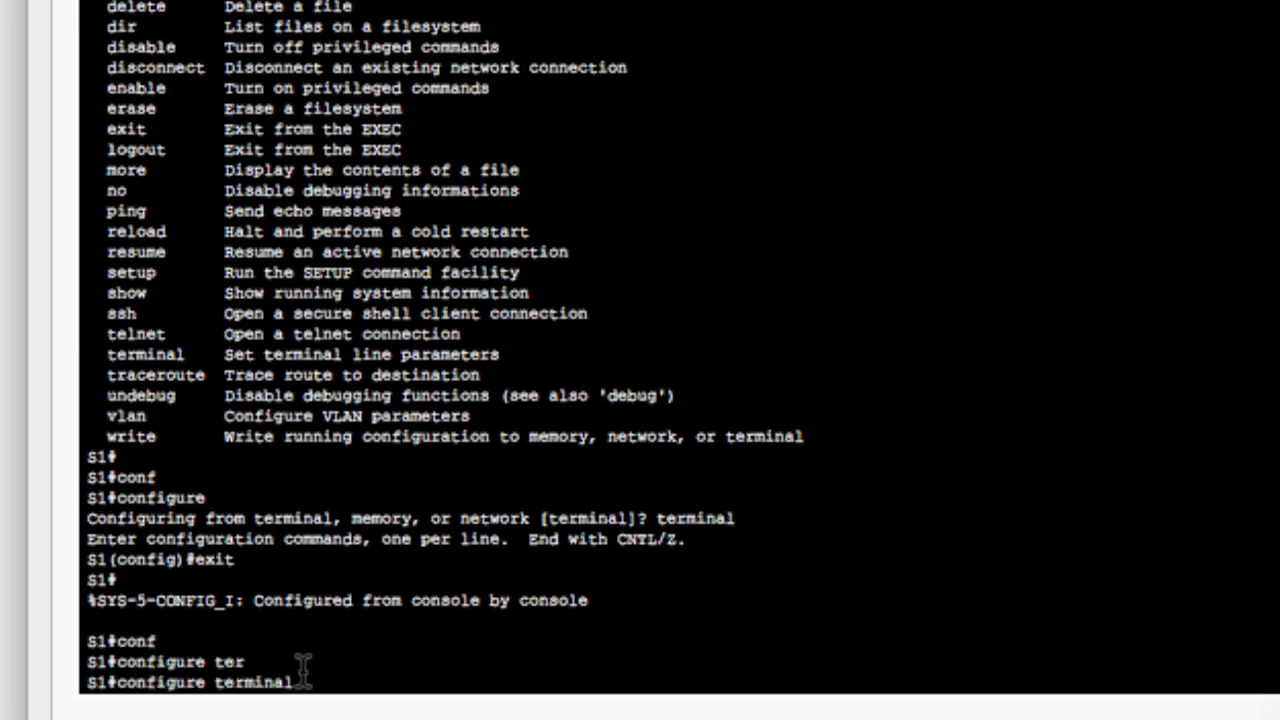
{"action": "key", "text": "Return"}
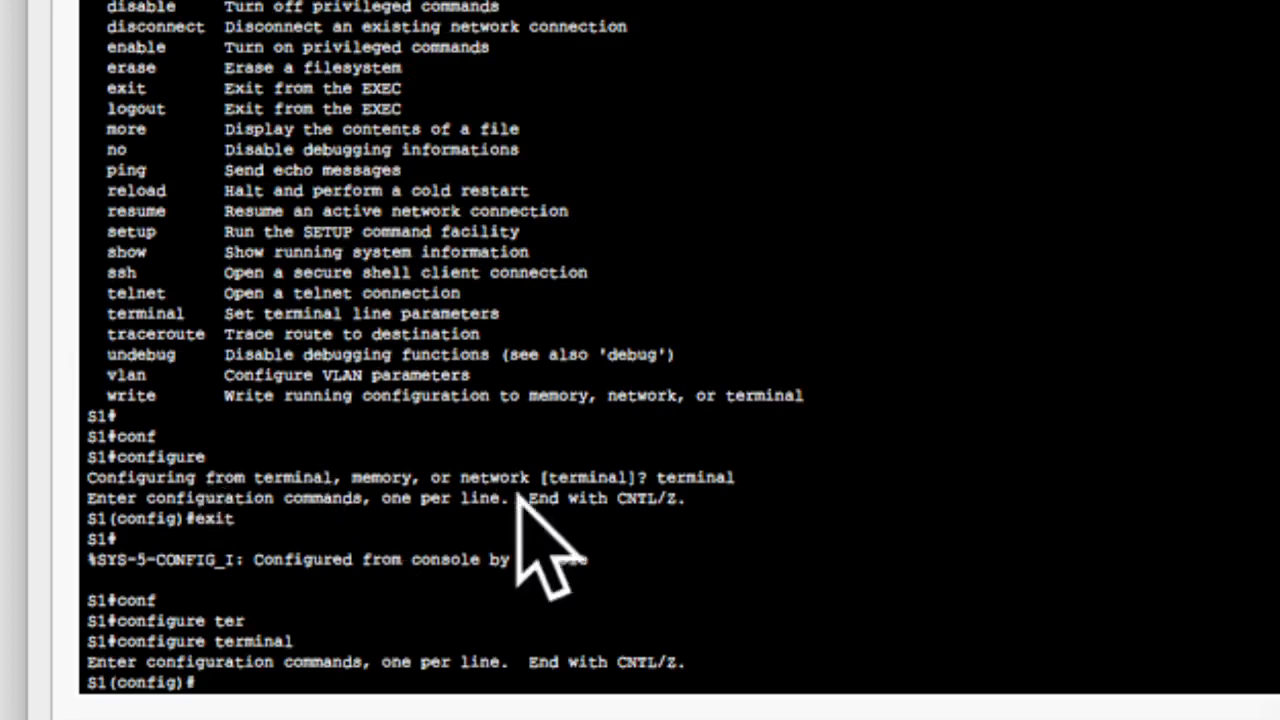
Step: Highlight the terminal, memory, or network choices in the earlier configure output, and exit global configuration mode to privileged EXEC mode
{"action": "left_click_drag", "start_coordinate": [253, 477], "coordinate": [559, 470]}
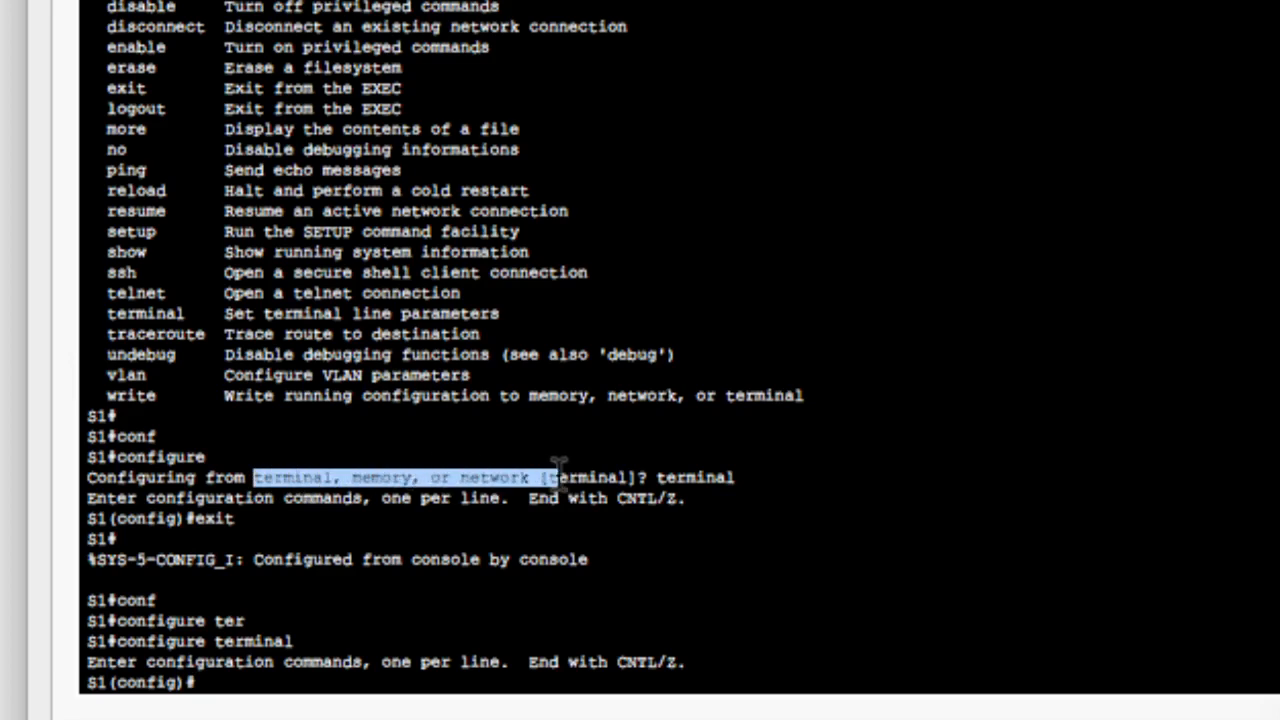
{"action": "left_click", "coordinate": [350, 680]}
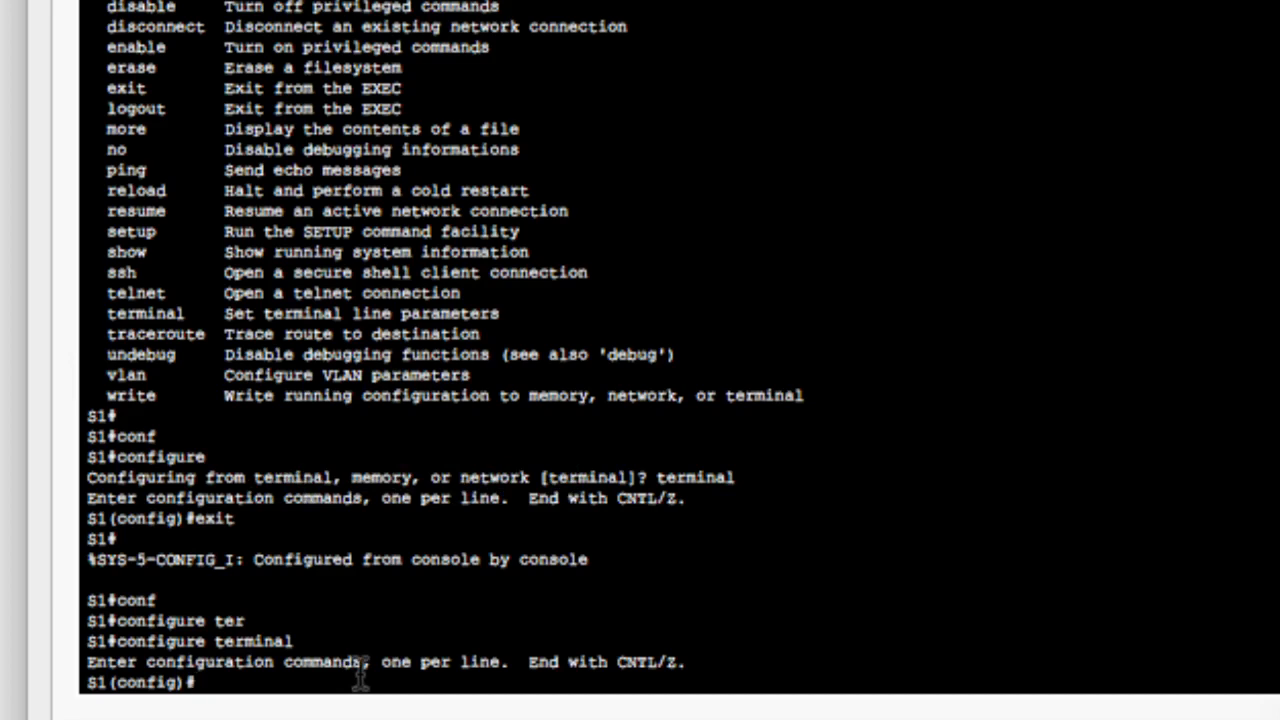
{"action": "type", "text": "exit"}
{"action": "key", "text": "Return"}
{"action": "key", "text": "Return"}
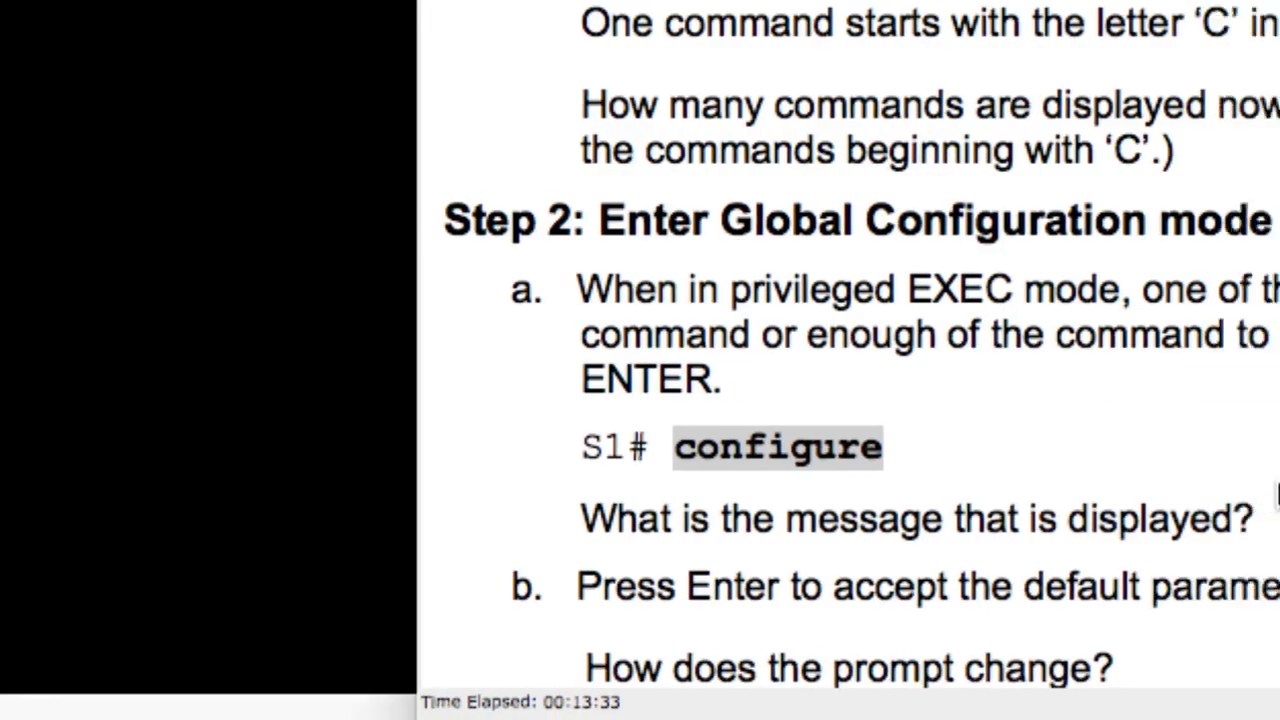
Step: Read the instructions from the end of Step 2 through Part 3: Set the Clock, Step 1: Use the clock command
{"action": "scroll", "coordinate": [1012, 483], "scroll_direction": "up", "scroll_amount": 2}
{"action": "scroll", "coordinate": [1012, 483], "scroll_direction": "down", "scroll_amount": 7}
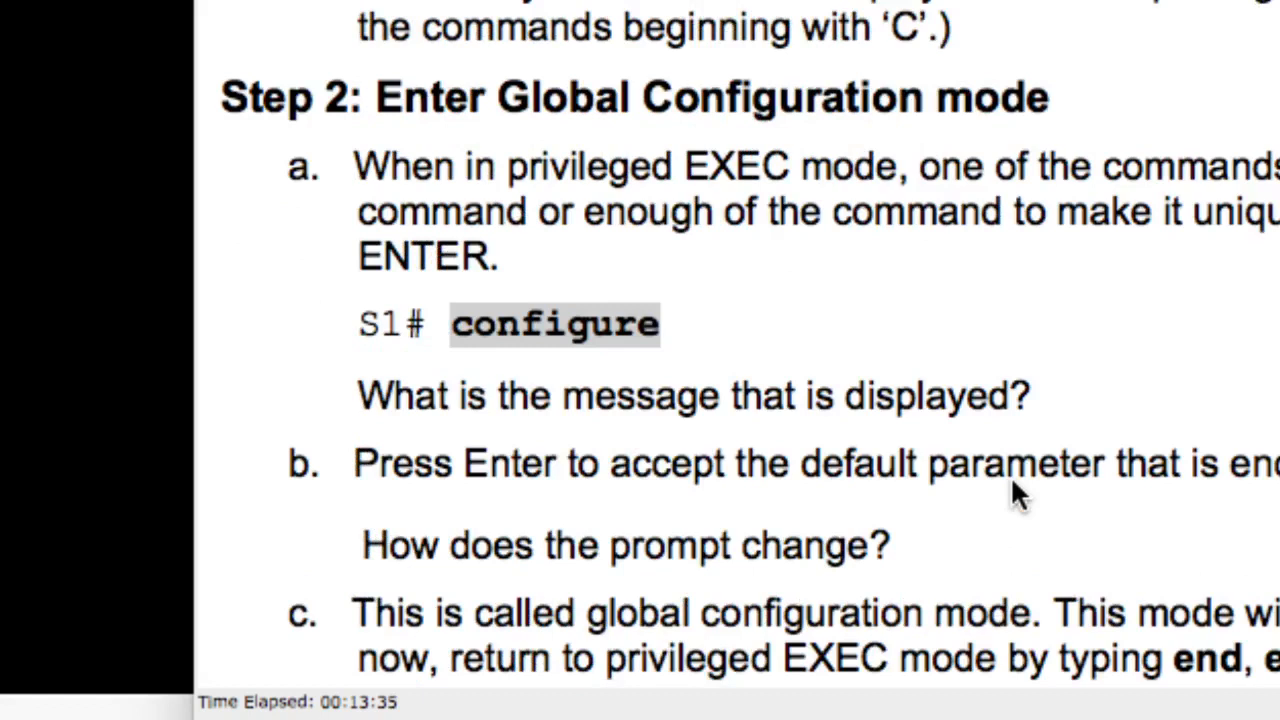
{"action": "scroll", "coordinate": [1012, 483], "scroll_direction": "down", "scroll_amount": 5}
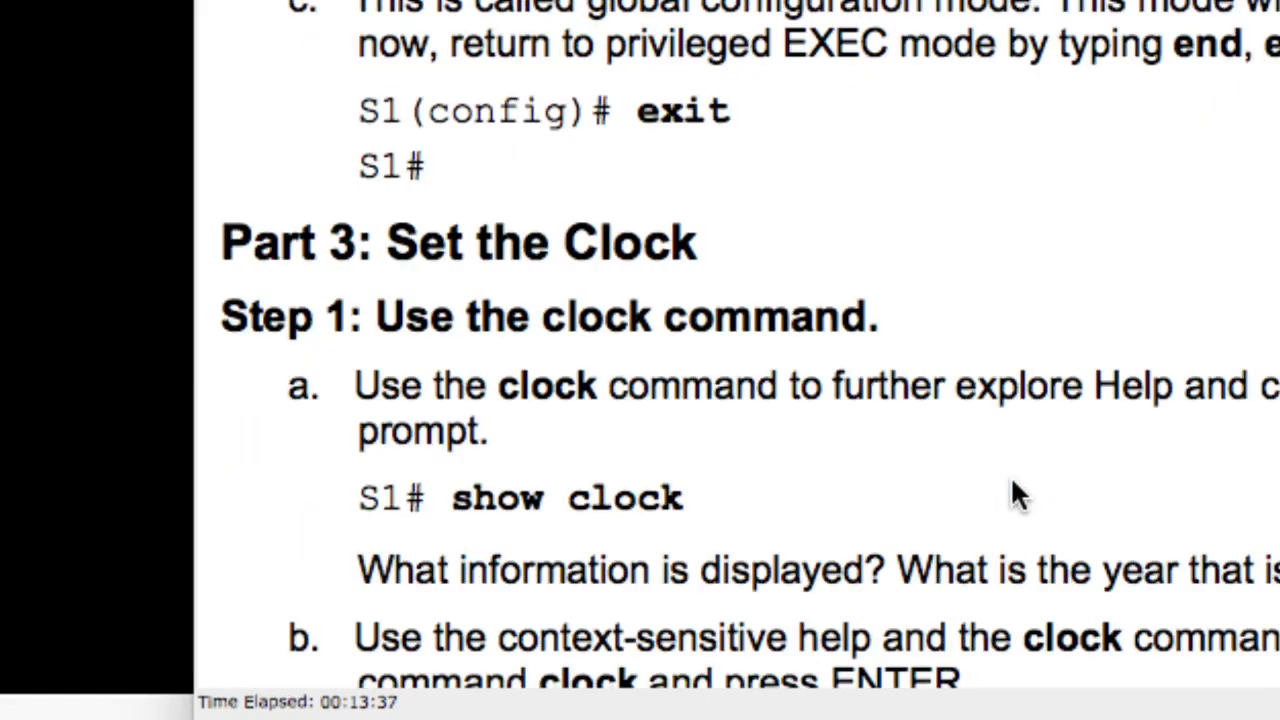
{"action": "scroll", "coordinate": [1012, 490], "scroll_direction": "up", "scroll_amount": 2}
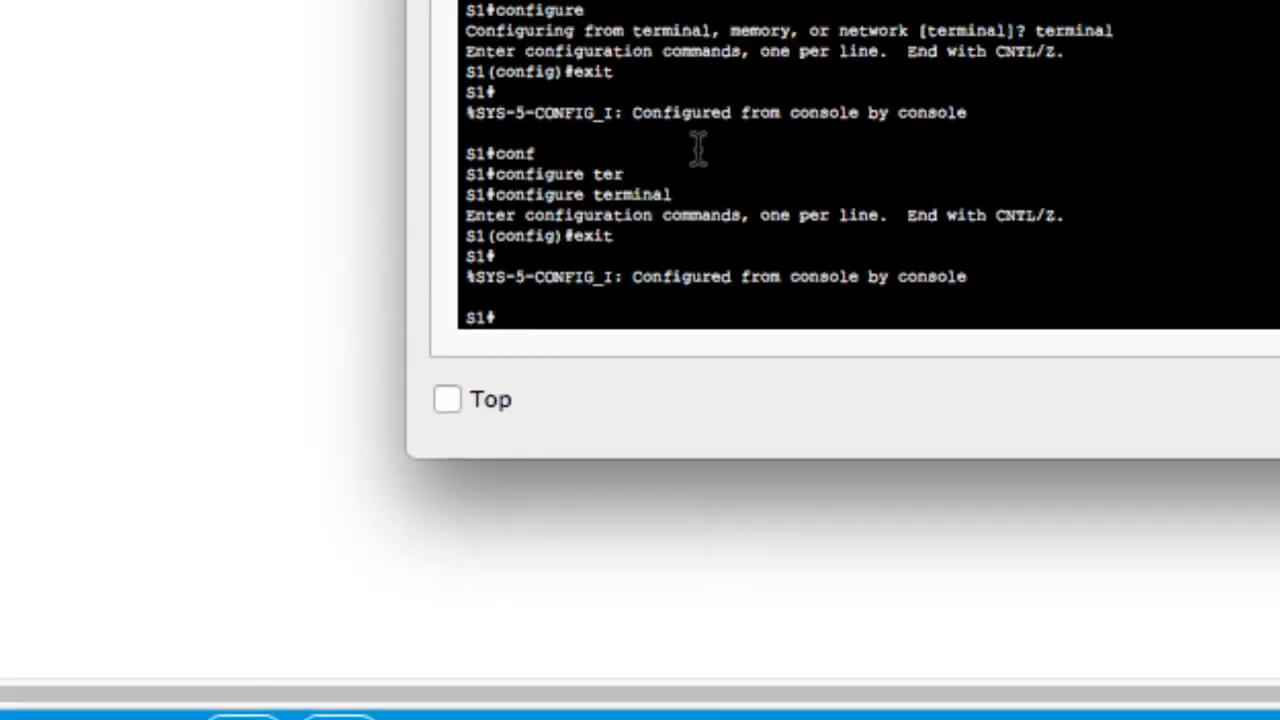
Step: Display S1's current time and date with show clock, using command completion, and highlight the output line
{"action": "type", "text": "sho"}
{"action": "key", "text": "Tab"}
{"action": "type", "text": "cl"}
{"action": "key", "text": "Tab"}
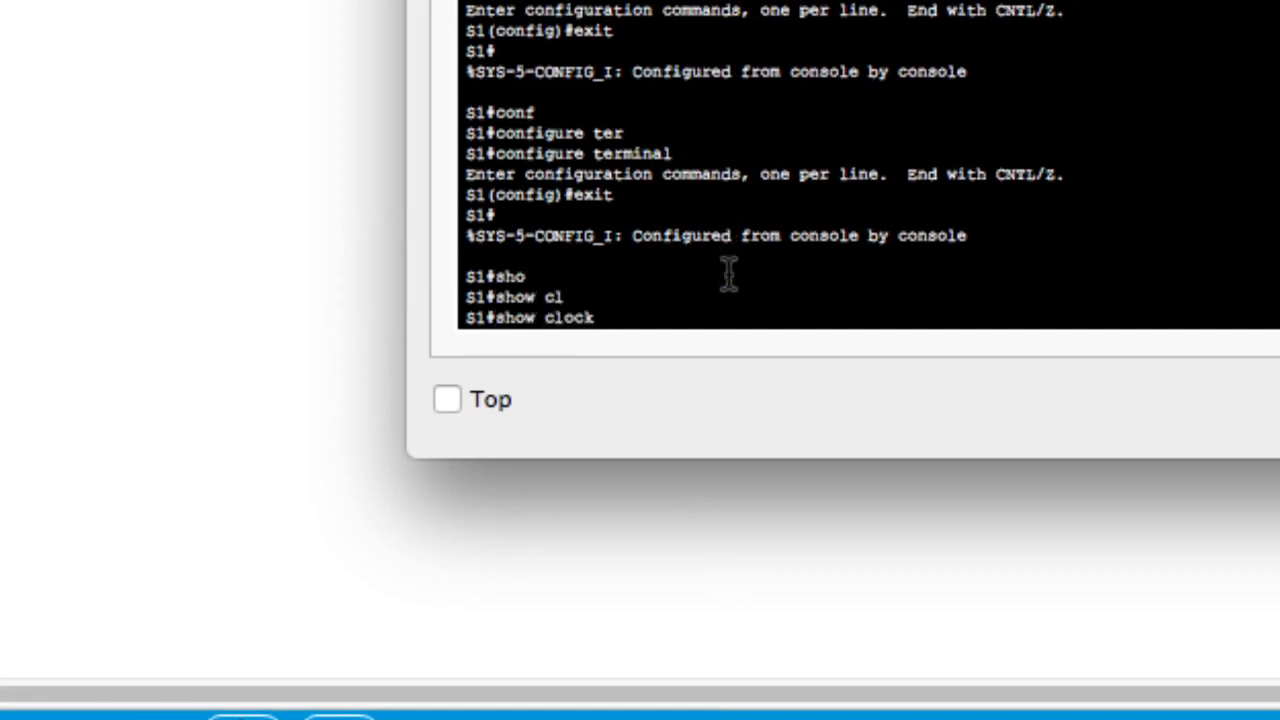
{"action": "key", "text": "Return"}
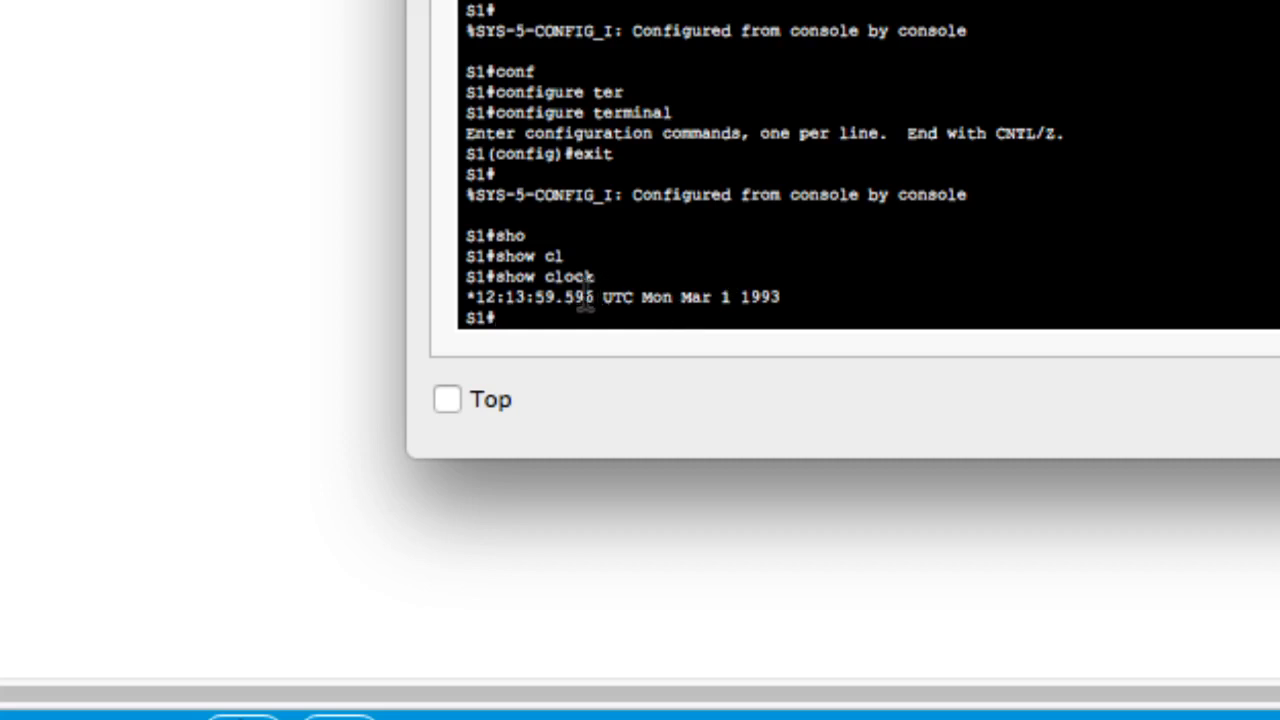
{"action": "left_click_drag", "start_coordinate": [478, 297], "coordinate": [780, 297]}
{"action": "left_click", "coordinate": [770, 320]}
Step: Explore the clock command's context-sensitive help with clock ? and clock set ? in privileged EXEC mode
{"action": "type", "text": "clo"}
{"action": "key", "text": "Tab"}
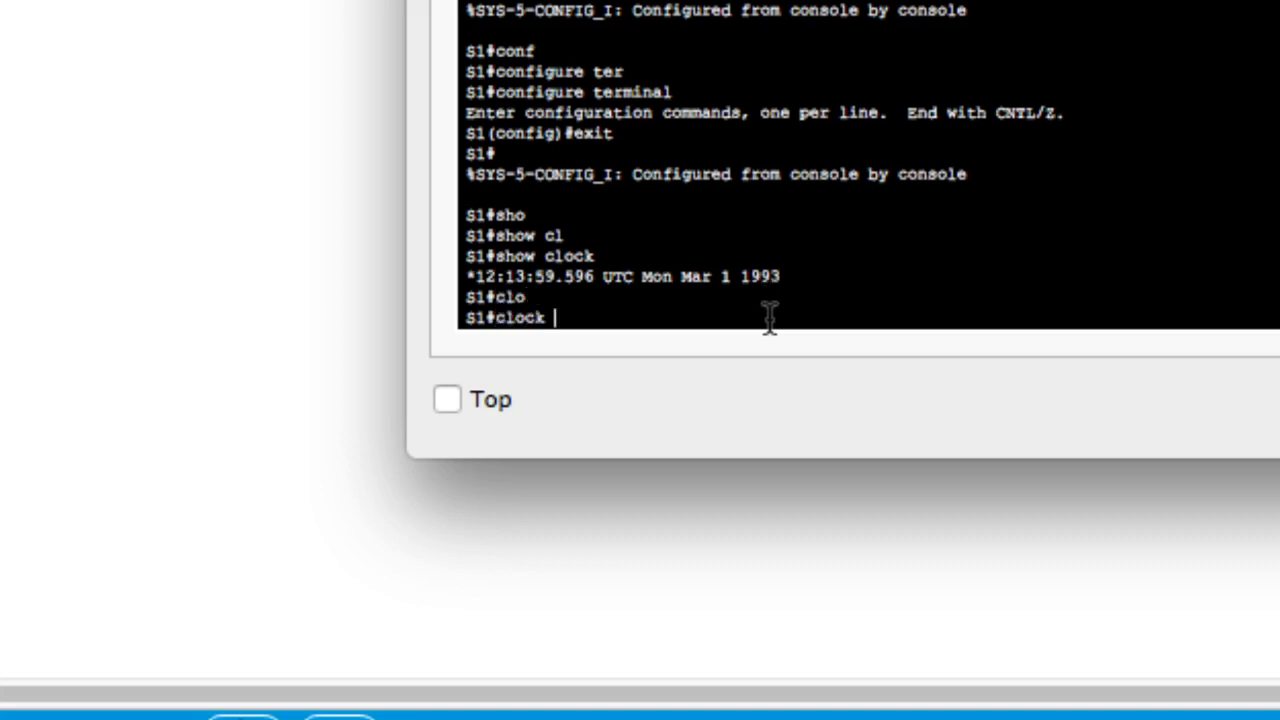
{"action": "type", "text": "?"}
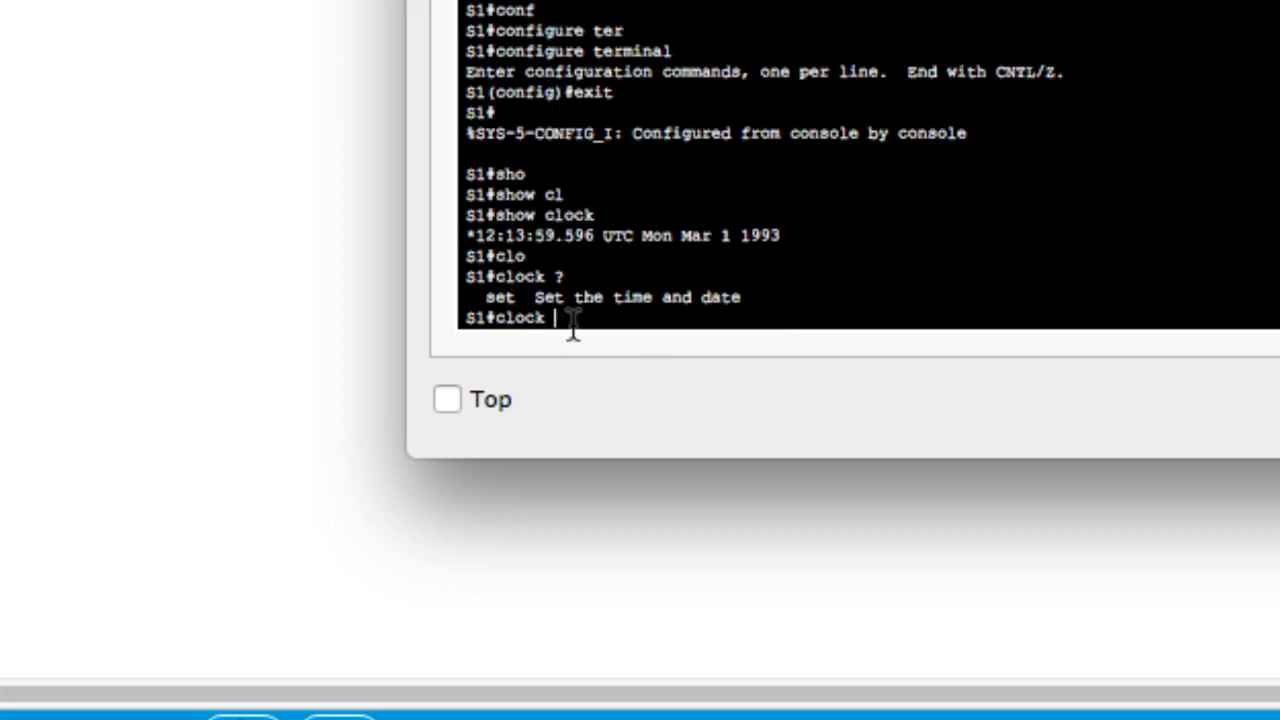
{"action": "type", "text": "set ?"}
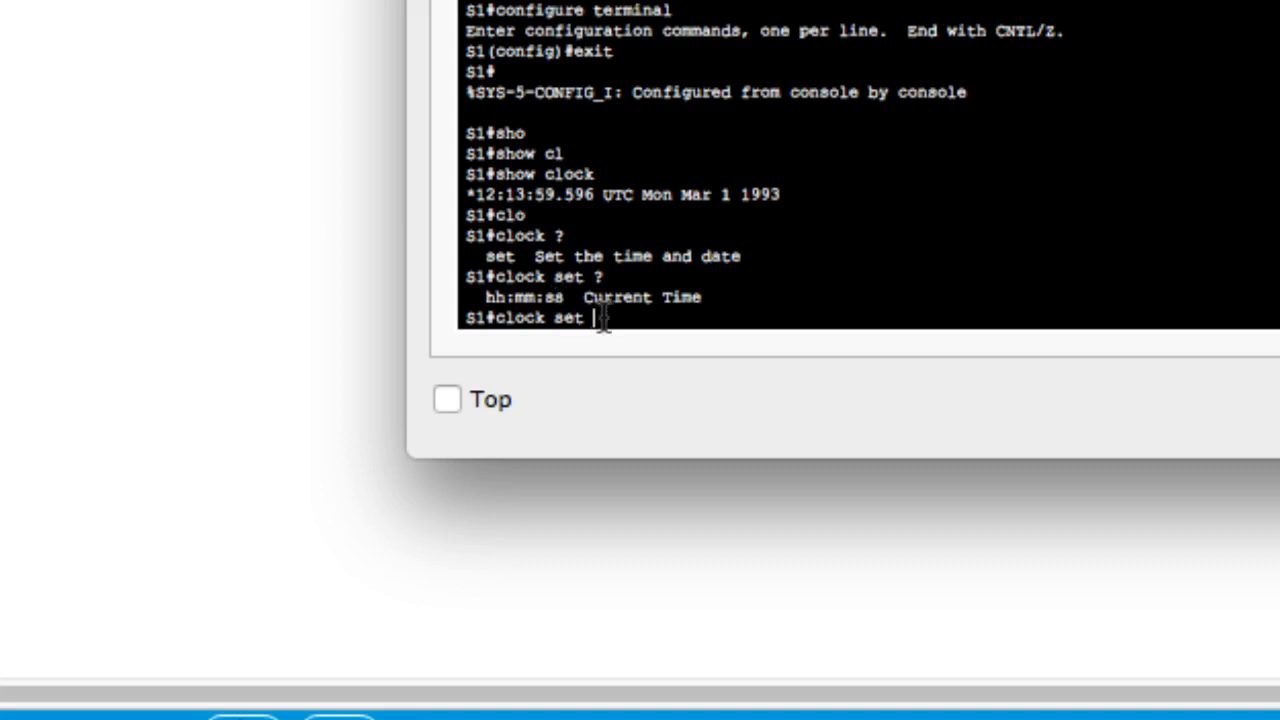
Step: Try to set S1's clock with only the time 13:32:00, and recall the command to query context-sensitive help for its next argument
{"action": "type", "text": "13:32:00"}
{"action": "key", "text": "Return"}
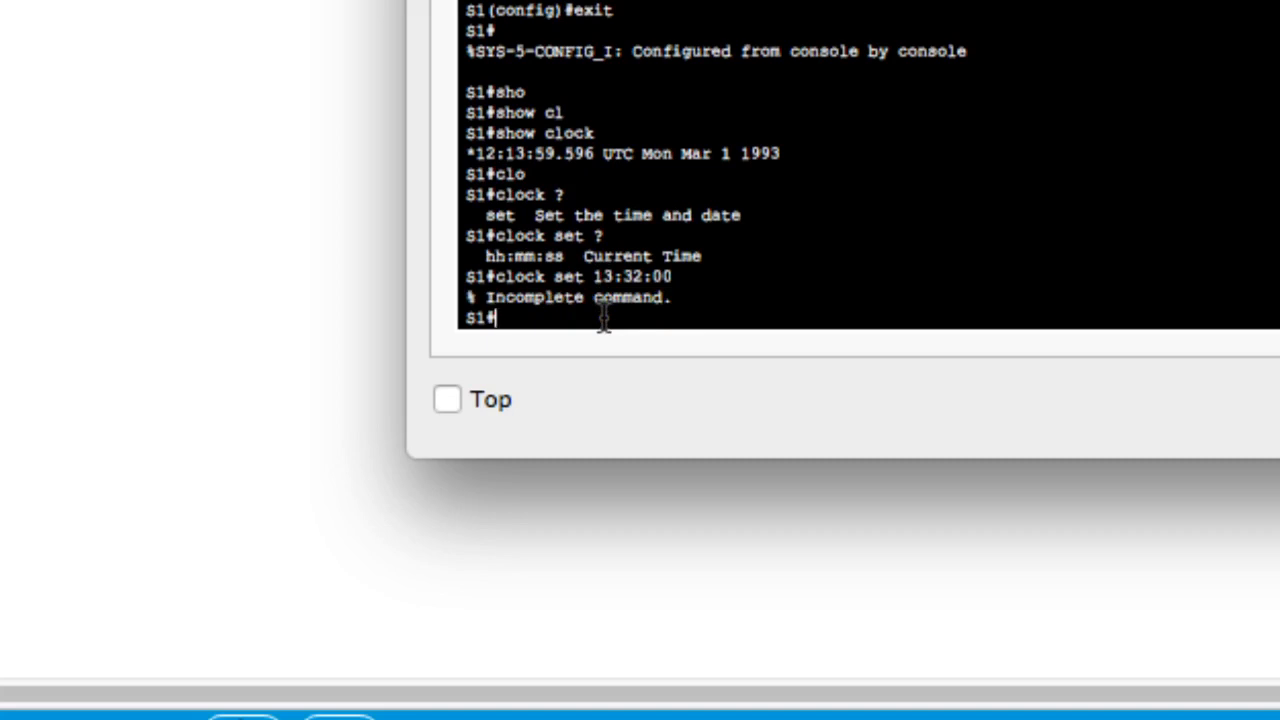
{"action": "key", "text": "Up"}
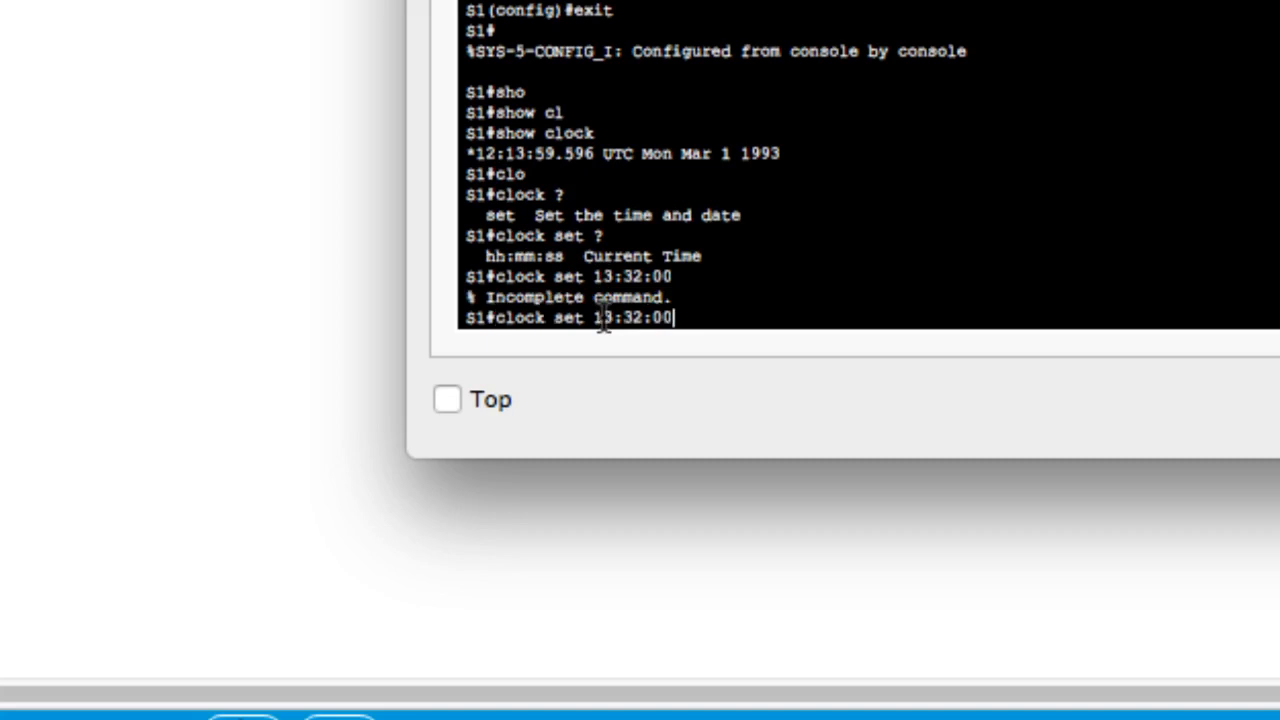
{"action": "type", "text": "?"}
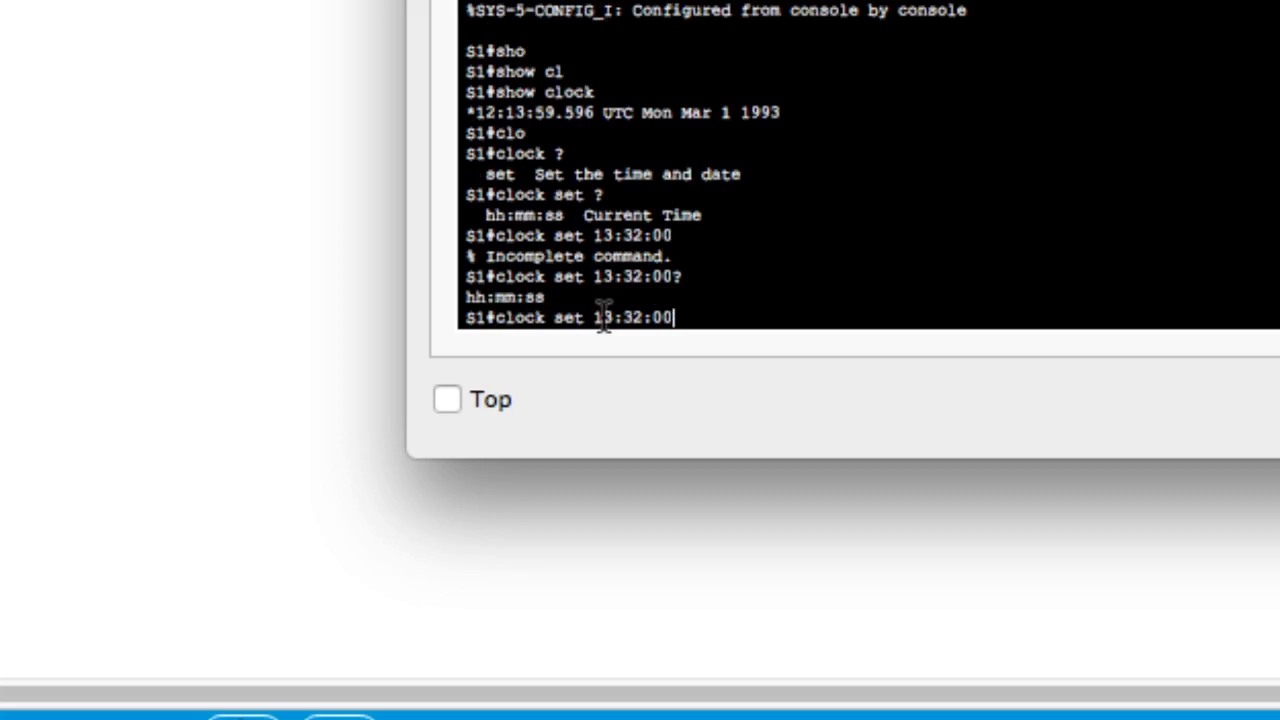
{"action": "type", "text": " ?"}
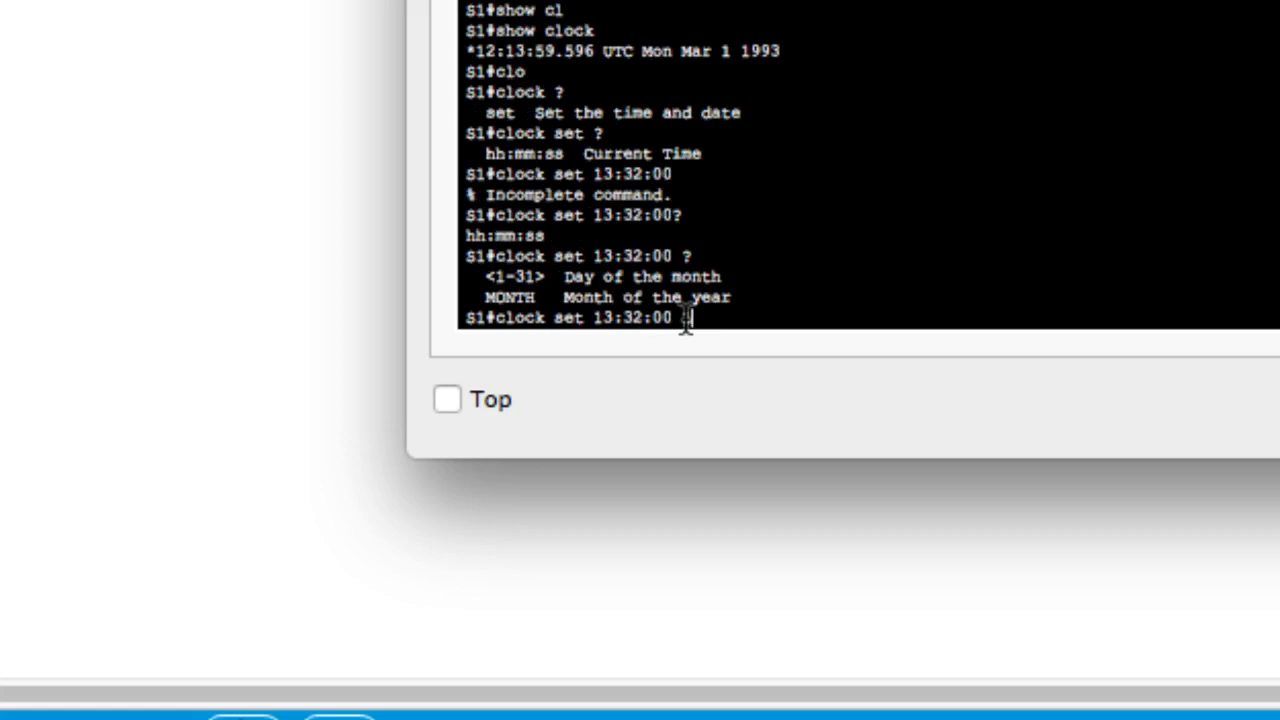
Step: Complete the clock set 13:32:00 command with the date 15 mar 2022, checking context-sensitive help for the argument after the month
{"action": "type", "text": "15 mar"}
{"action": "key", "text": "Return"}
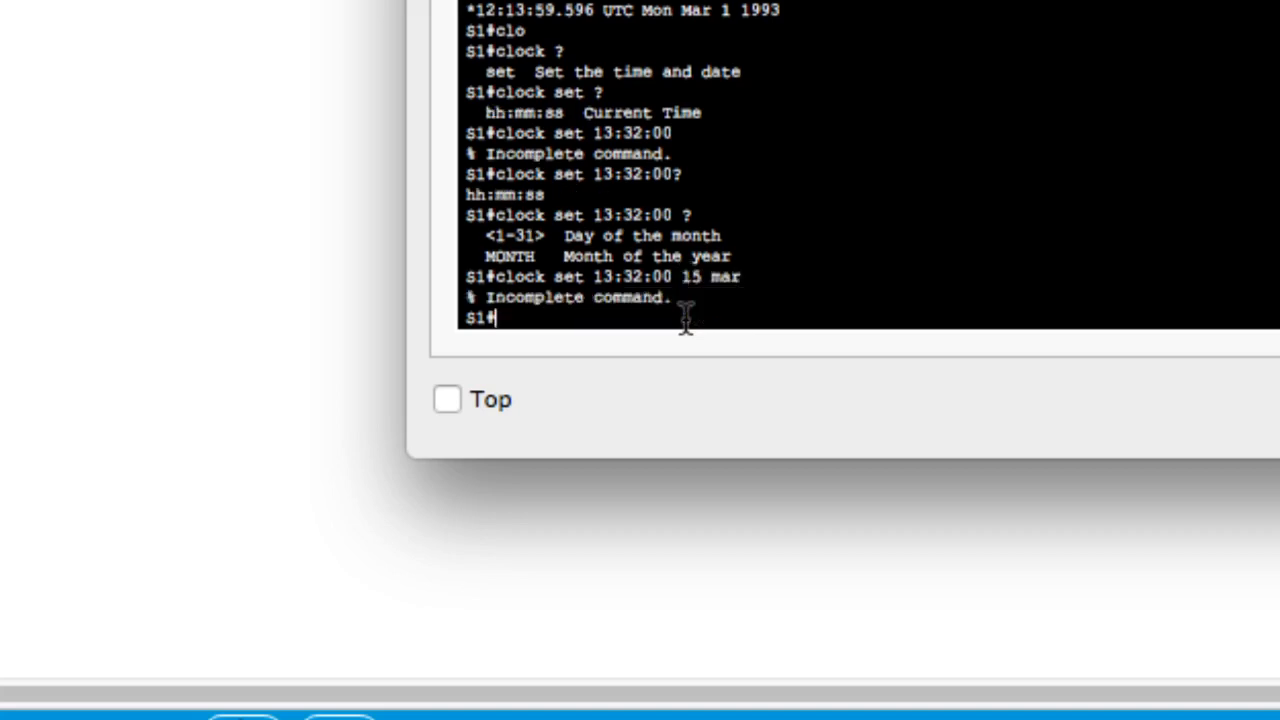
{"action": "key", "text": "Up"}
{"action": "type", "text": "?"}
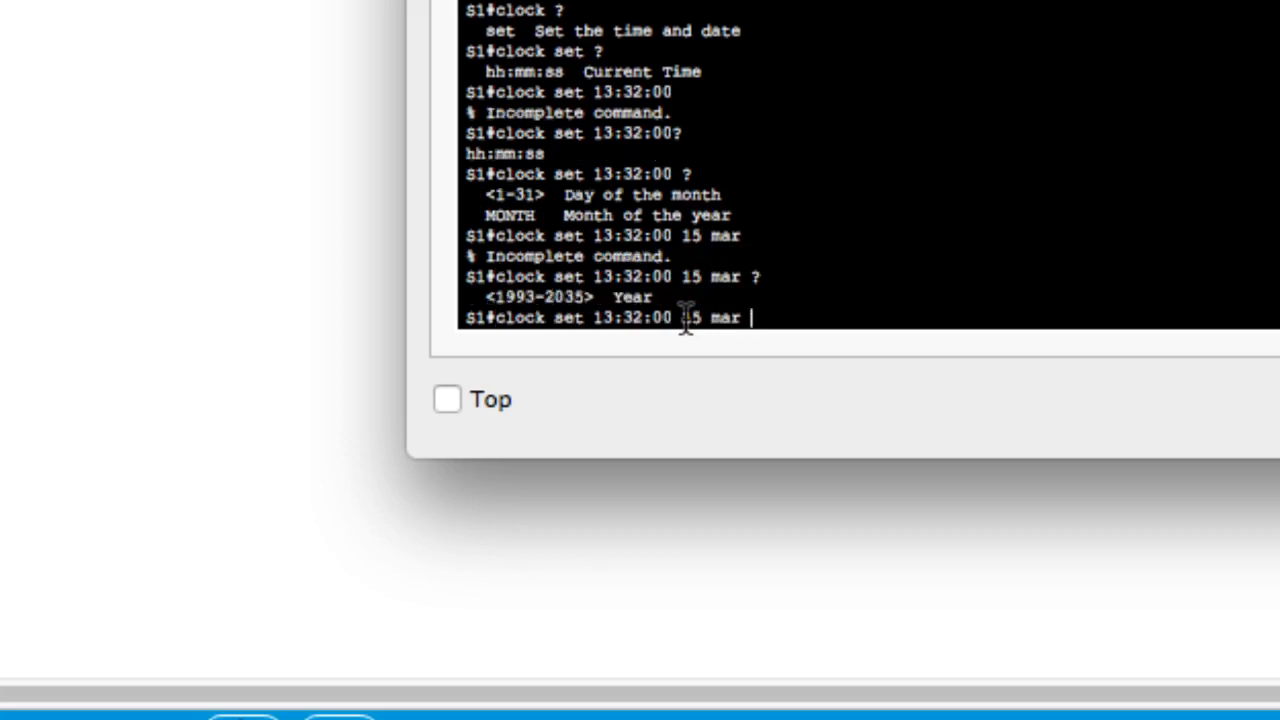
{"action": "type", "text": "2022"}
{"action": "key", "text": "Return"}
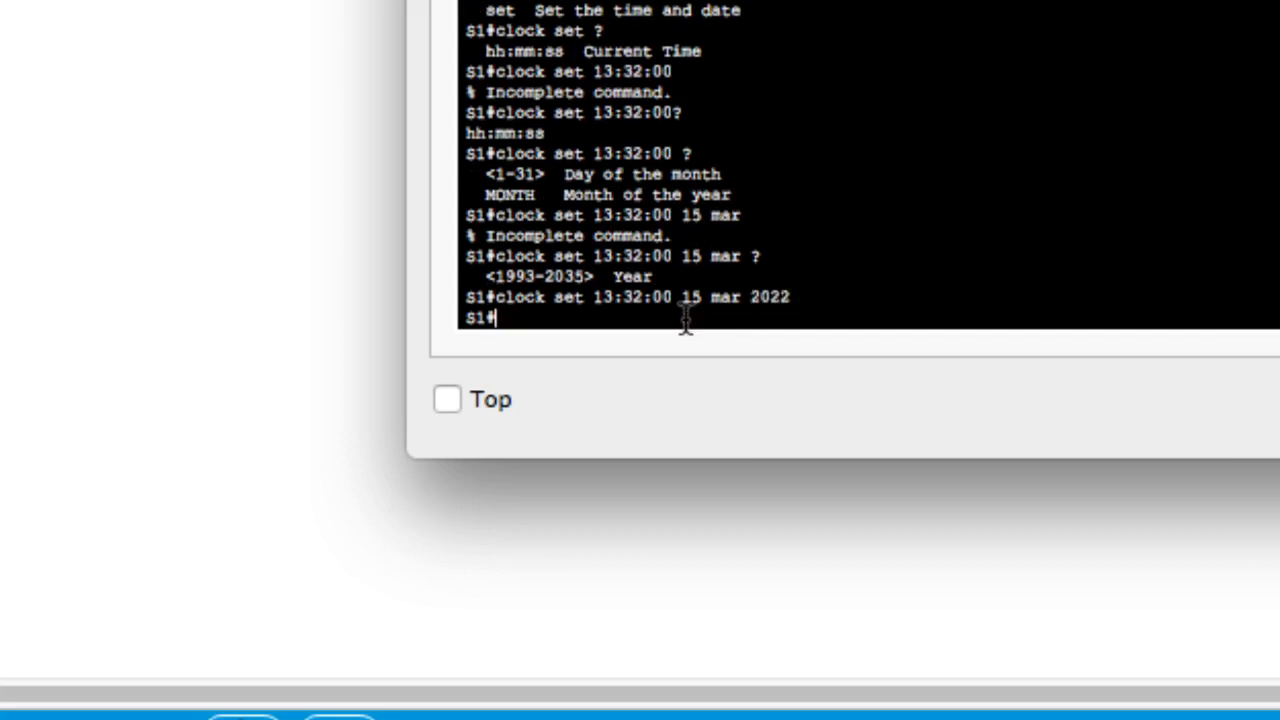
Step: Display S1's newly set clock with sh clock, using command completion, and highlight the time and date output
{"action": "type", "text": "sh clo"}
{"action": "key", "text": "Tab"}
{"action": "key", "text": "Return"}
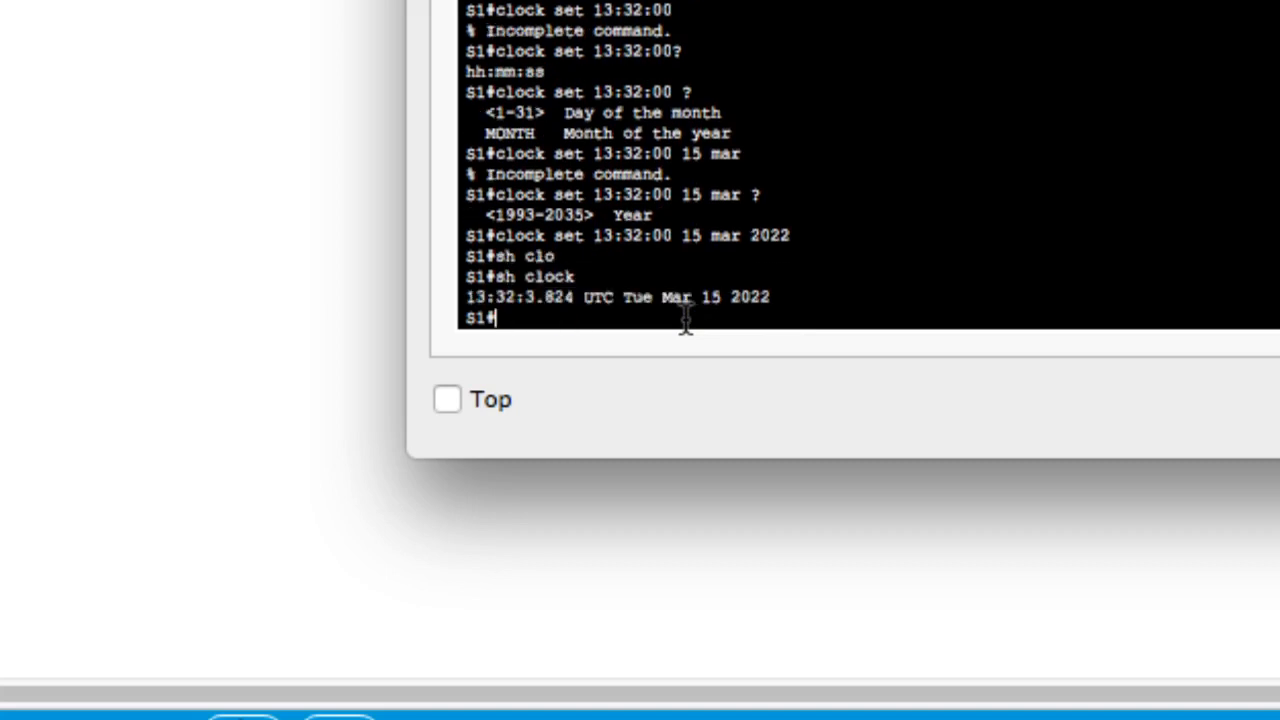
{"action": "left_click_drag", "start_coordinate": [771, 296], "coordinate": [474, 297]}
{"action": "left_click", "coordinate": [762, 297]}
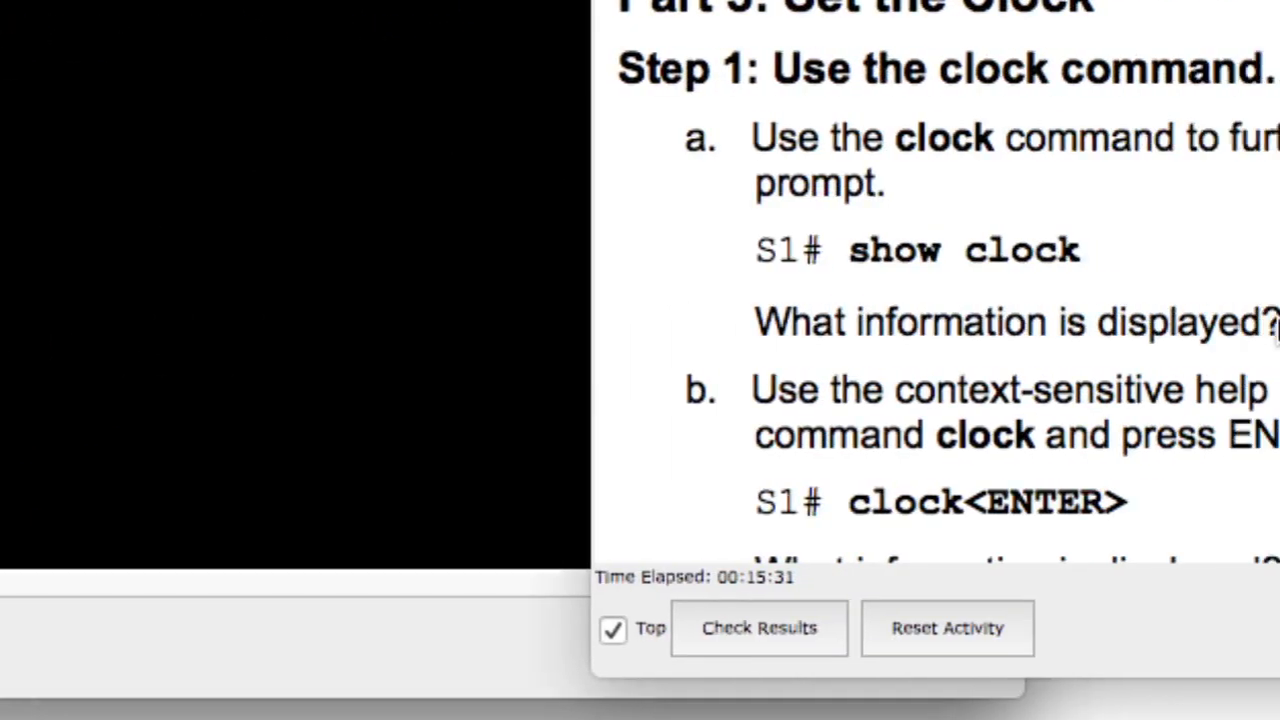
Step: Read the remaining clock instructions through Step 2: Explore additional command messages, and reposition the PT Activity window to reveal more of their text
{"action": "scroll", "coordinate": [1059, 338], "scroll_direction": "up", "scroll_amount": 5}
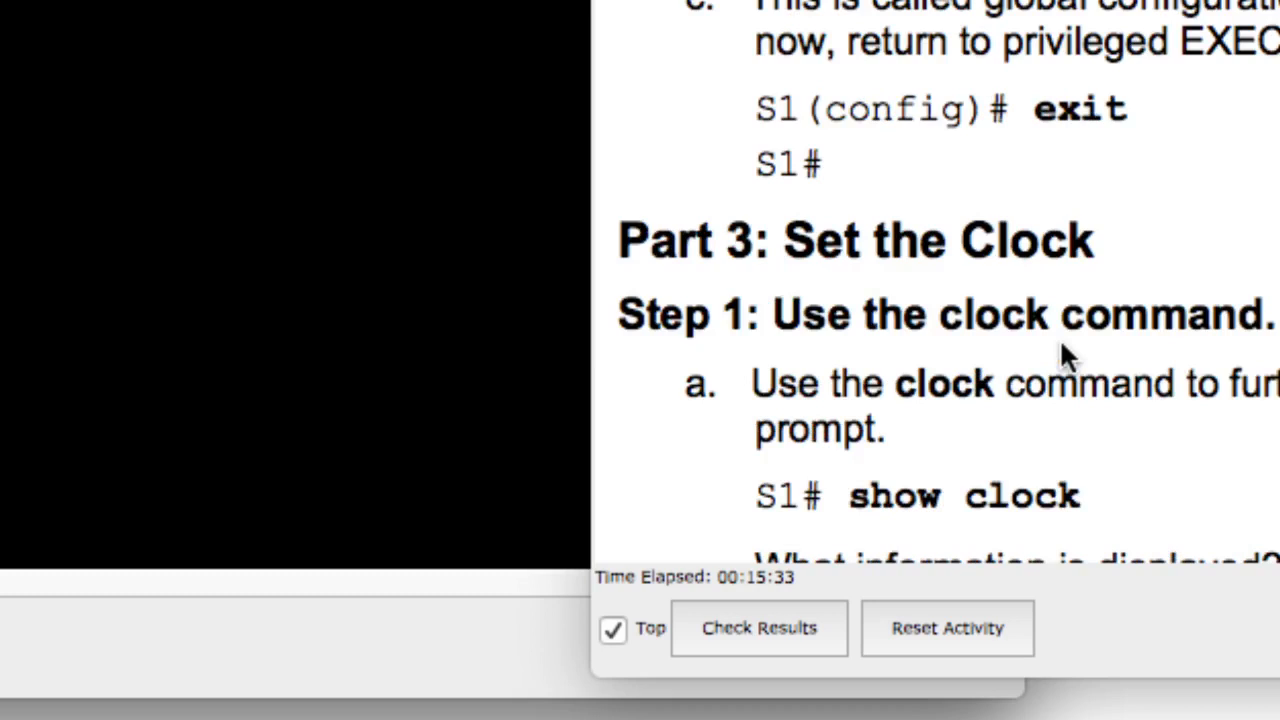
{"action": "scroll", "coordinate": [1057, 338], "scroll_direction": "down", "scroll_amount": 15}
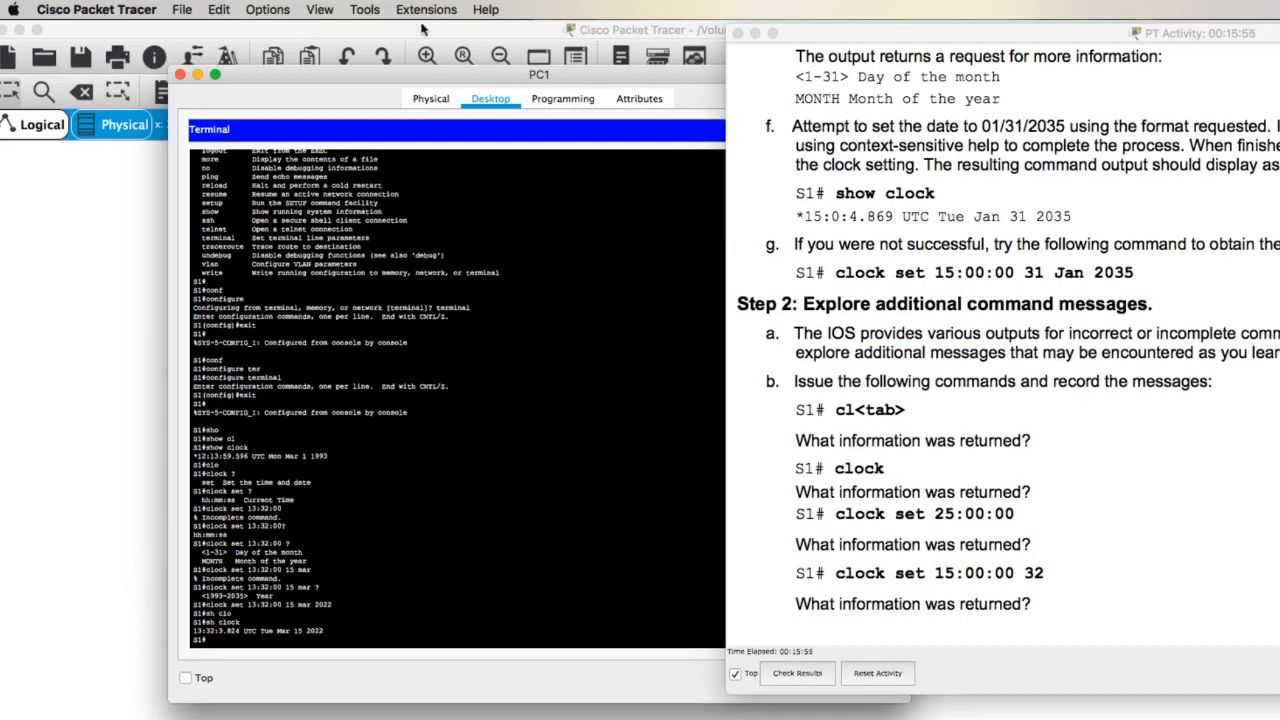
{"action": "left_click_drag", "start_coordinate": [892, 38], "coordinate": [797, 67]}
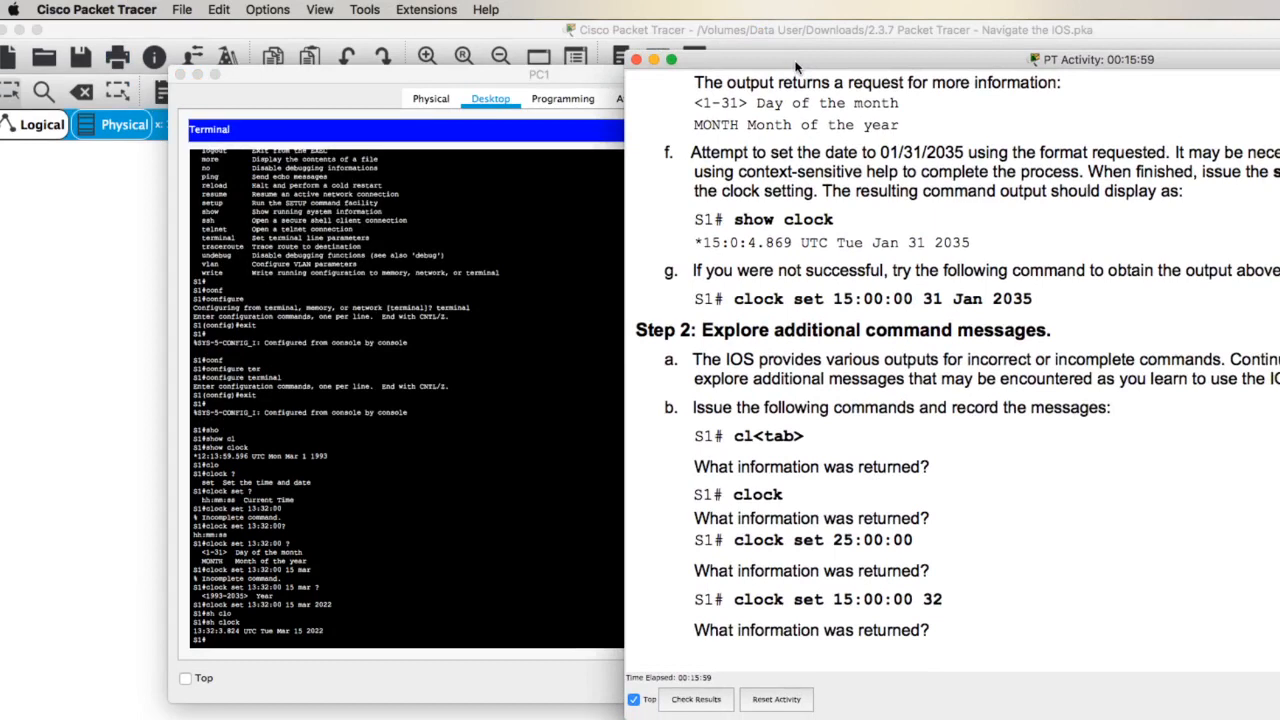